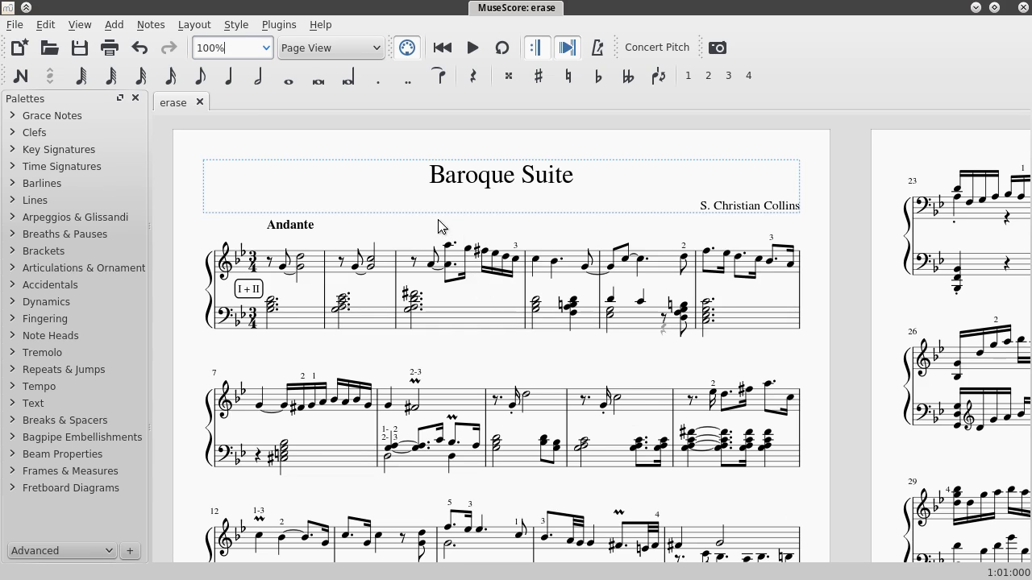
Step: Set the zoom to Two Pages and look through the facing pages of the score
click(266, 46)
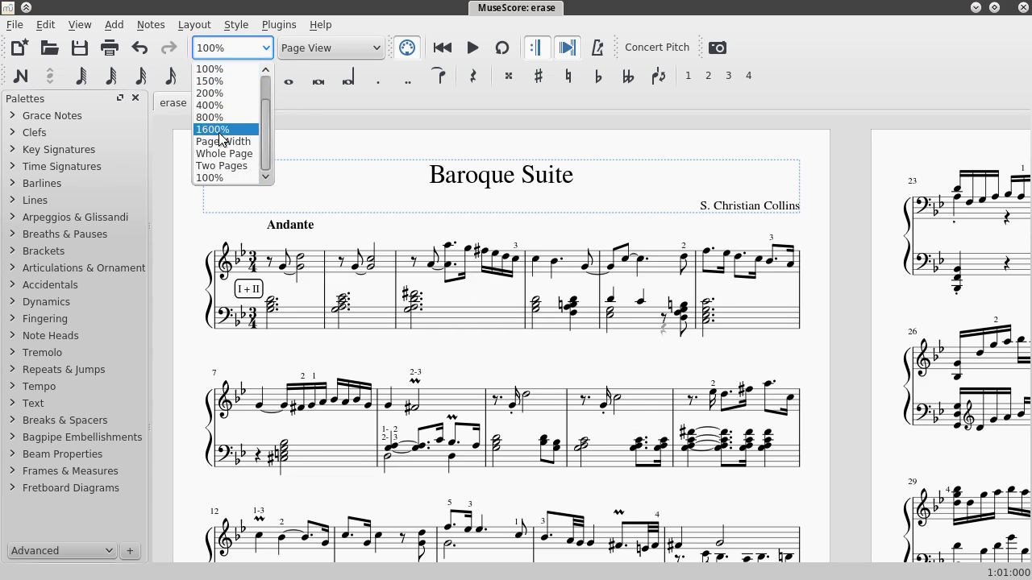
click(218, 167)
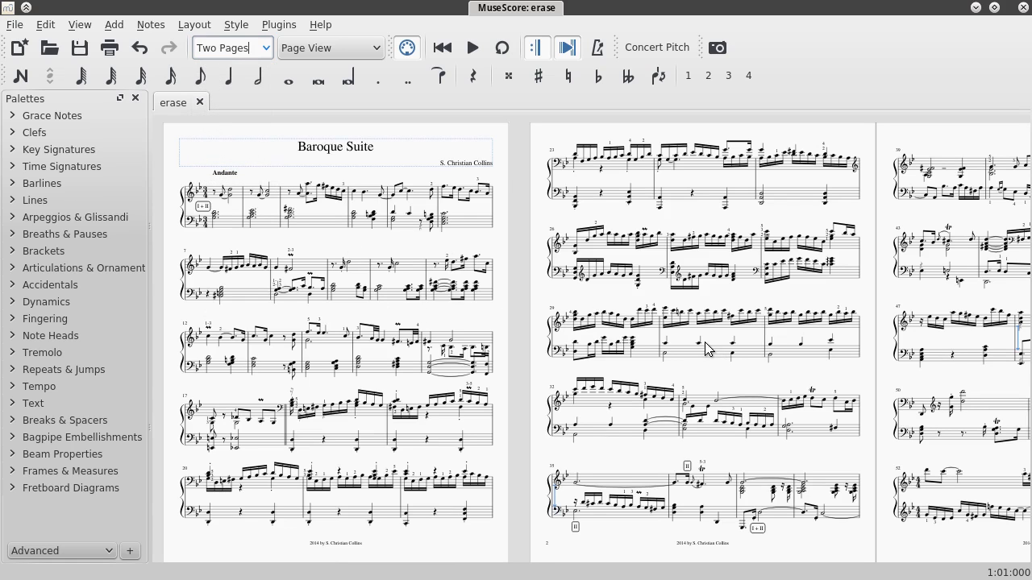
scroll(618, 300, right, 10)
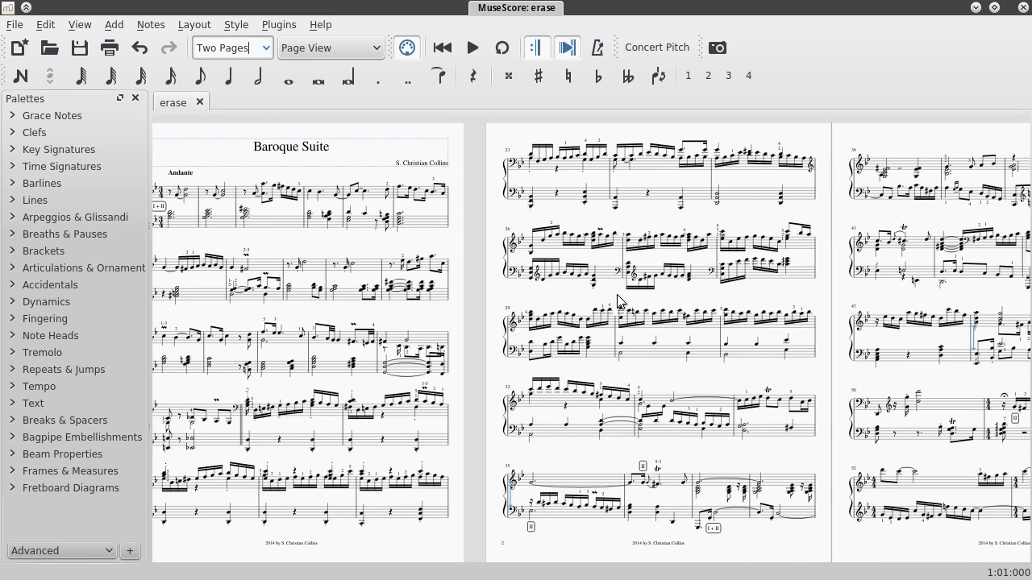
scroll(615, 297, left, 10)
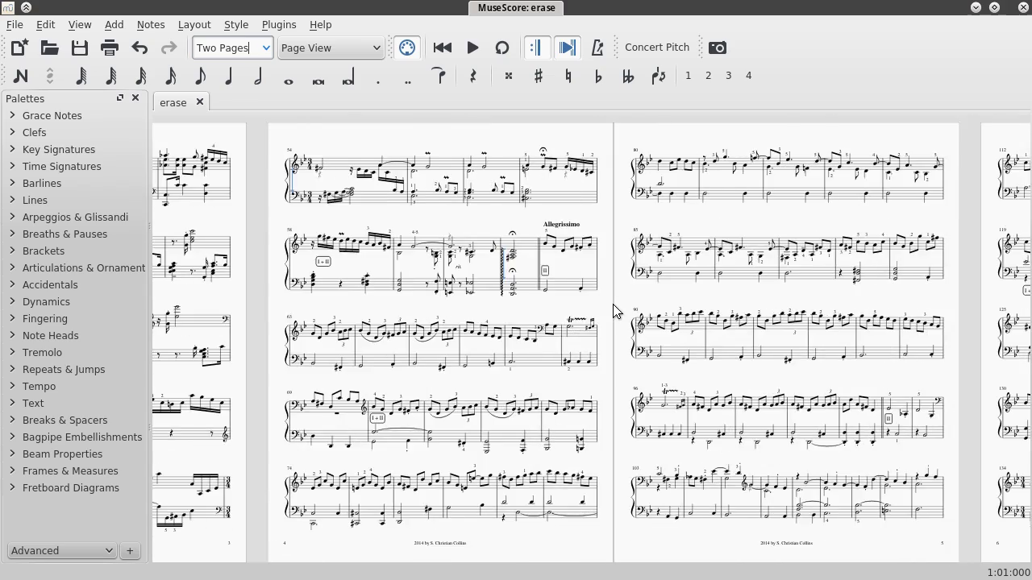
scroll(613, 311, left, 4)
scroll(613, 311, right, 3)
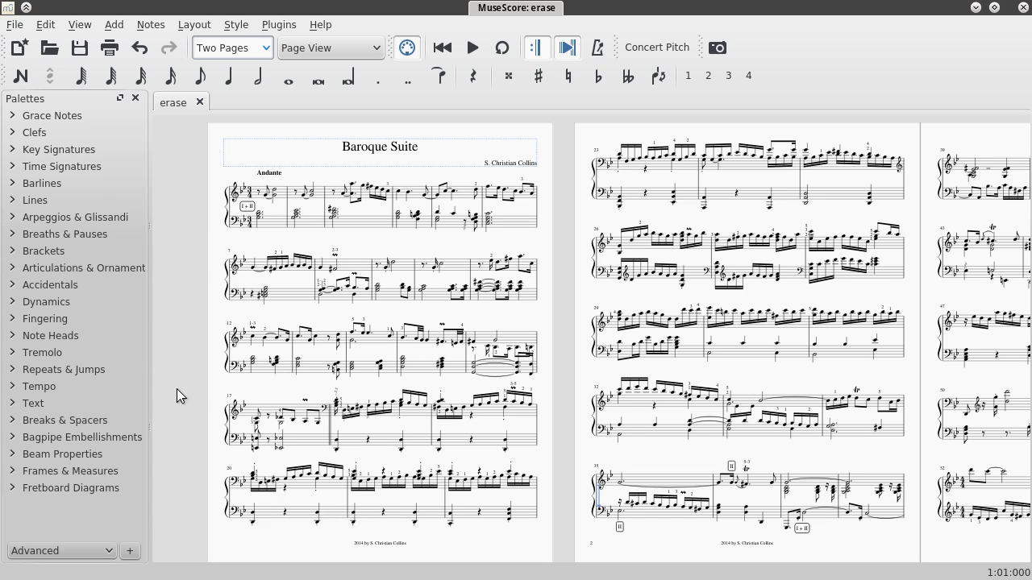
scroll(356, 367, right, 2)
scroll(357, 367, right, 4)
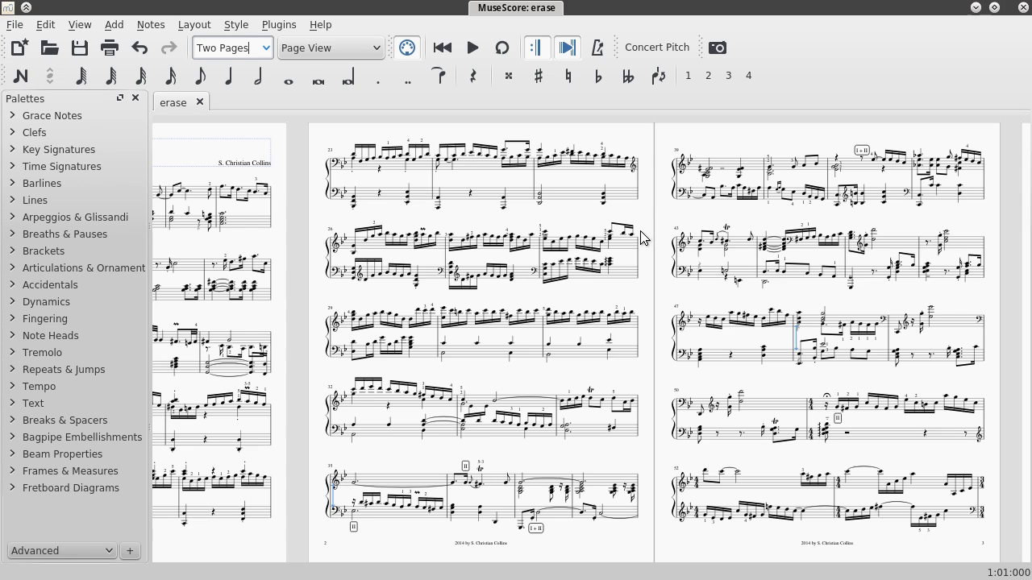
Step: Open the page settings and check the list of available page sizes, keeping Letter
click(194, 24)
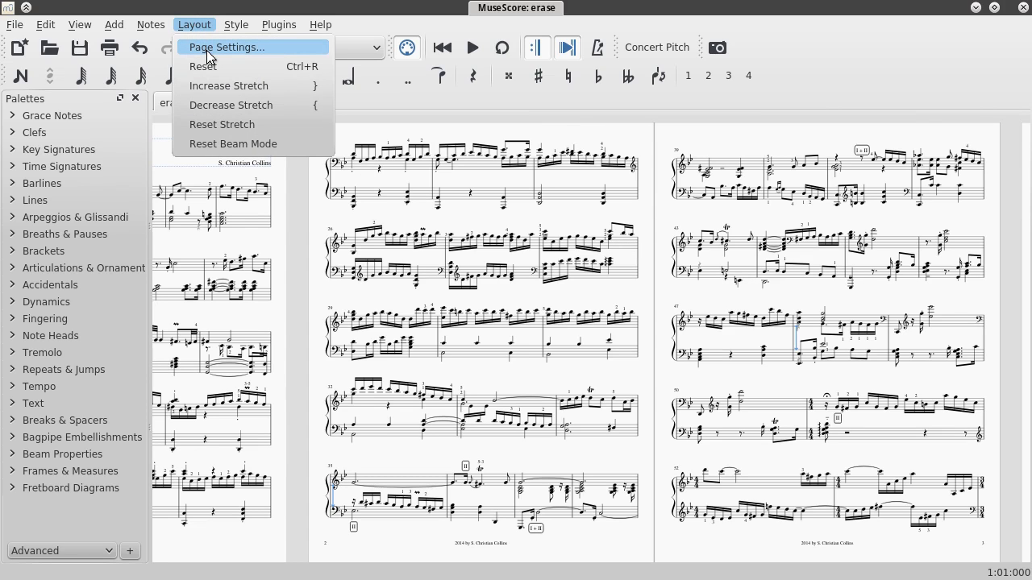
click(206, 49)
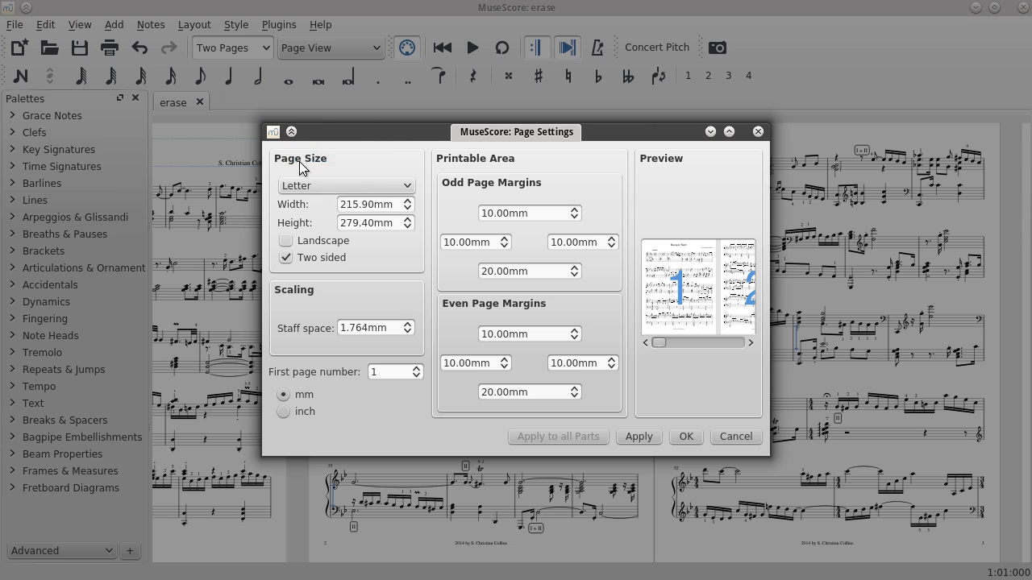
click(373, 186)
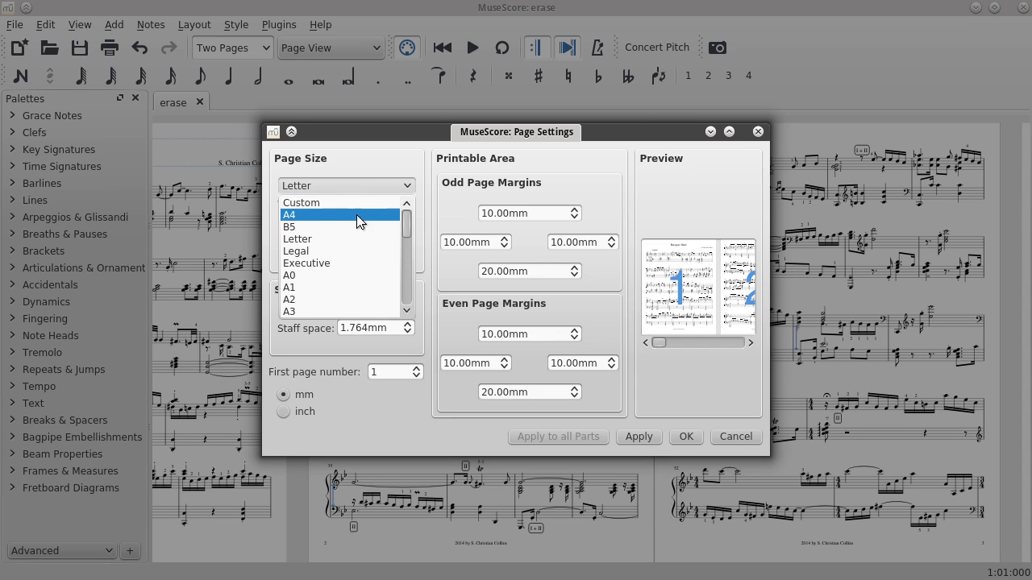
click(381, 183)
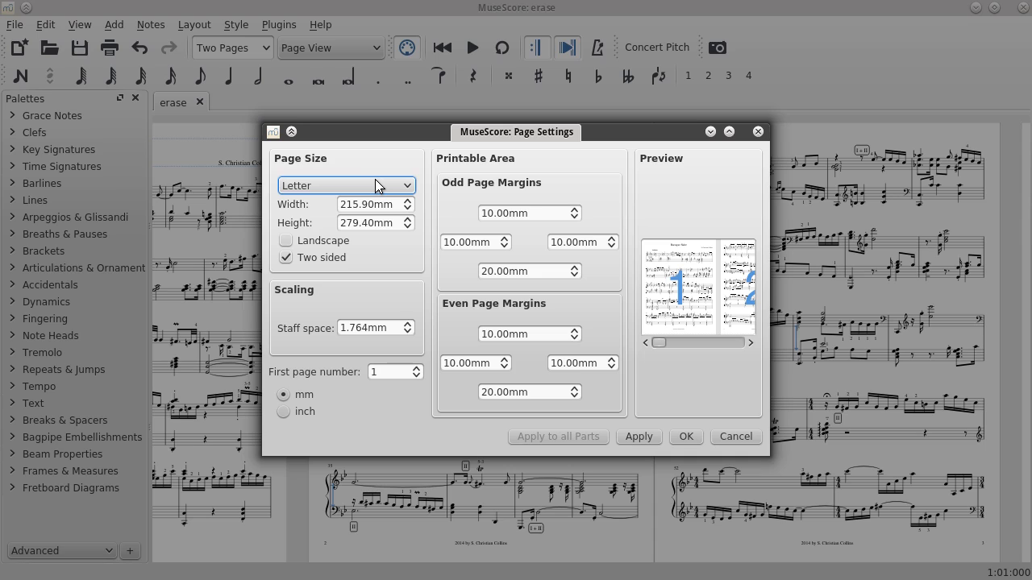
Step: Set the left margin of the odd pages to 15.9 mm
click(460, 244)
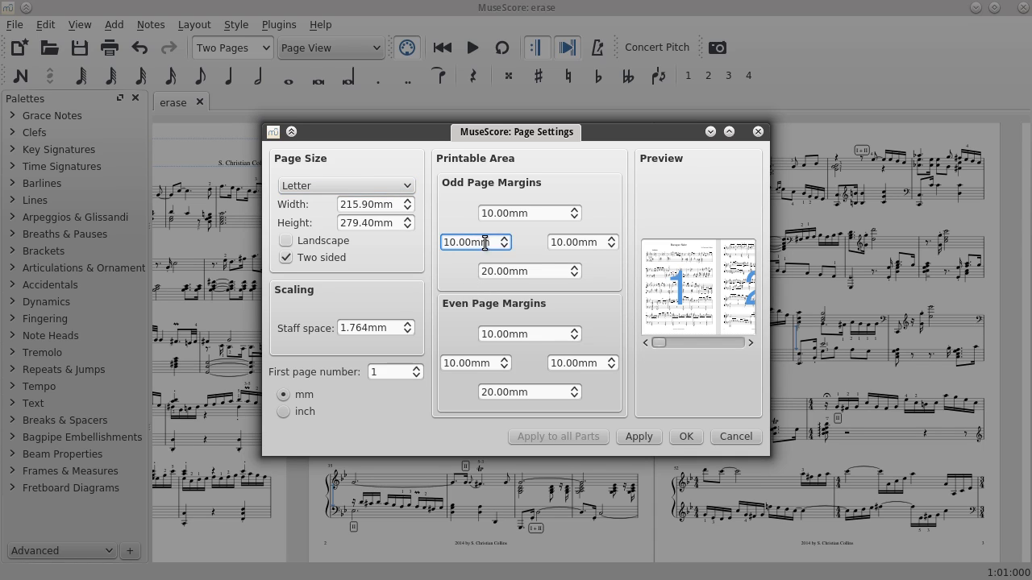
drag(488, 243, 430, 246)
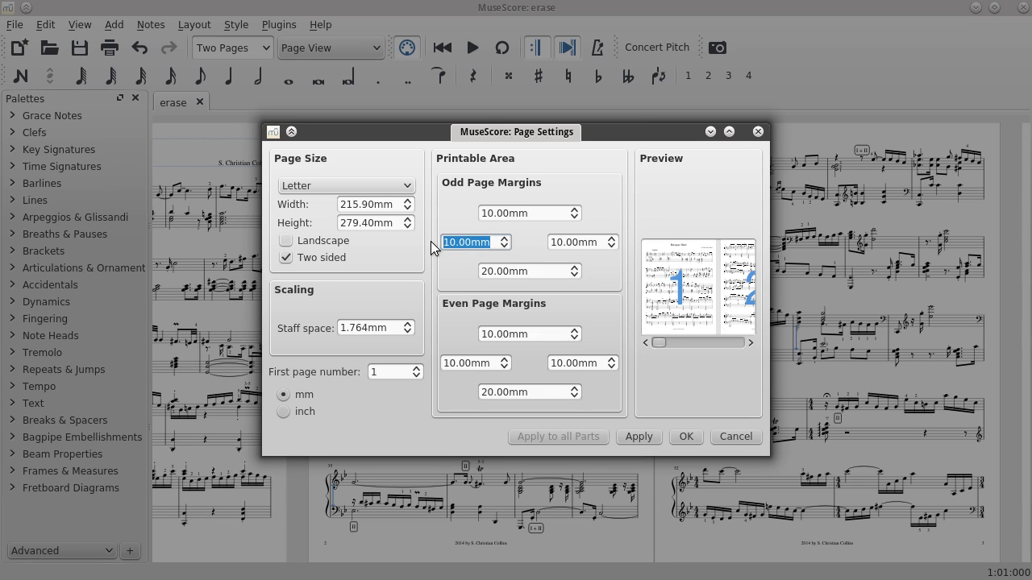
text(15.9)
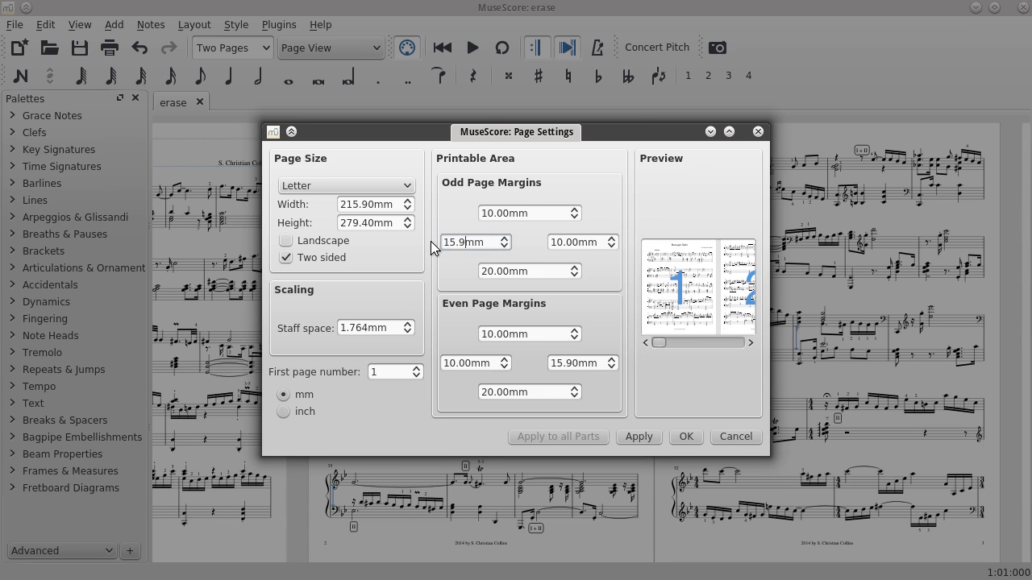
key(Tab)
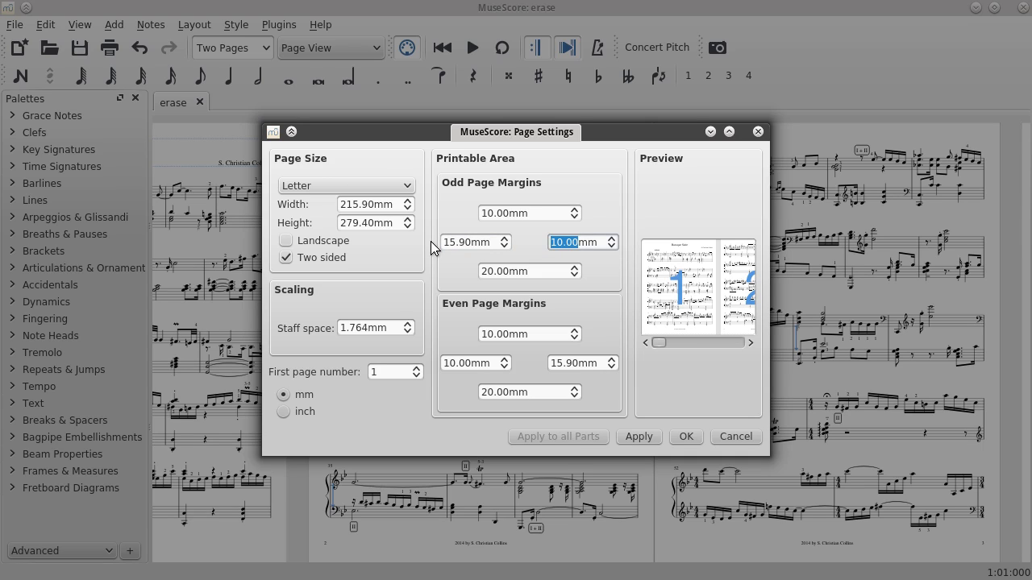
Step: Move the Page Settings dialog clear of the facing pages' inner margins and apply the new margins
click(468, 243)
drag(498, 242, 426, 242)
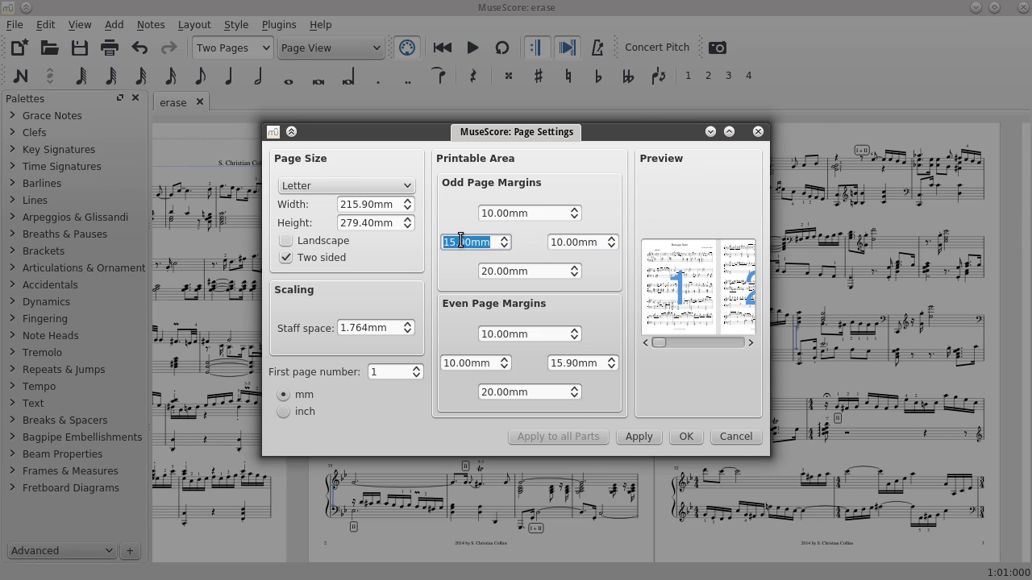
click(600, 363)
drag(601, 362, 546, 365)
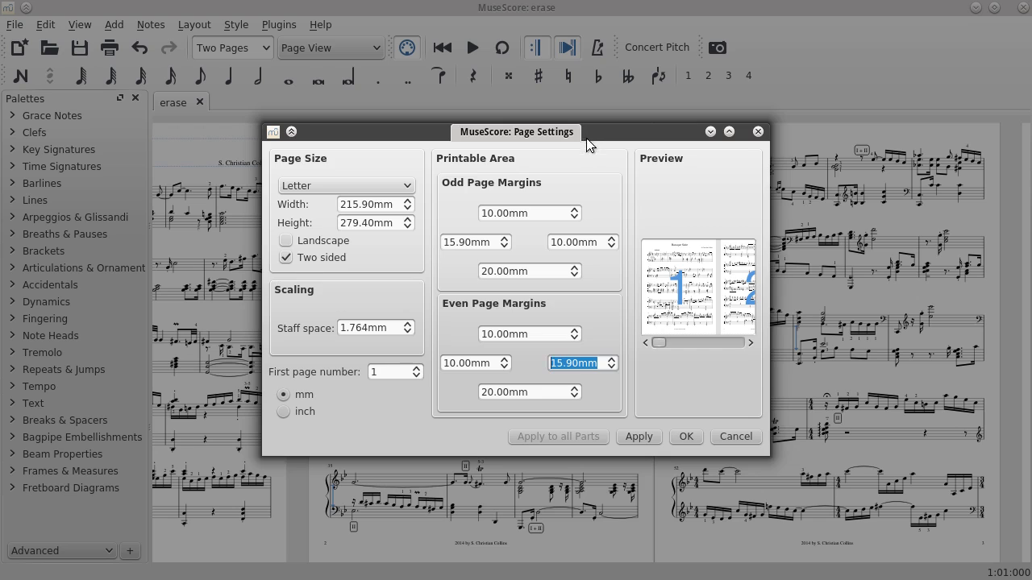
drag(586, 134, 744, 463)
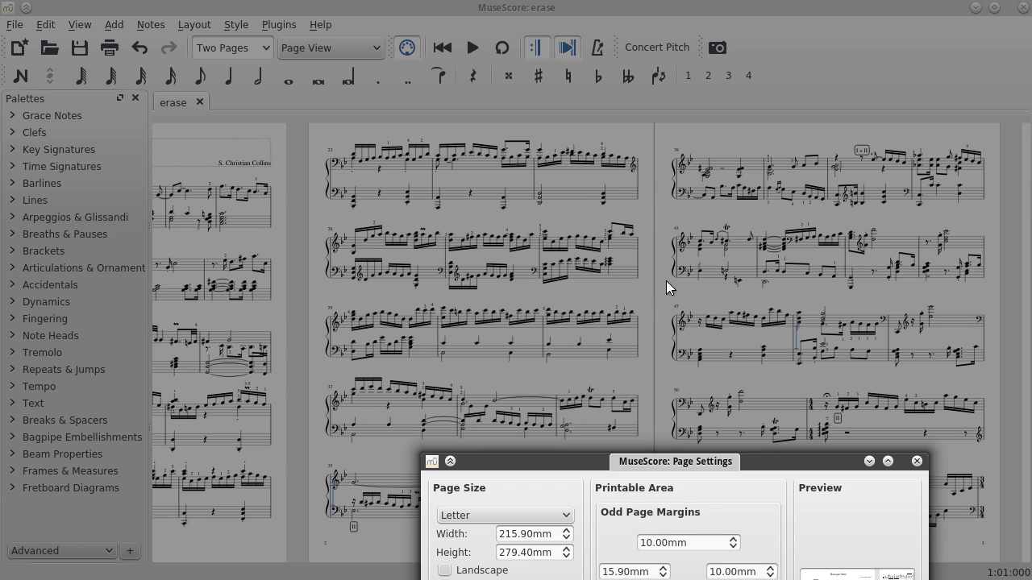
drag(675, 464, 636, 325)
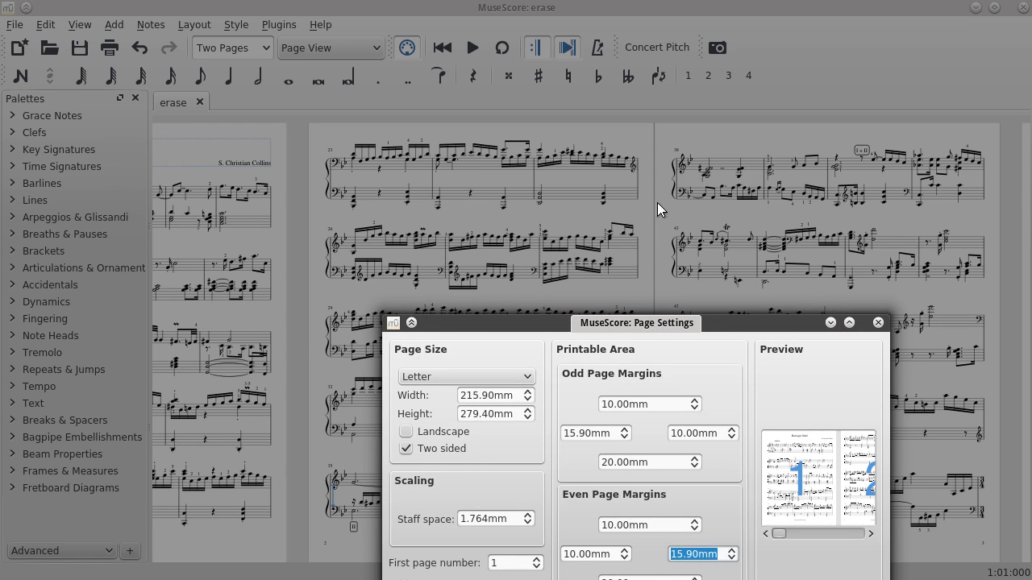
mouse_move(663, 321)
mouse_down()
mouse_move(668, 504)
mouse_move(651, 317)
mouse_up()
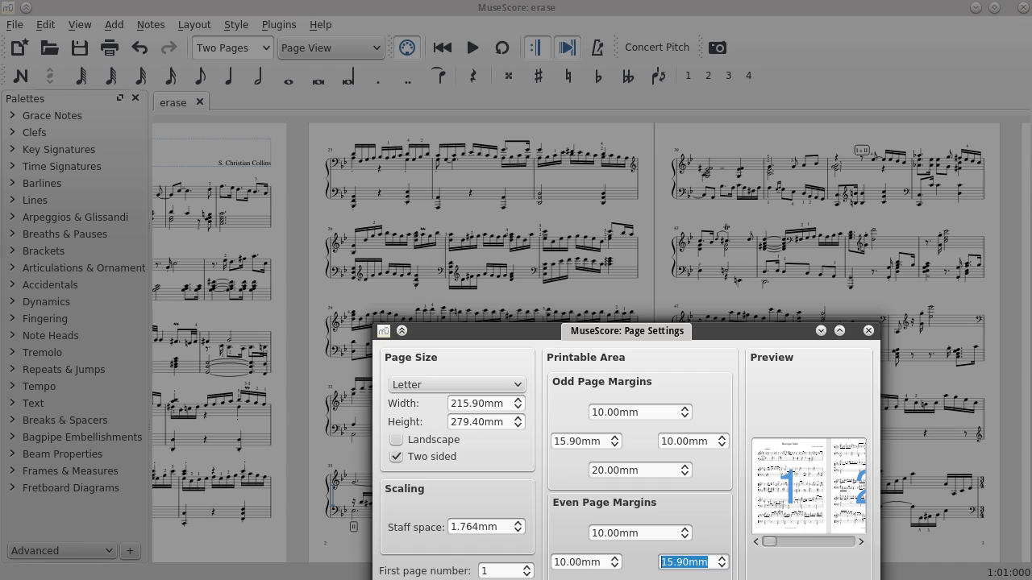
key(Return)
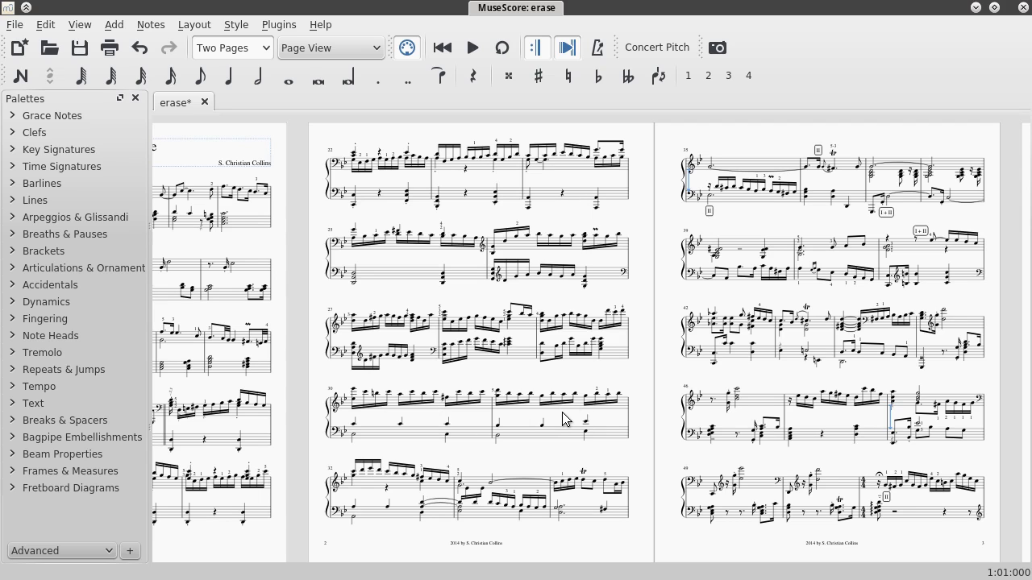
Step: Undo the margin change and view the layout through to the score's last page
scroll(606, 401, down, 10)
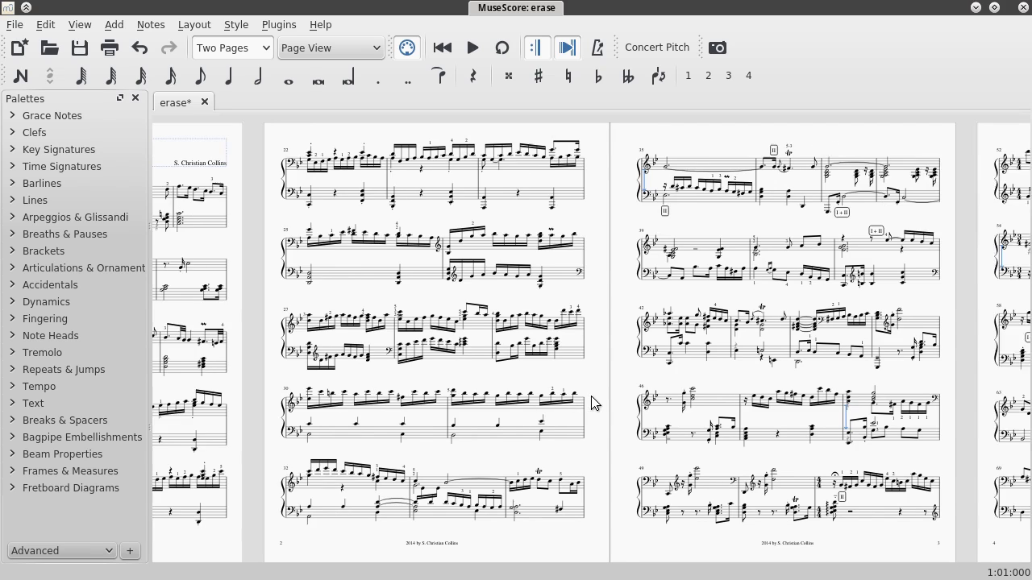
scroll(597, 407, down, 8)
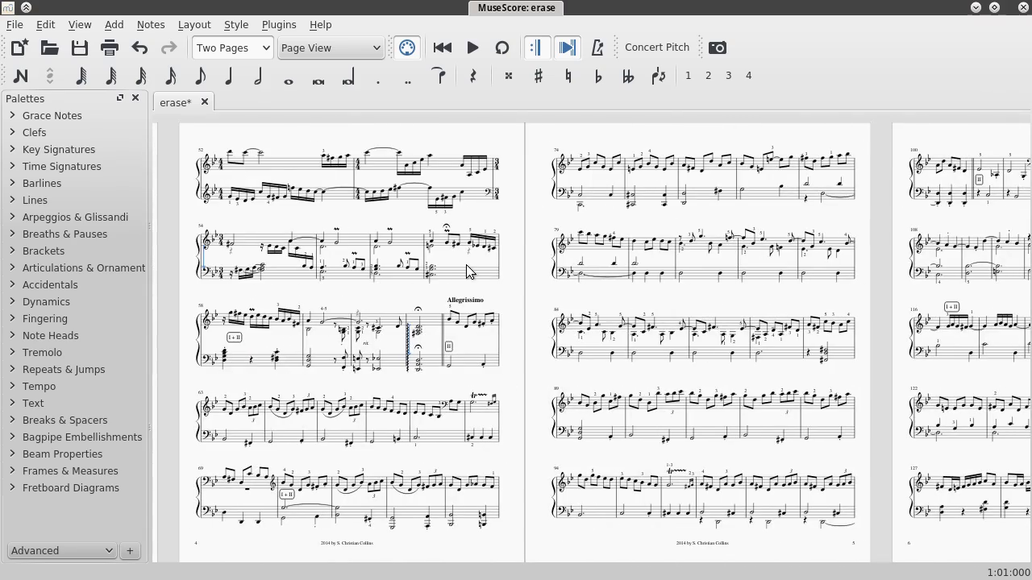
key(ctrl+z)
scroll(513, 359, down, 20)
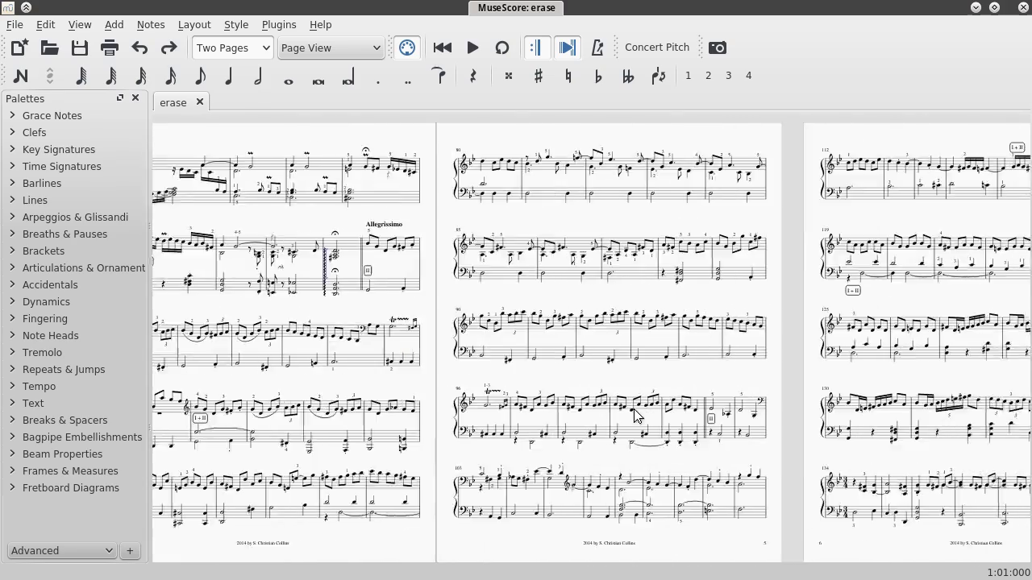
scroll(643, 405, down, 10)
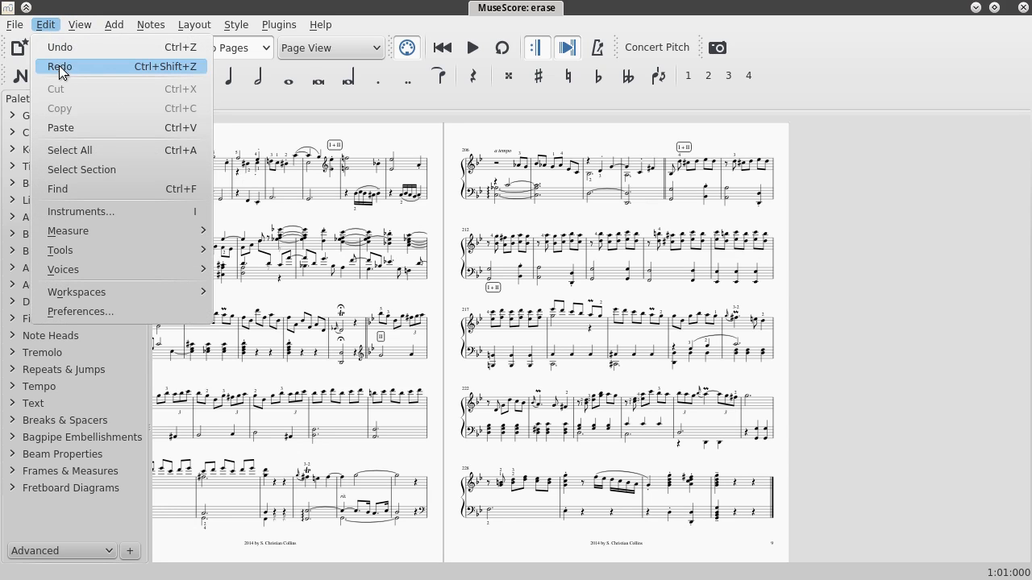
Step: Redo the margin change and view the systems on the score's last page
click(55, 68)
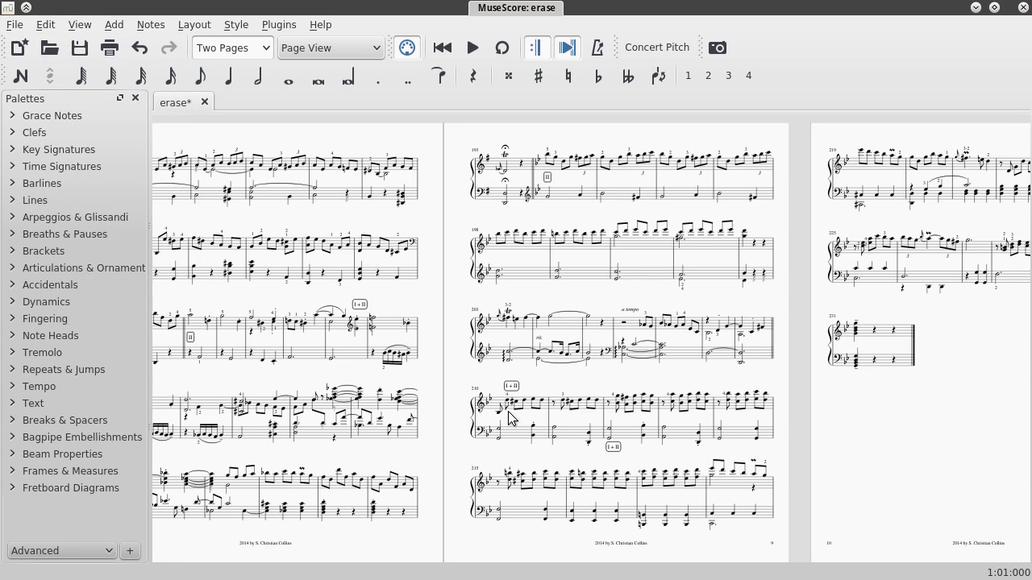
scroll(594, 363, right, 3)
scroll(594, 363, right, 3)
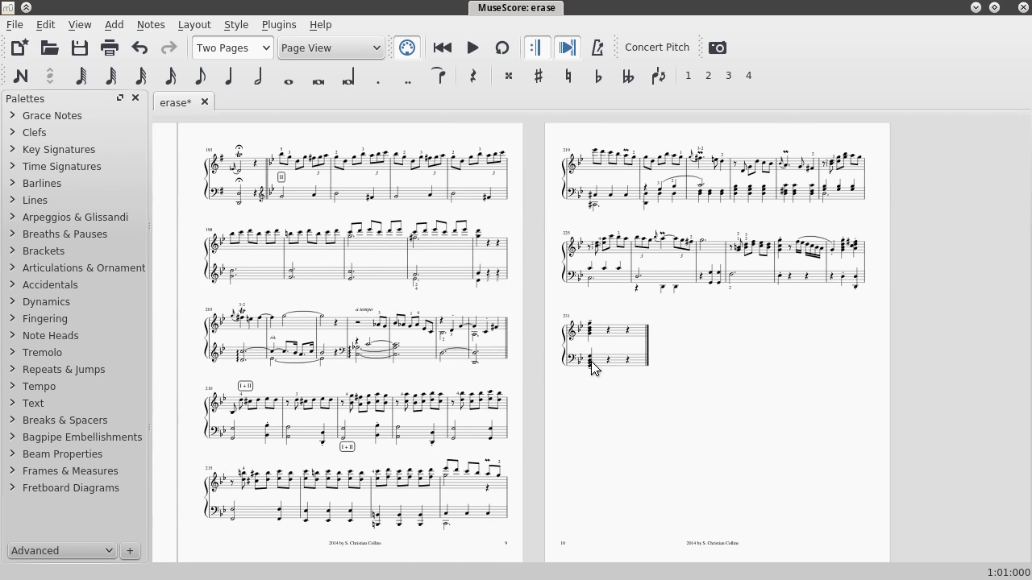
scroll(594, 369, right, 2)
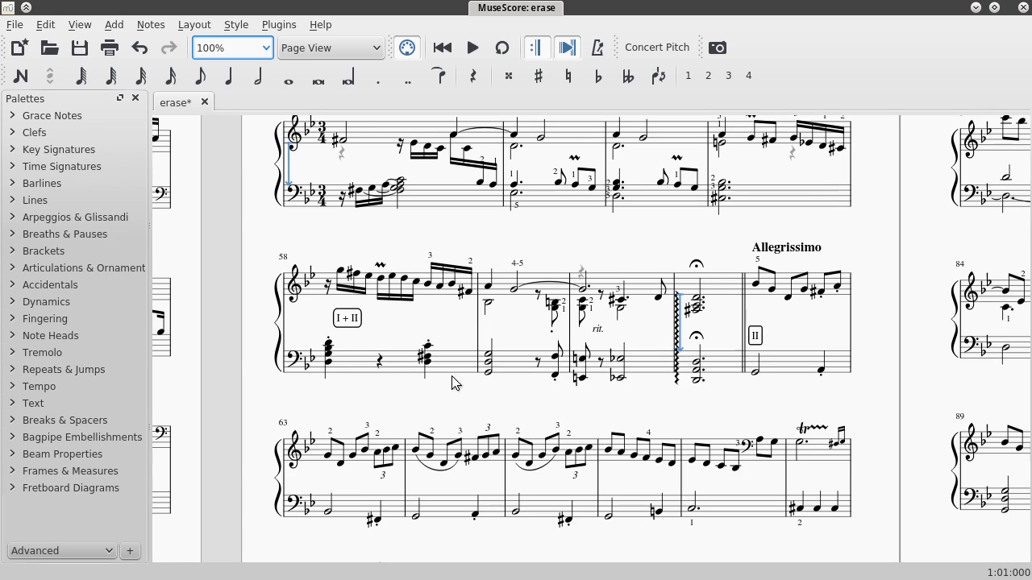
Step: Add a line break to measure 61 so that the Allegrissimo section starts a new system
click(45, 423)
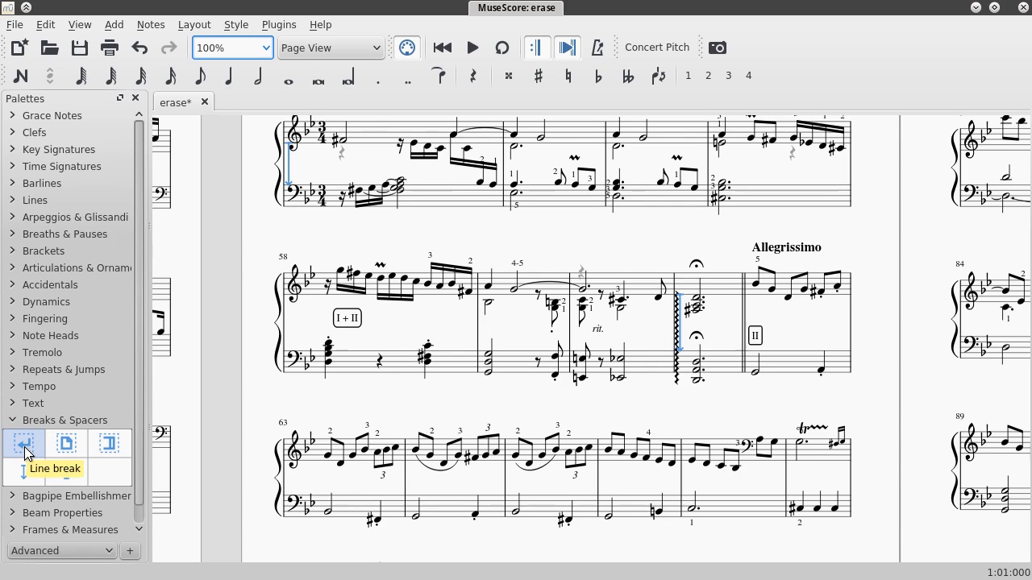
drag(24, 451, 717, 311)
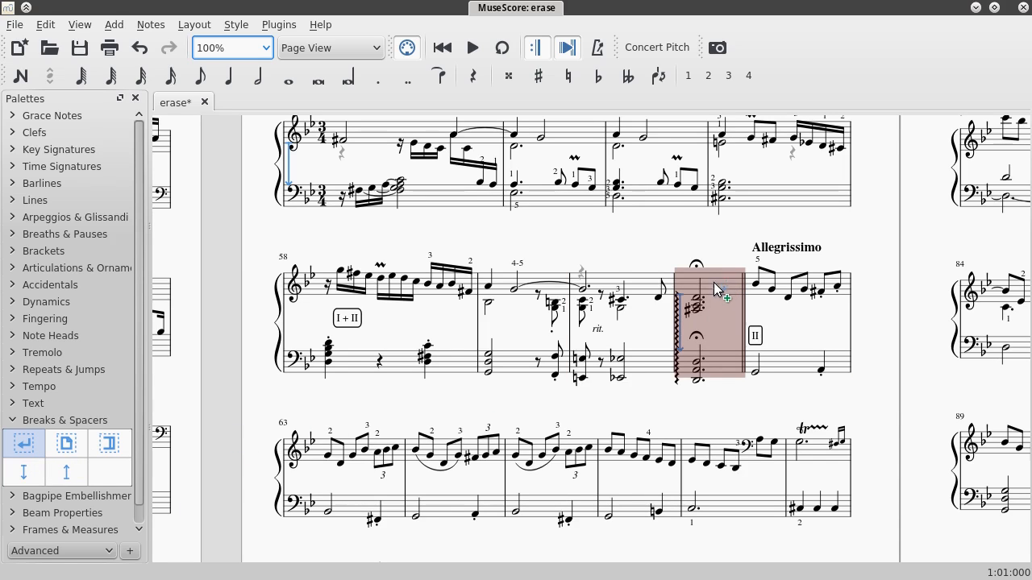
drag(706, 286, 710, 288)
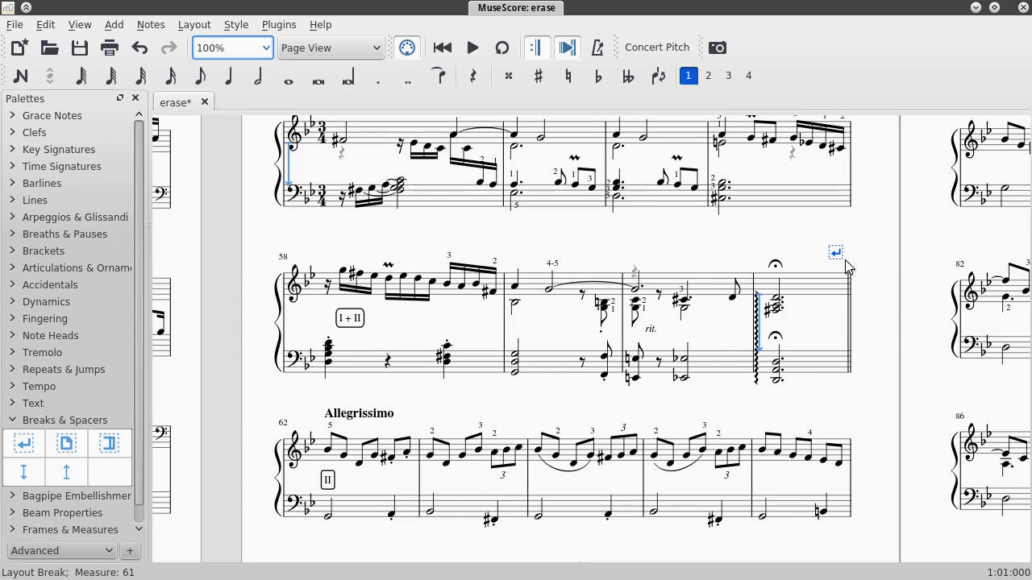
Step: Add a line break to measure 160 on page 7 so that the new section after the double barline starts a new system
scroll(604, 368, down, 4)
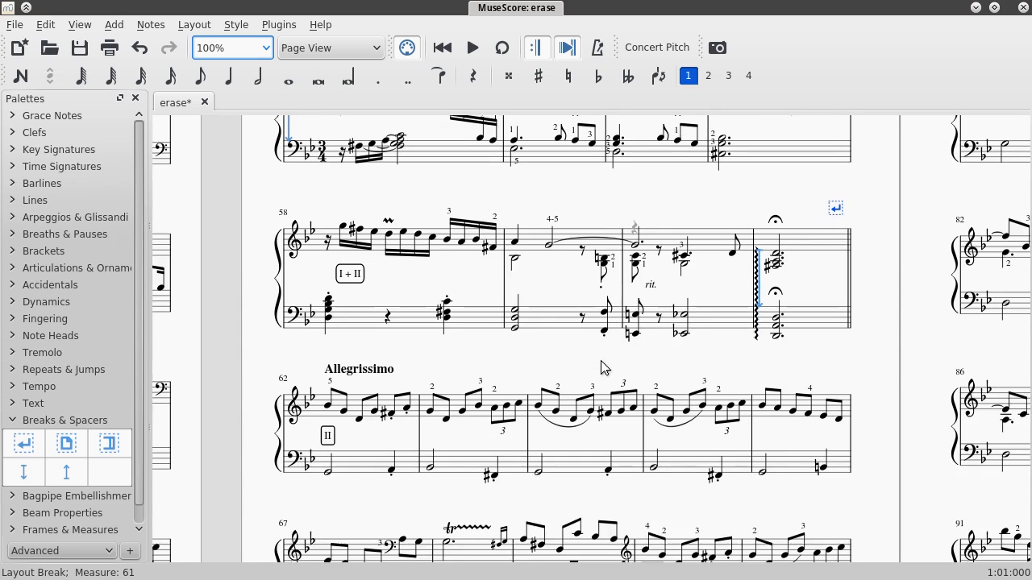
scroll(601, 363, right, 15)
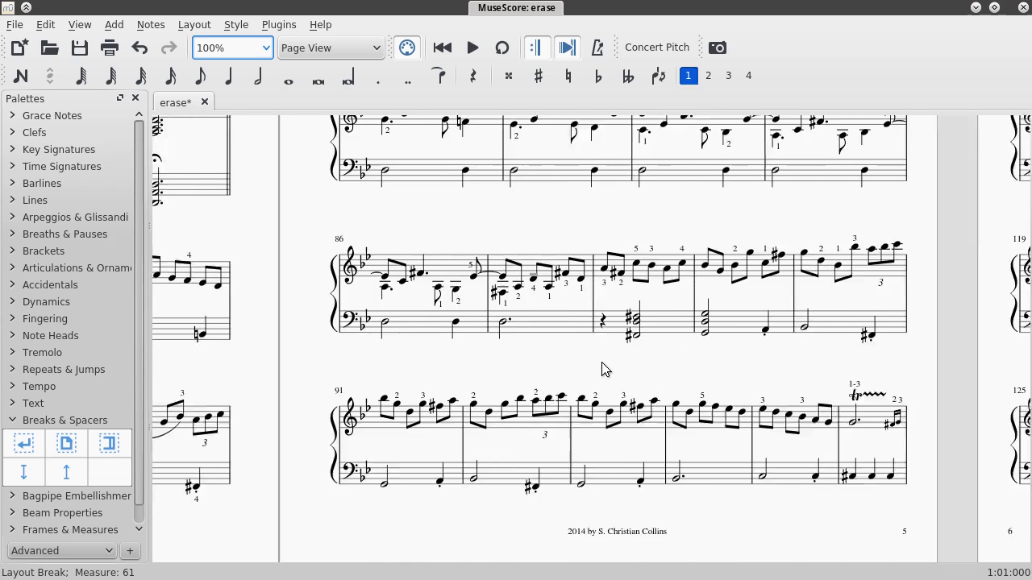
scroll(603, 368, right, 8)
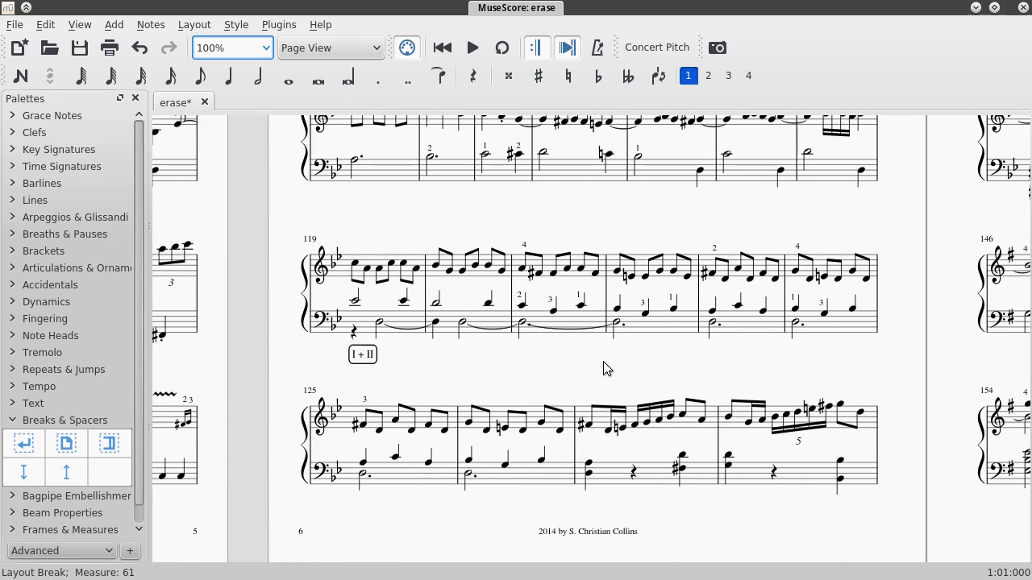
scroll(607, 368, right, 12)
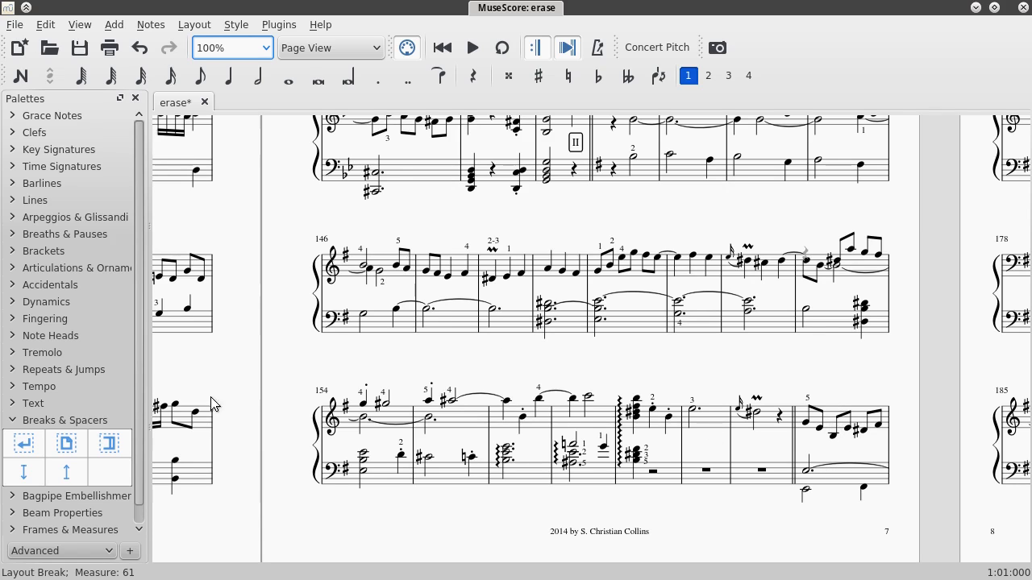
drag(24, 445, 740, 449)
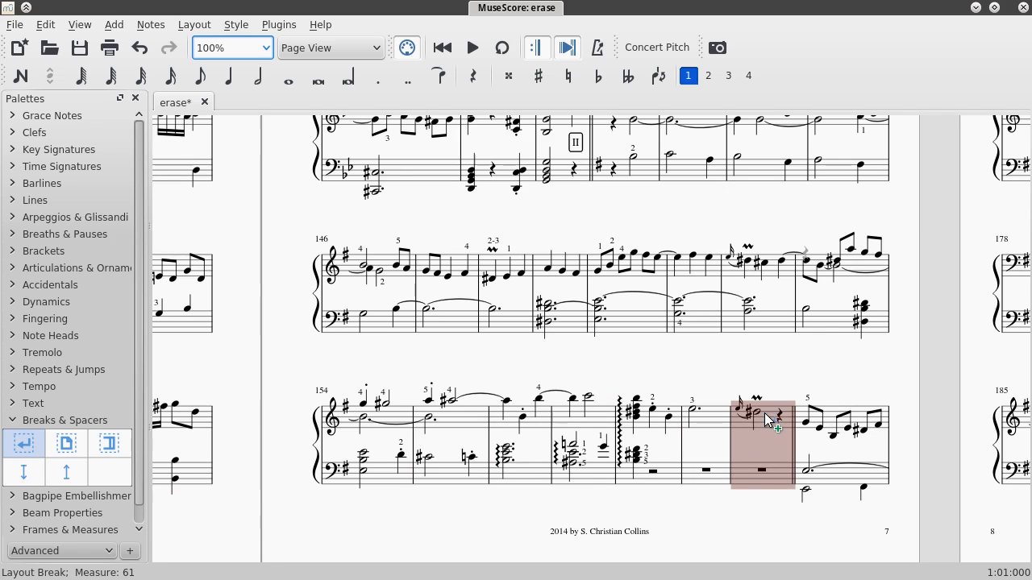
drag(763, 414, 764, 417)
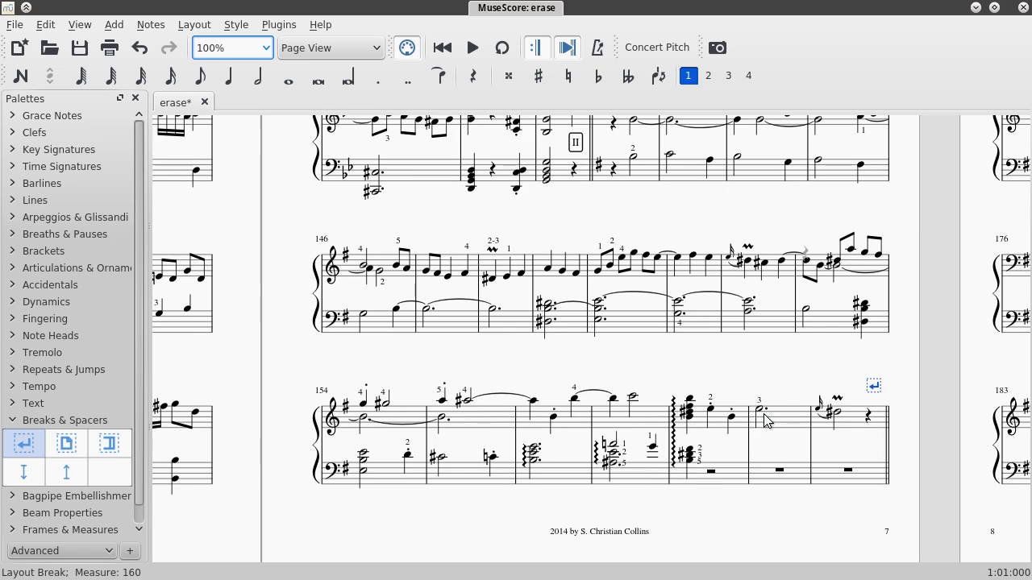
Step: Delete the line break from measure 160 and add one to the same measure again
click(820, 380)
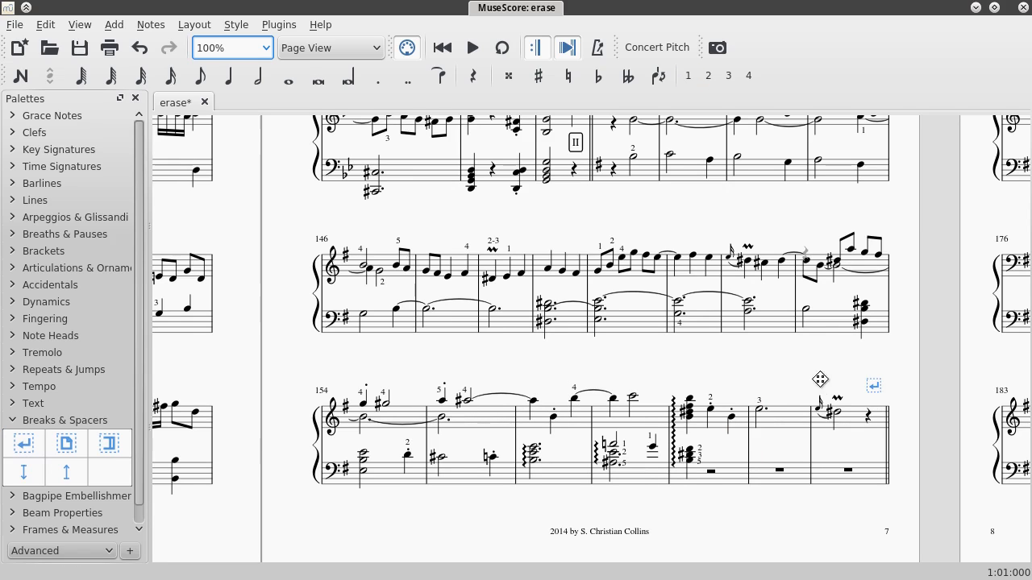
click(874, 387)
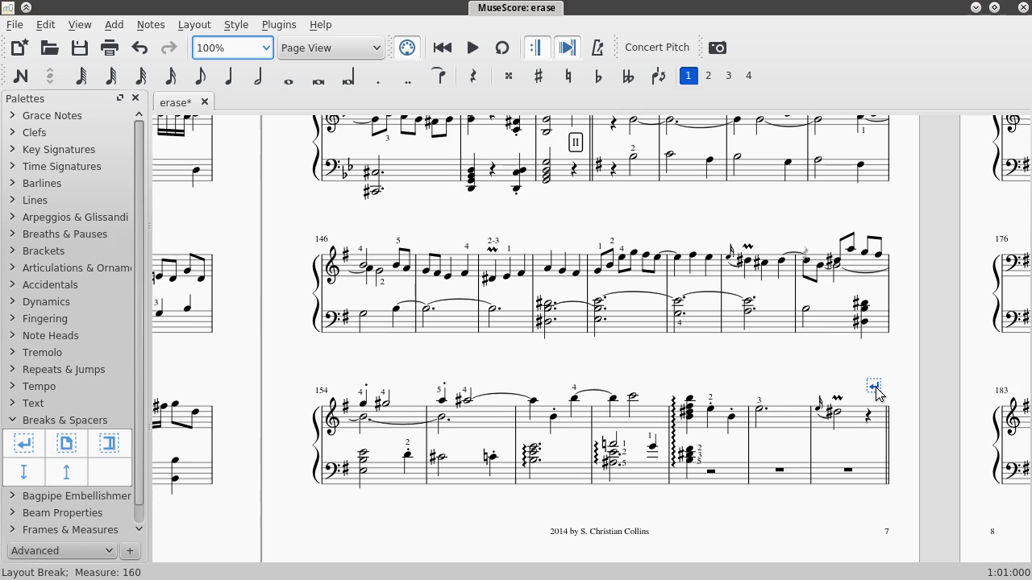
click(858, 374)
click(877, 387)
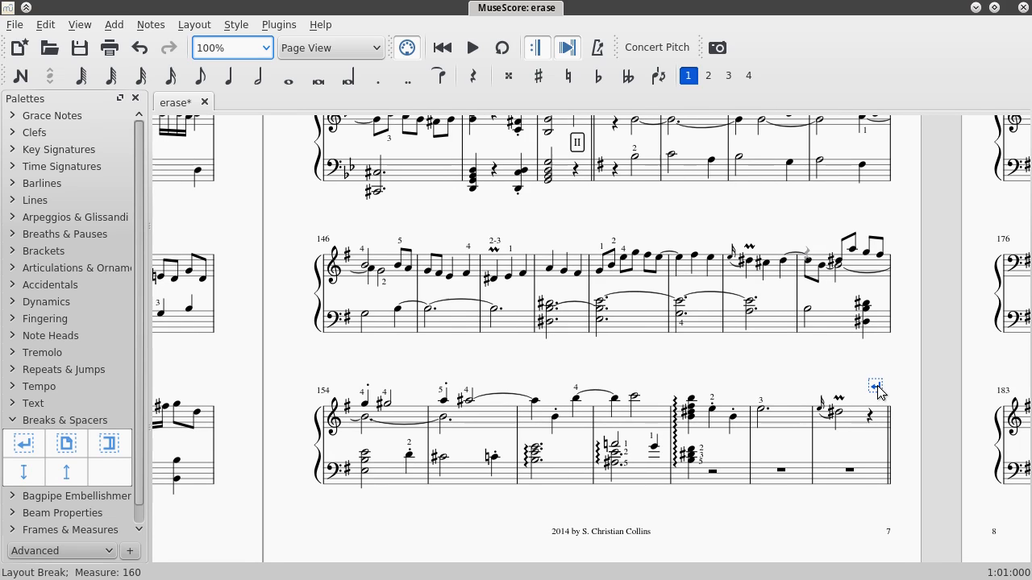
key(Delete)
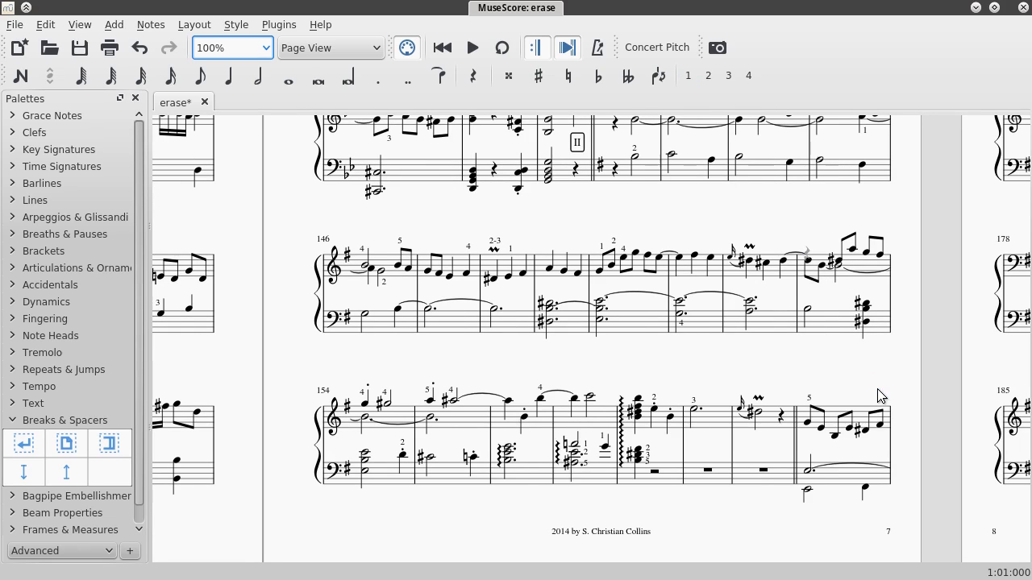
drag(30, 448, 767, 416)
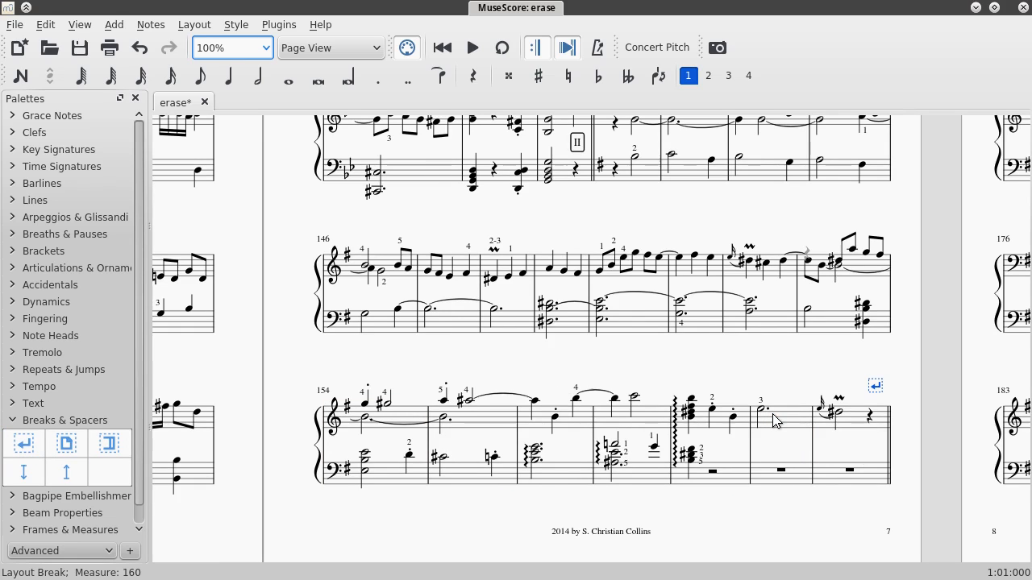
Step: Select the upper staff of measure 225 on the score's last page and clear the selection
scroll(774, 420, right, 15)
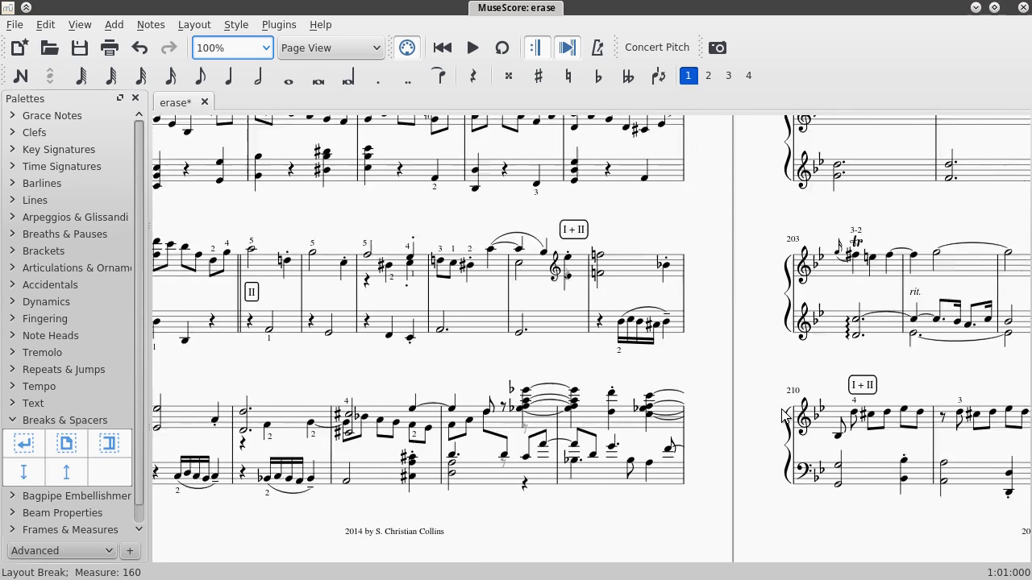
scroll(784, 419, right, 12)
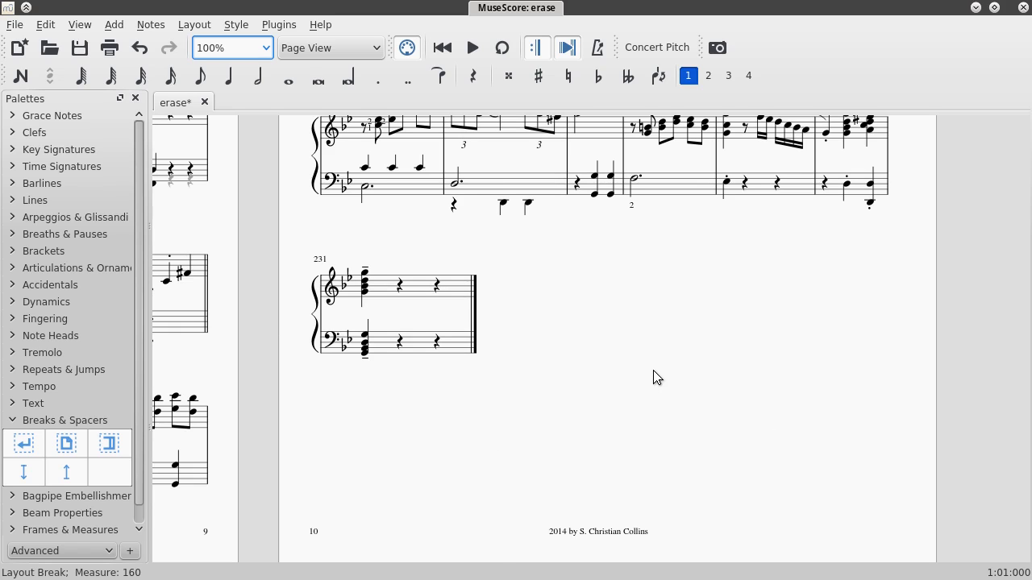
scroll(655, 378, up, 3)
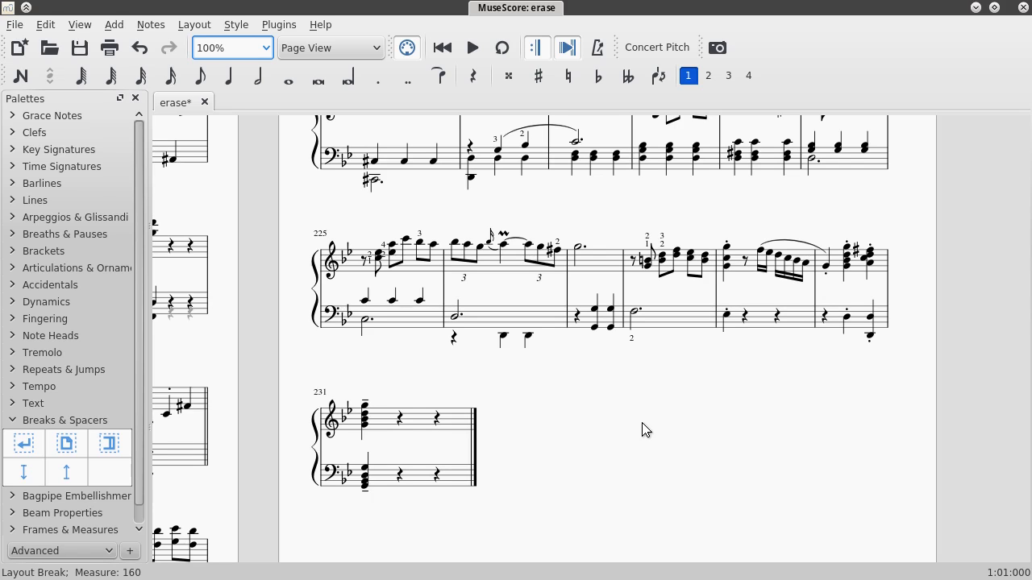
click(408, 269)
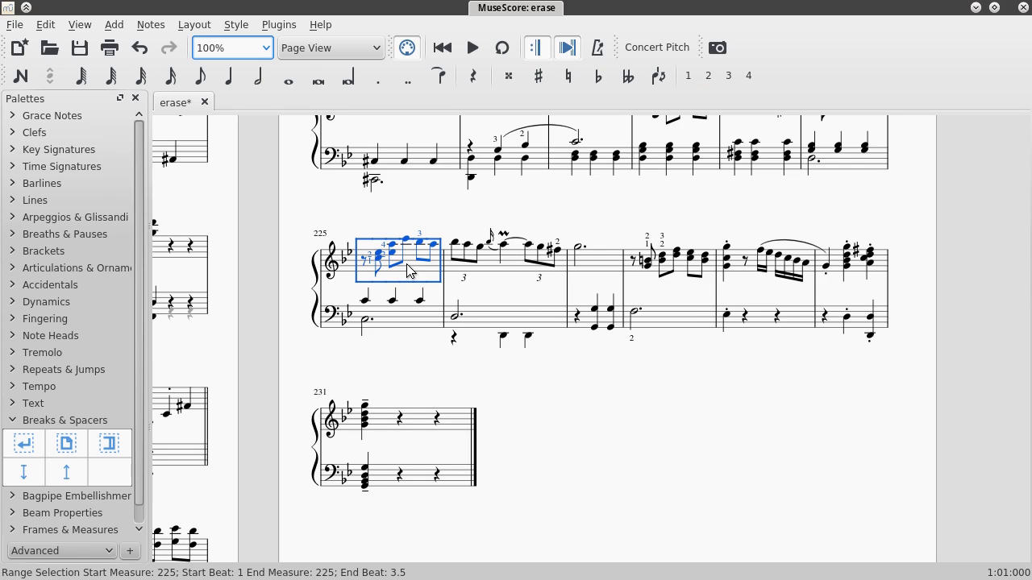
click(410, 230)
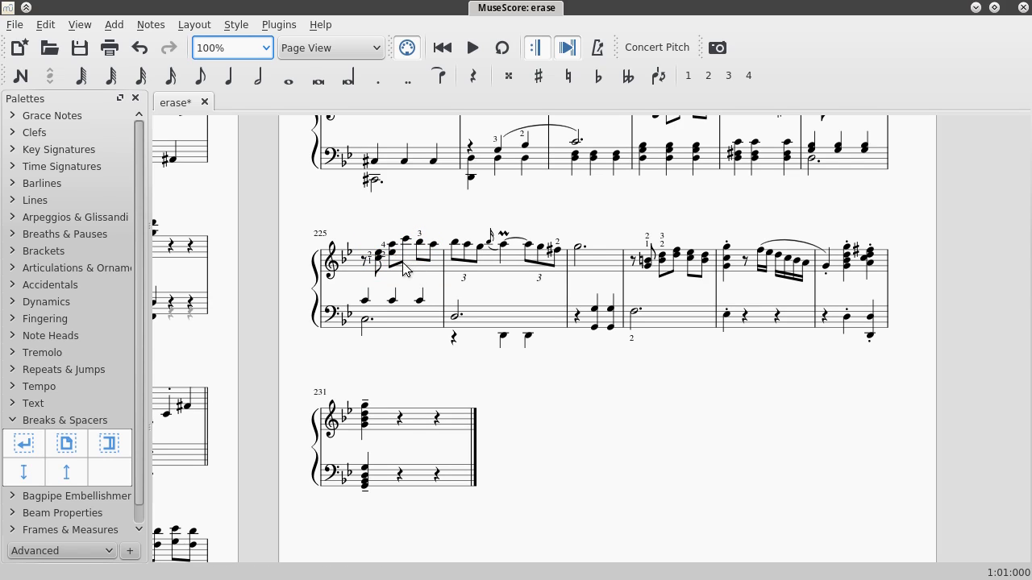
click(403, 264)
key(Escape)
Step: Select measures 225 through 231 on both staves as a range and again with a selection rectangle, clearing the selection each time
click(413, 272)
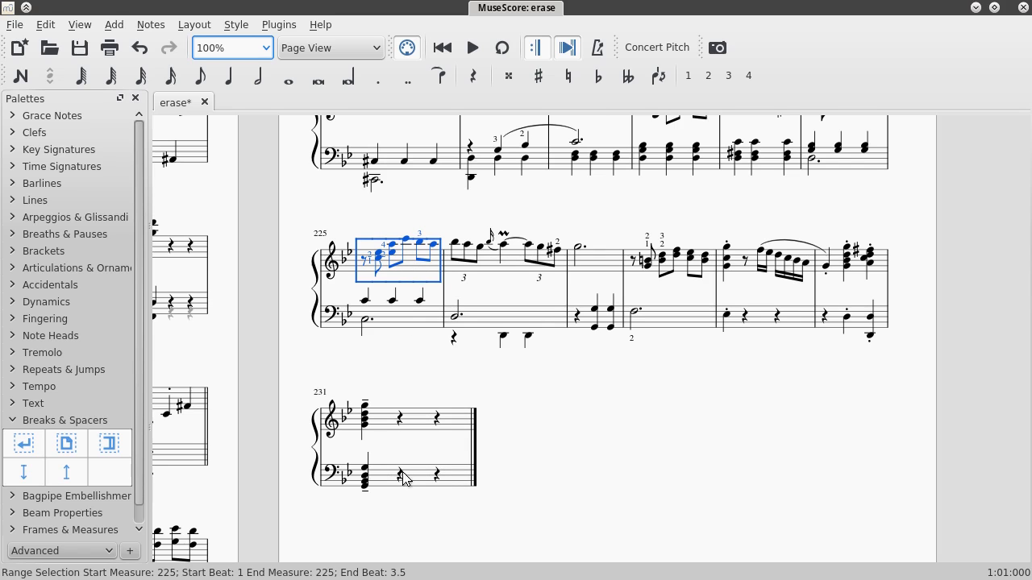
shift+click(461, 484)
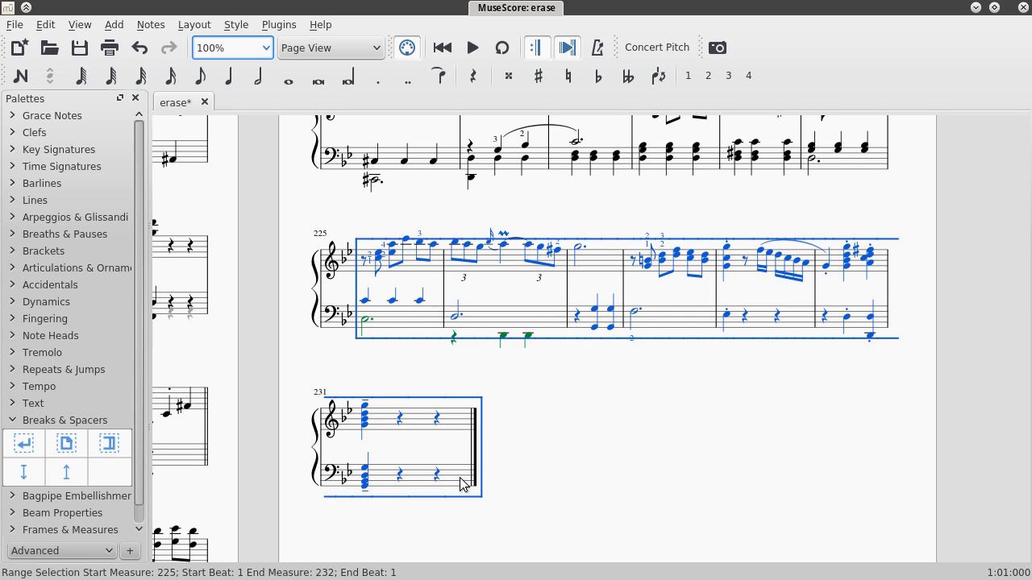
click(430, 372)
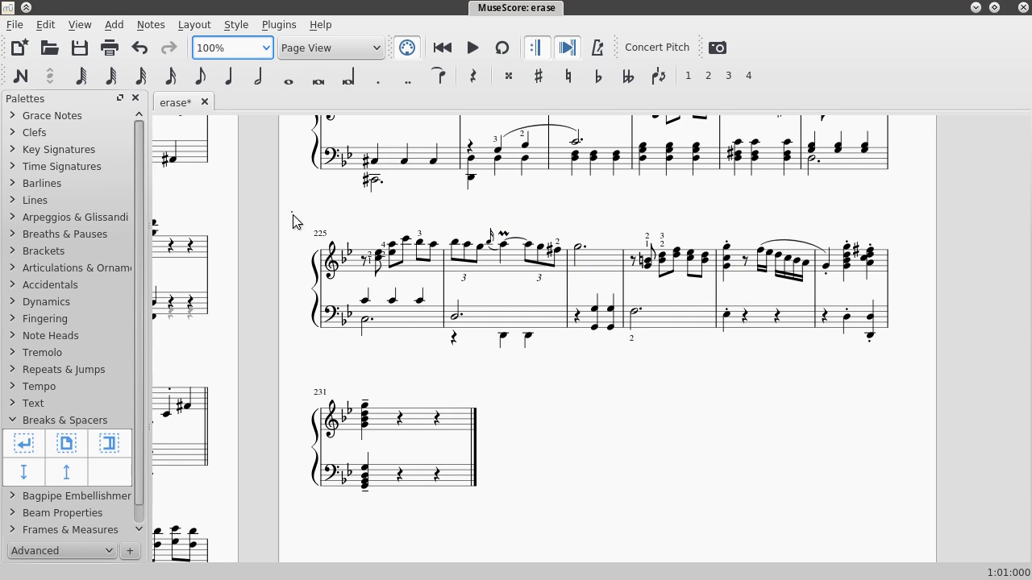
mouse_move(292, 212)
mouse_down()
mouse_move(325, 292)
mouse_move(453, 445)
mouse_move(634, 534)
mouse_move(919, 536)
mouse_up()
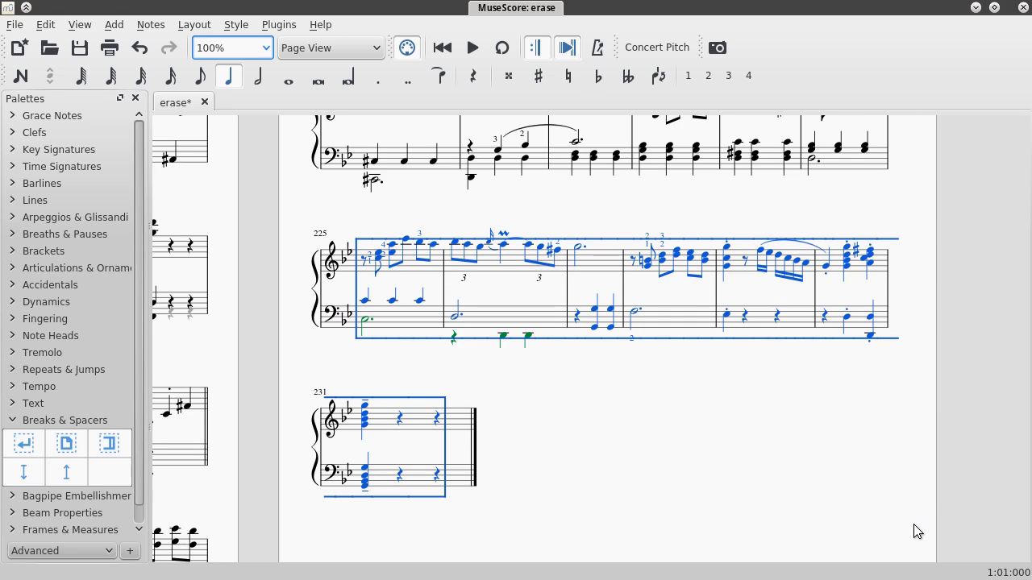
key(Escape)
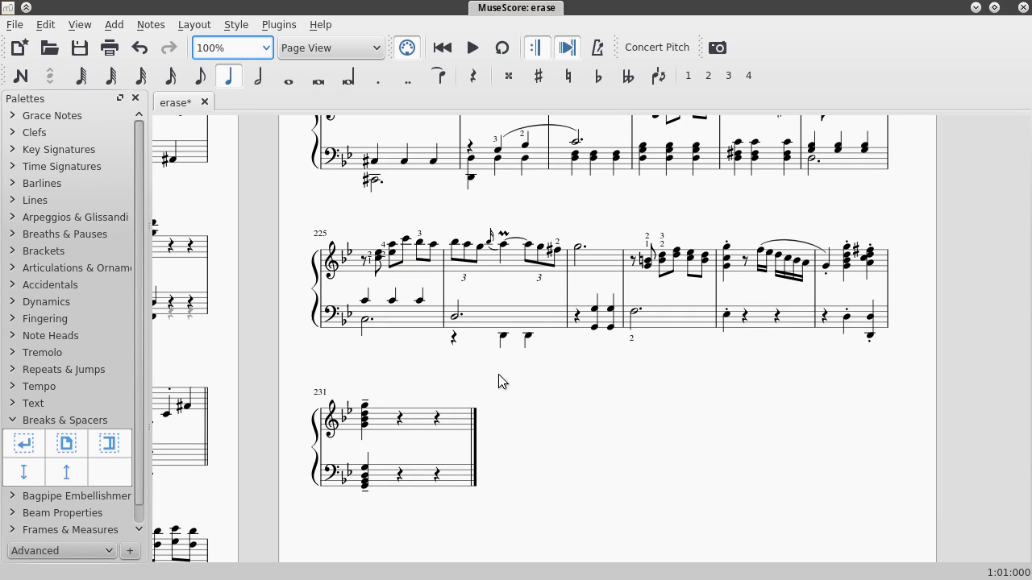
Step: Select the score's final measure on the upper and the lower staff and clear the selection
click(388, 426)
click(393, 483)
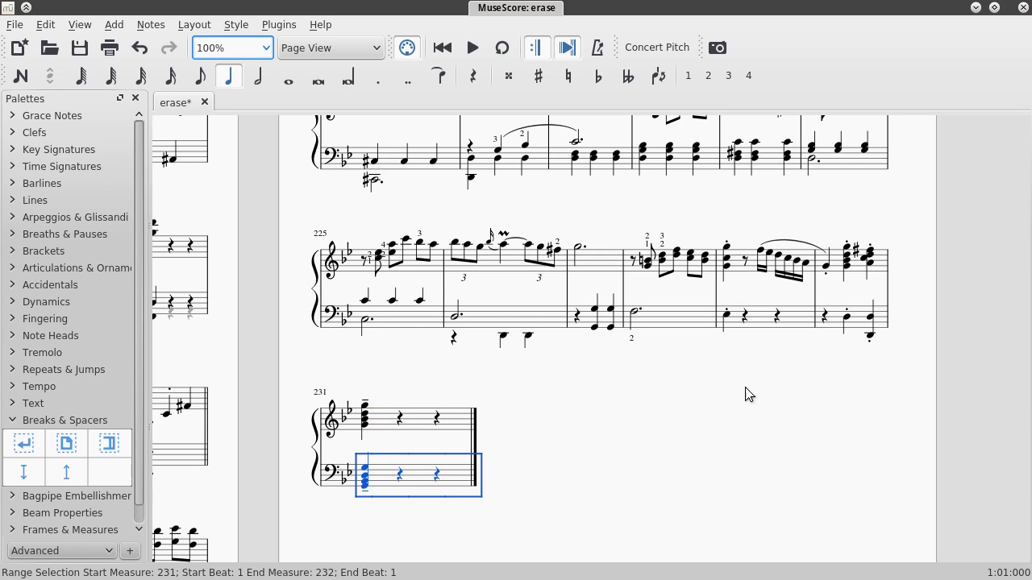
key(Escape)
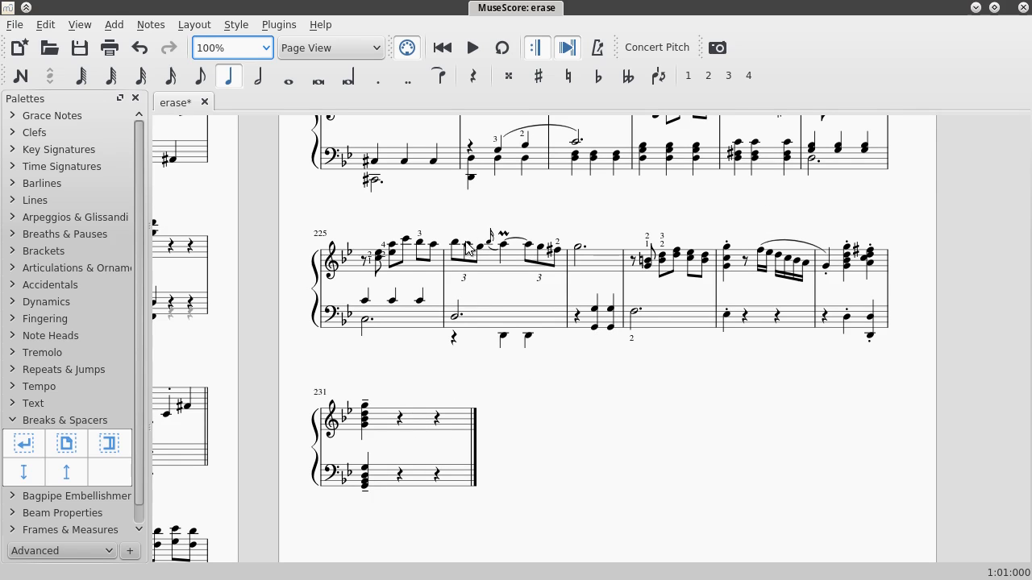
Step: Add a staff spacer down below the lower staff of measure 198 on page 9 and stretch it to push the following system down
drag(500, 196, 511, 358)
drag(511, 406, 785, 265)
drag(341, 247, 652, 239)
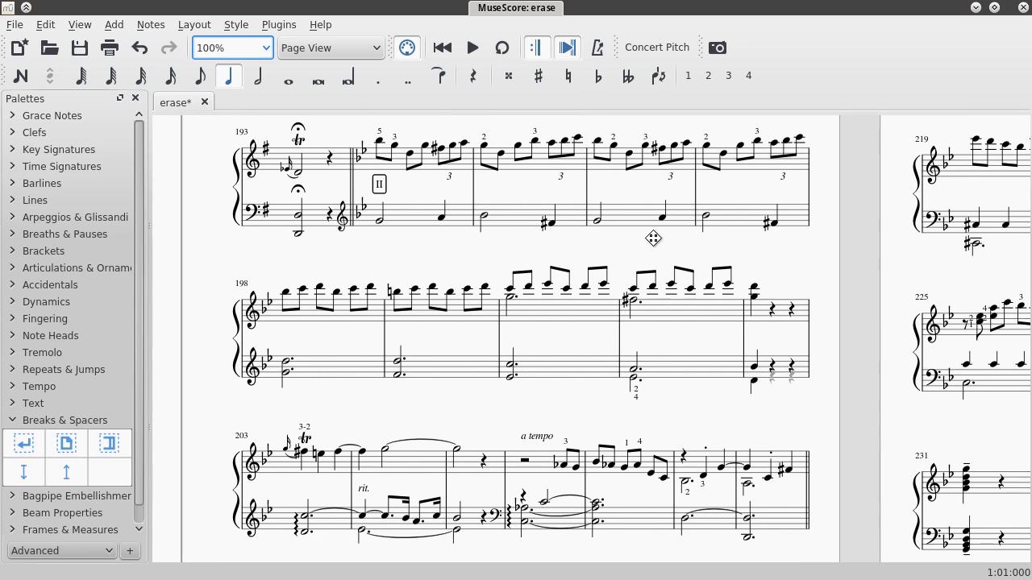
drag(24, 473, 287, 368)
click(248, 395)
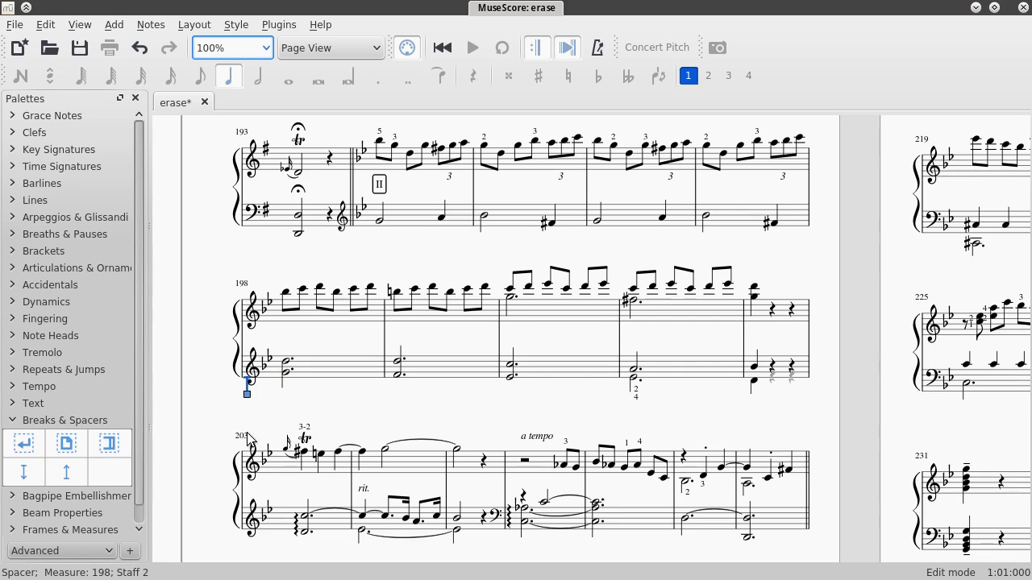
drag(247, 436, 252, 522)
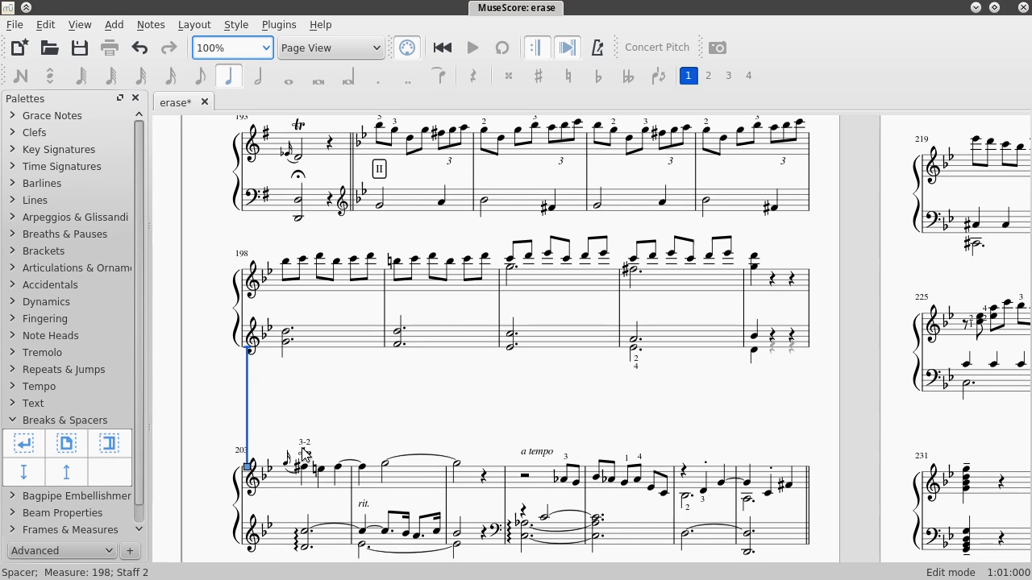
click(241, 462)
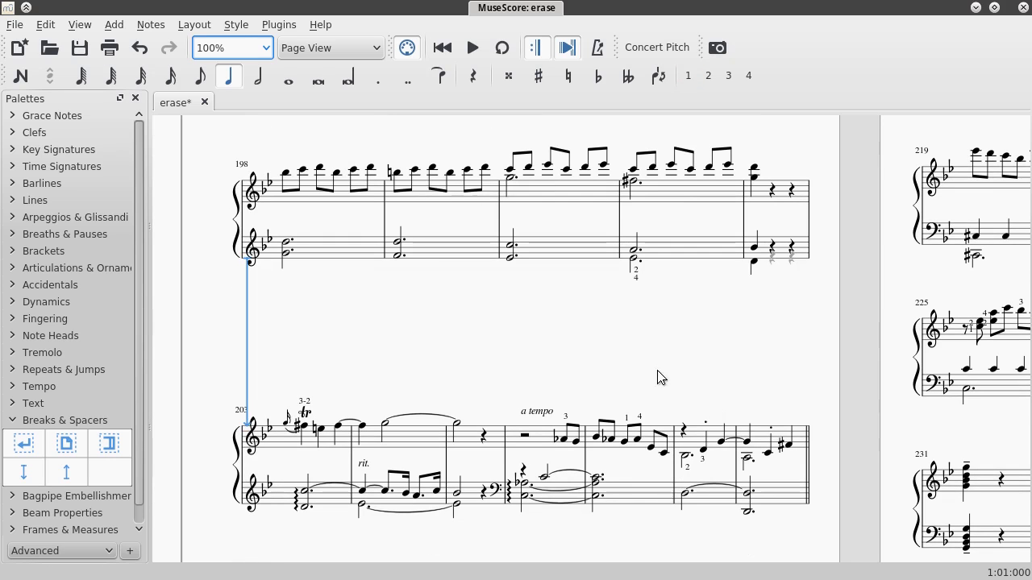
Step: Lengthen the spacer below measure 198 until the system starting at measure 203 moves off page 9
drag(942, 465, 756, 353)
drag(307, 262, 682, 329)
click(415, 314)
double_click(416, 314)
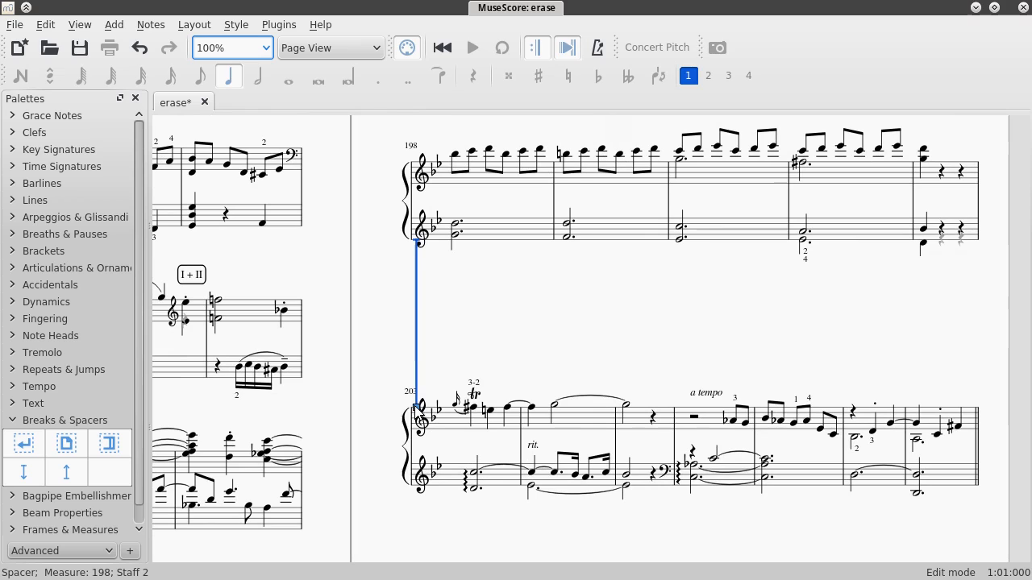
drag(416, 407, 413, 528)
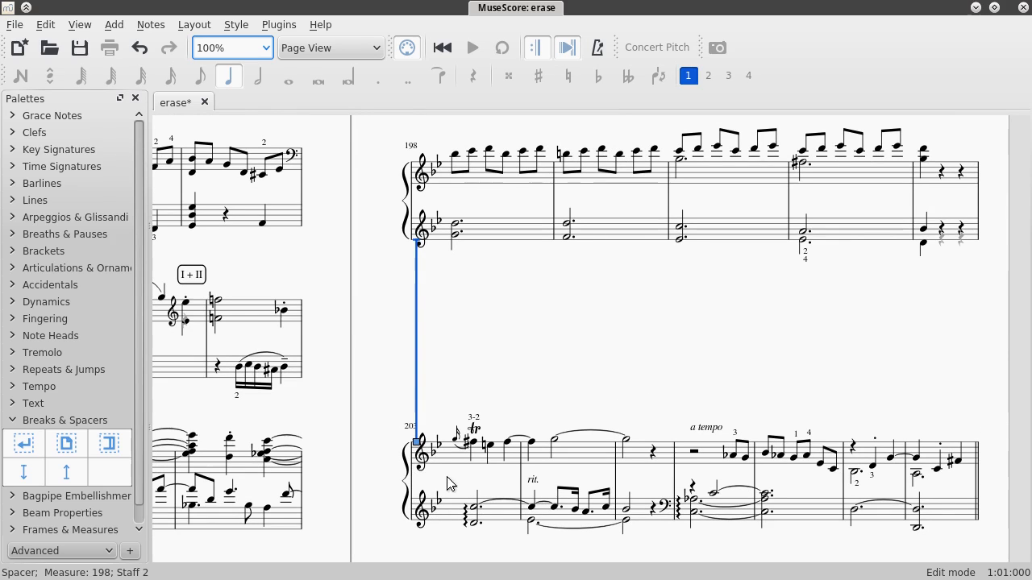
drag(418, 485, 416, 522)
click(766, 394)
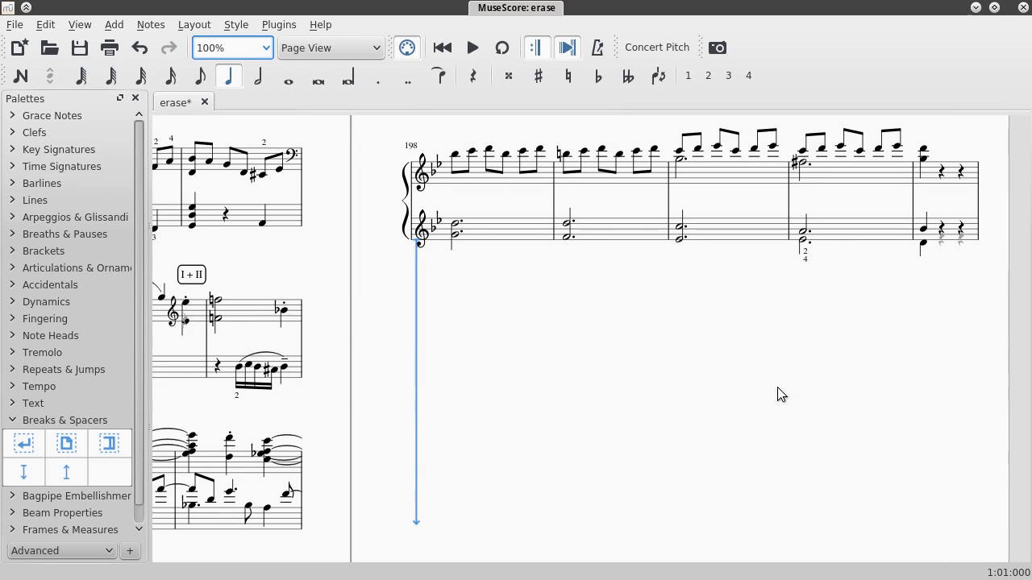
Step: Examine how the systems from measure 219 onward are laid out down to the bottom of page 10
drag(879, 351, 340, 377)
drag(803, 309, 561, 141)
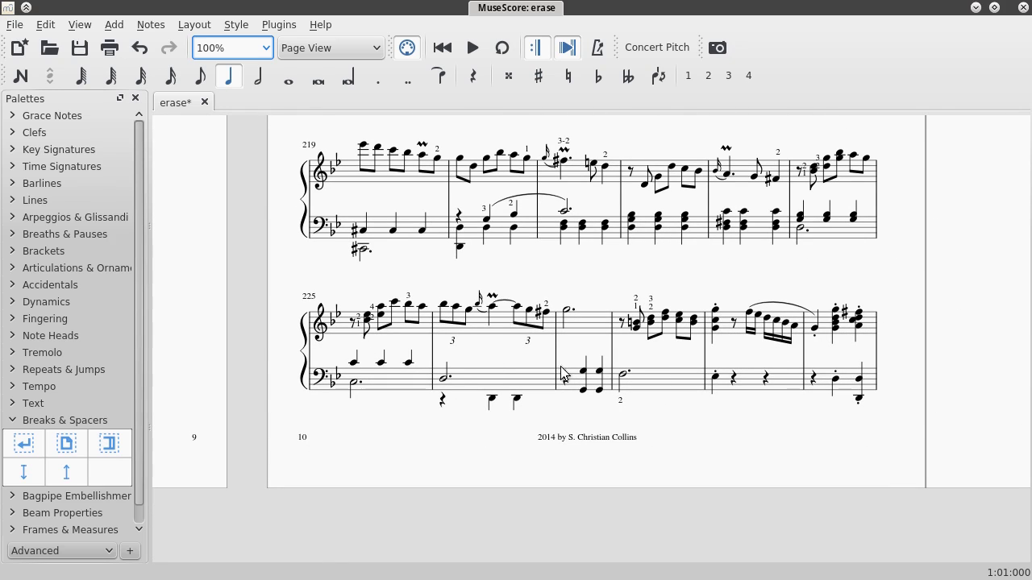
drag(519, 357, 474, 377)
drag(919, 283, 716, 443)
drag(856, 313, 750, 484)
drag(806, 259, 856, 240)
drag(703, 436, 823, 321)
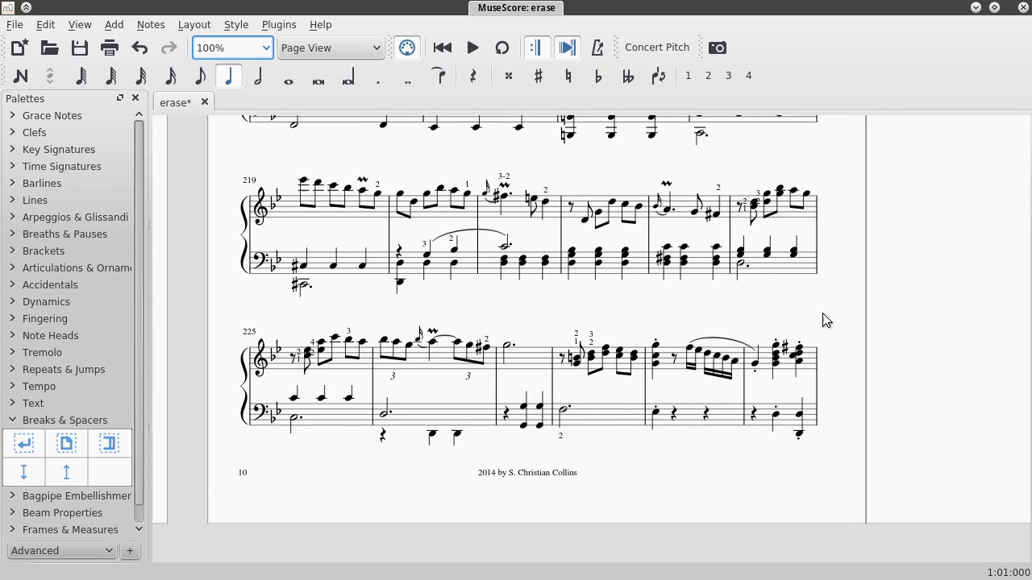
click(347, 370)
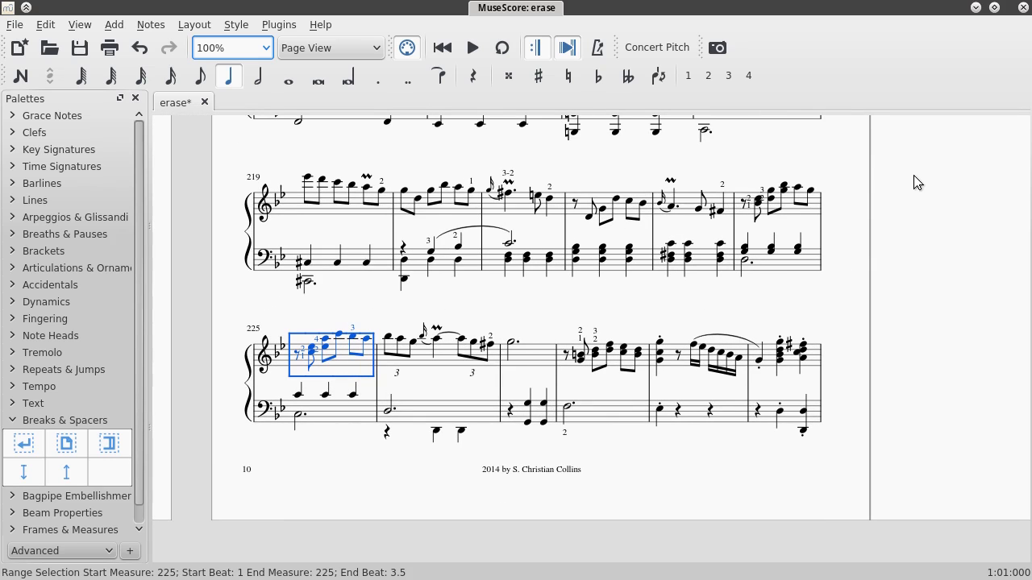
drag(913, 176, 835, 256)
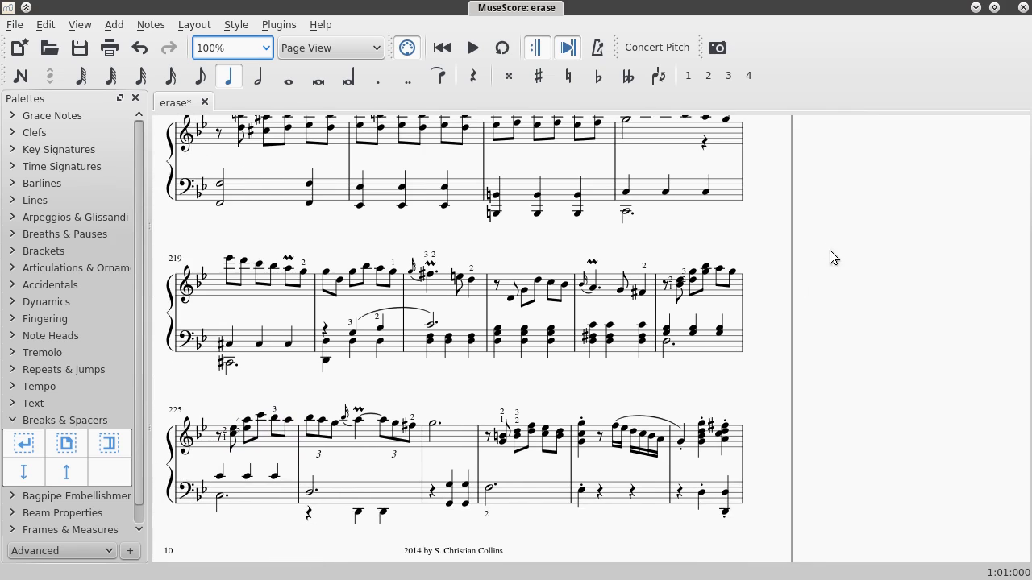
drag(431, 388, 475, 363)
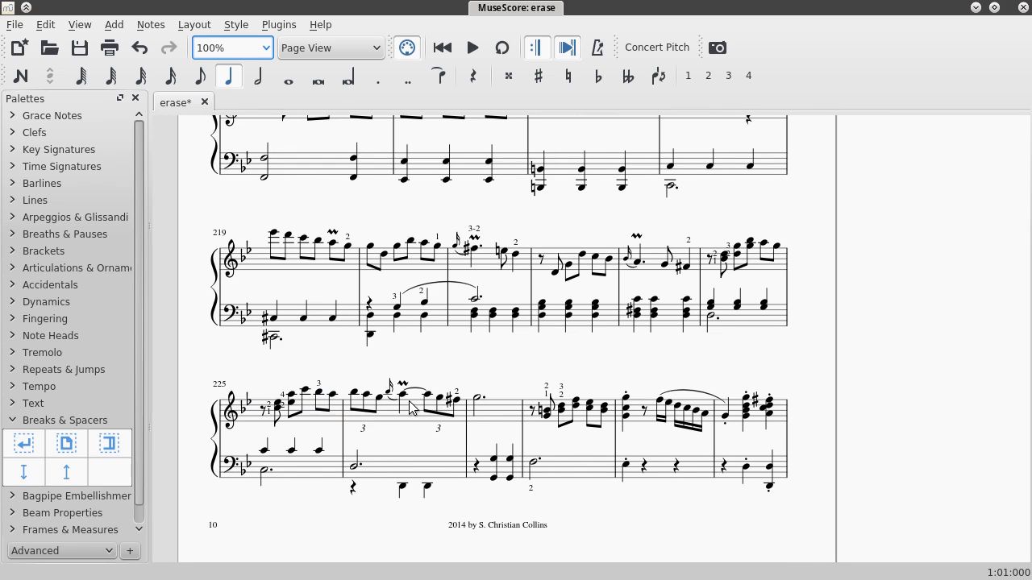
Step: Select the range from measure 225 on page 10 through the final measure on page 11, covering both staves
click(310, 415)
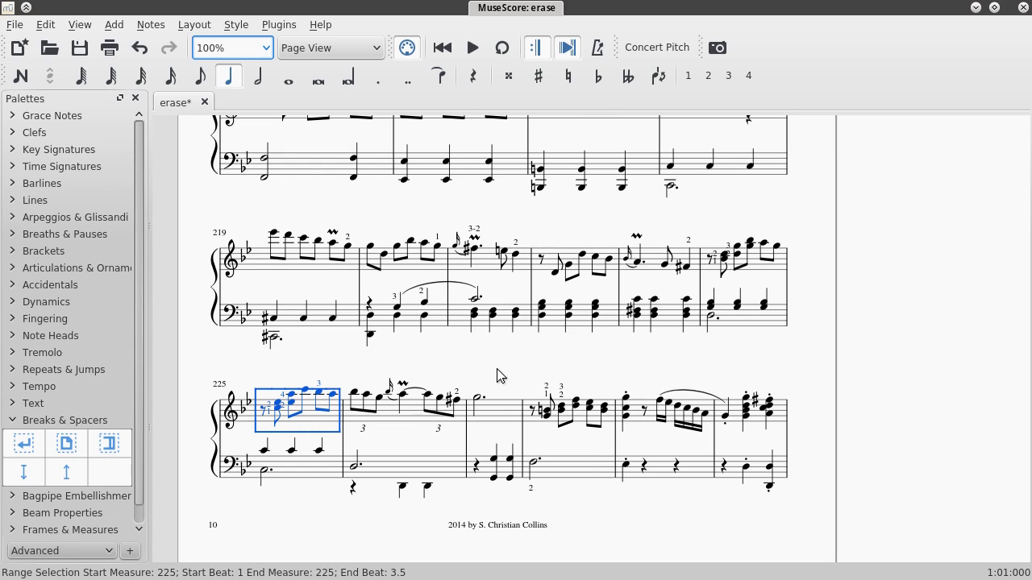
scroll(507, 369, up, 3)
scroll(507, 369, down, 3)
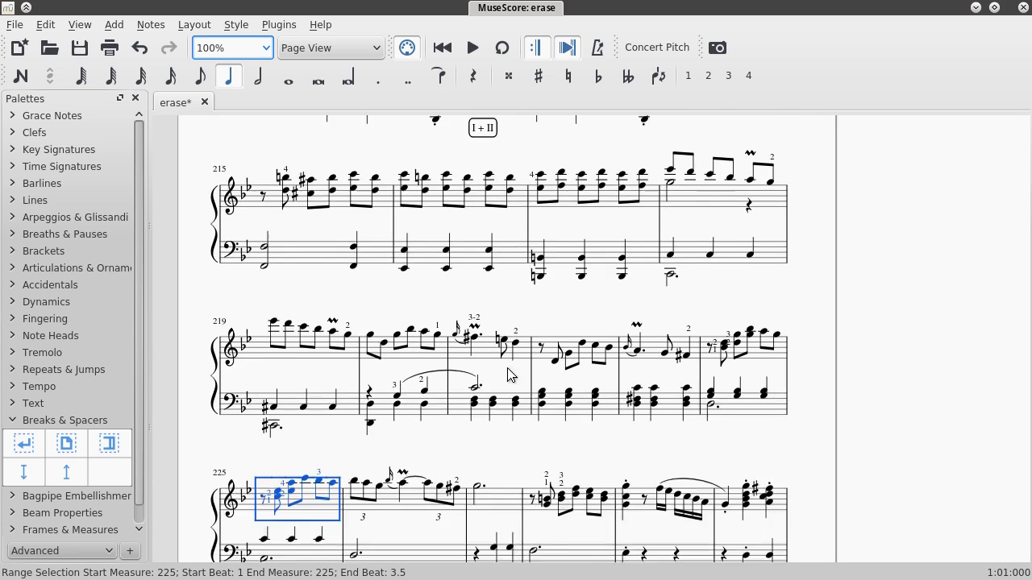
scroll(501, 377, down, 2)
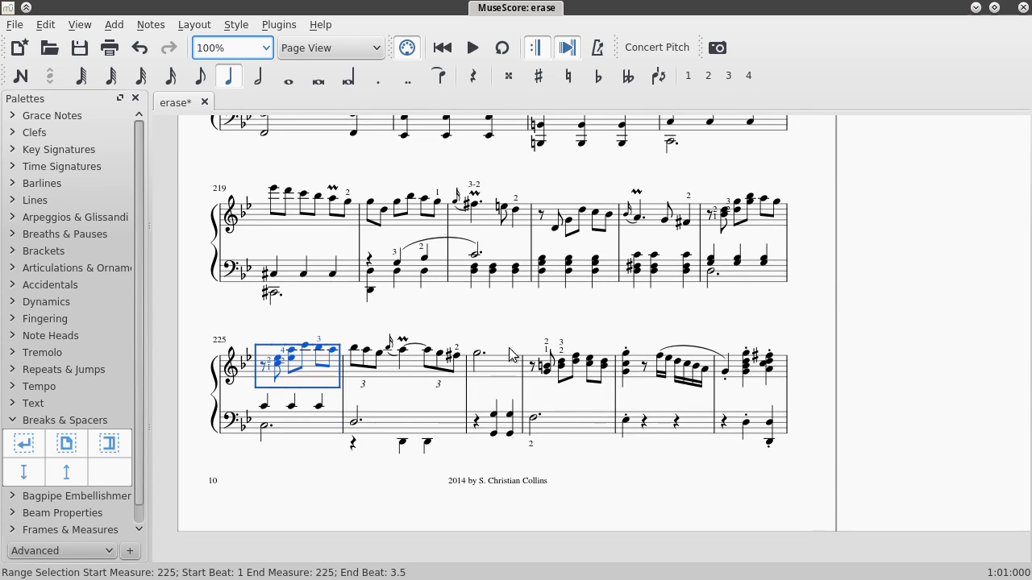
scroll(509, 348, up, 4)
scroll(506, 348, down, 4)
scroll(504, 344, up, 2)
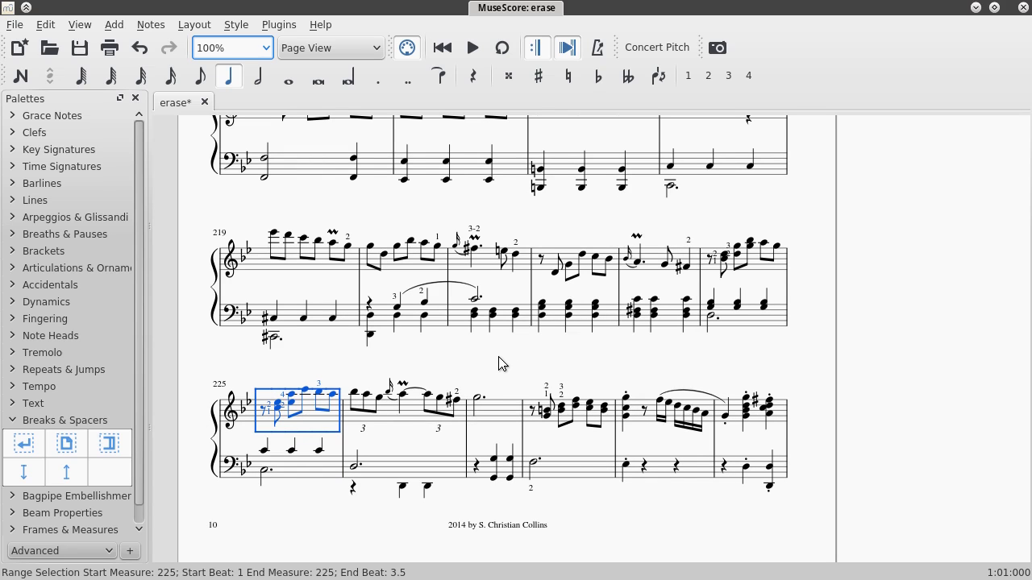
scroll(498, 363, right, 8)
scroll(498, 363, left, 6)
scroll(498, 362, right, 5)
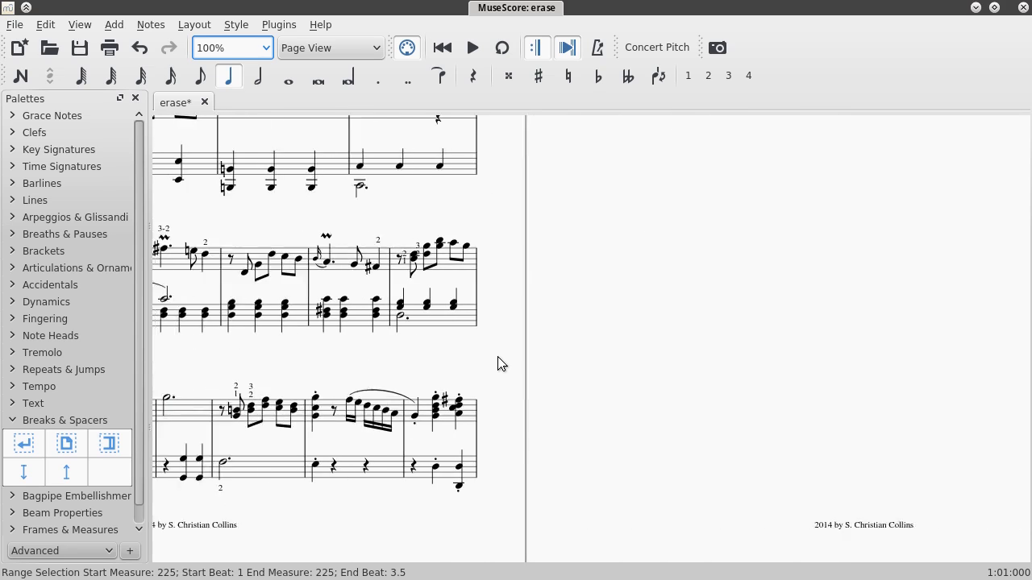
scroll(498, 364, left, 7)
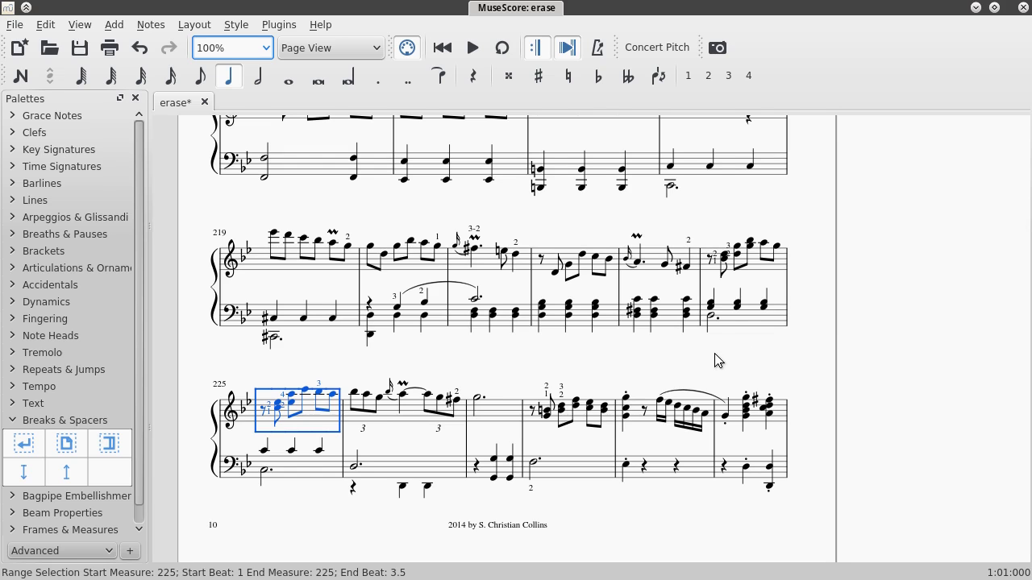
scroll(359, 364, left, 2)
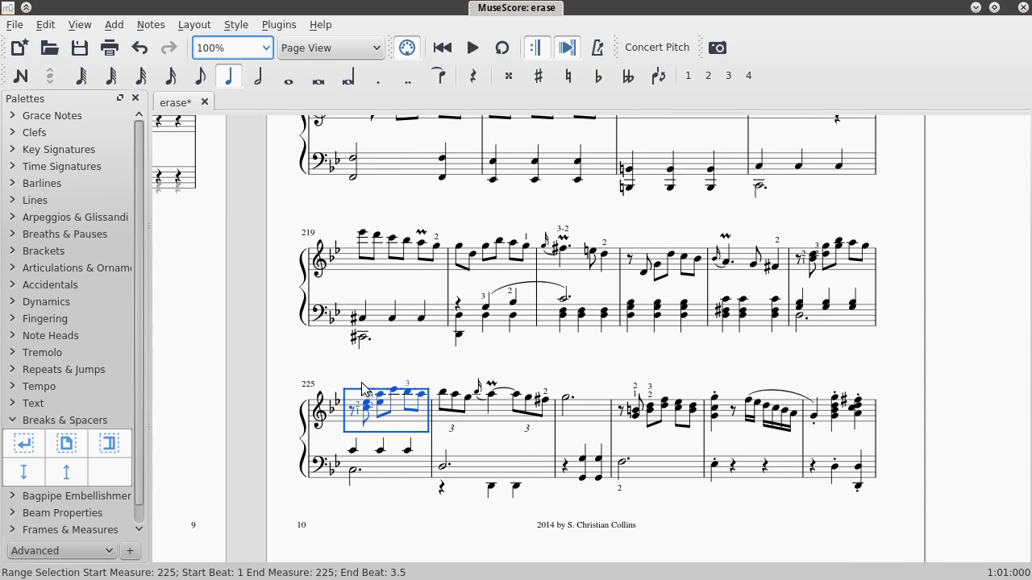
scroll(507, 367, right, 15)
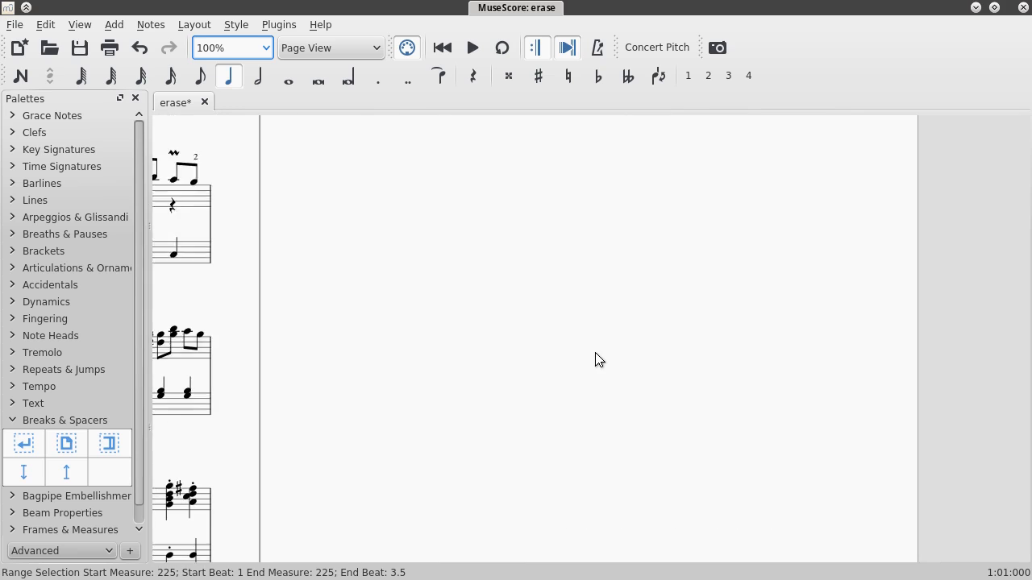
scroll(597, 358, up, 3)
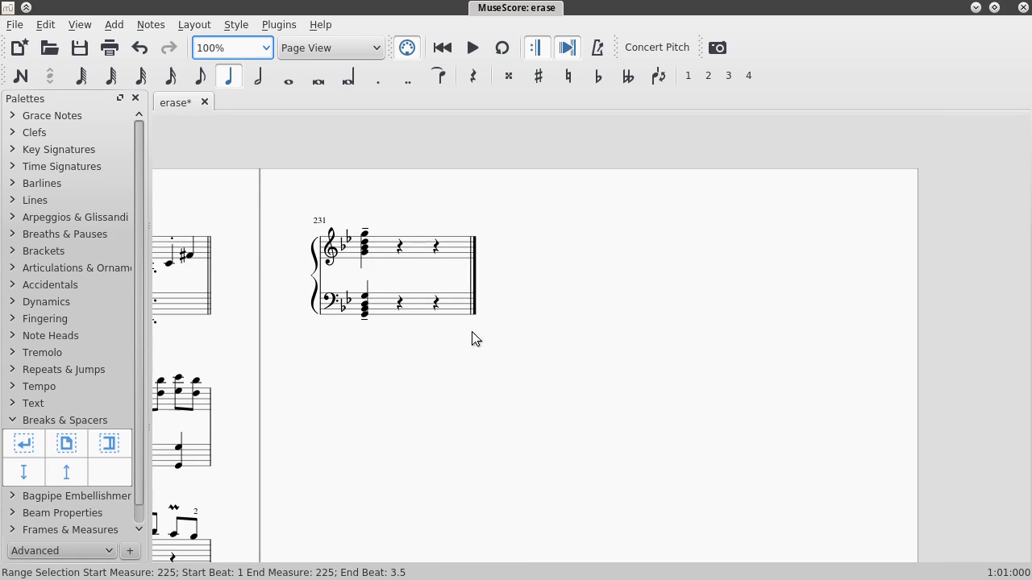
shift+click(414, 310)
Step: Check that the selection covers the last system on page 10, and clear it
scroll(451, 338, left, 3)
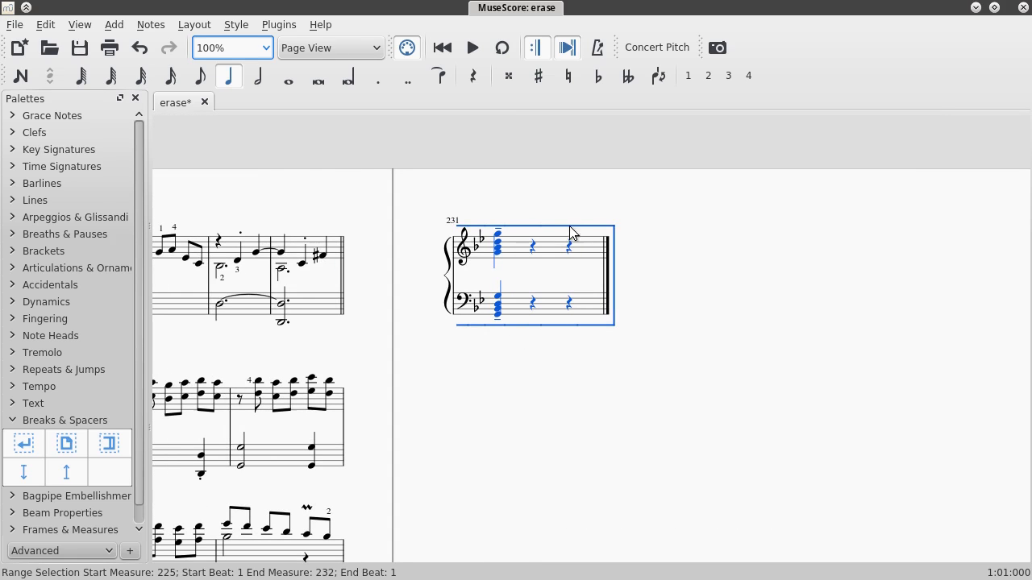
scroll(449, 408, down, 10)
scroll(380, 368, left, 6)
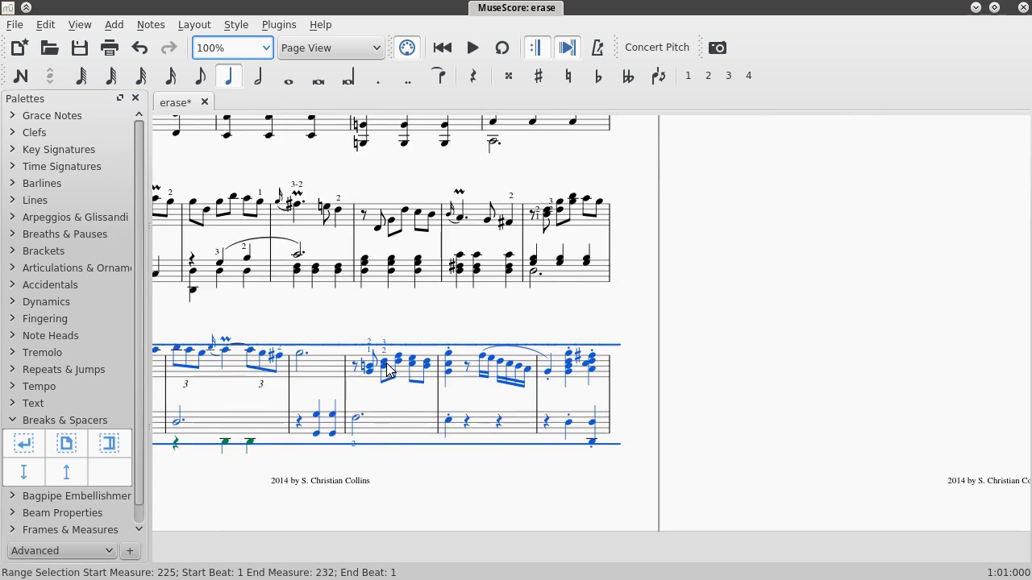
scroll(387, 369, left, 5)
scroll(392, 366, left, 1)
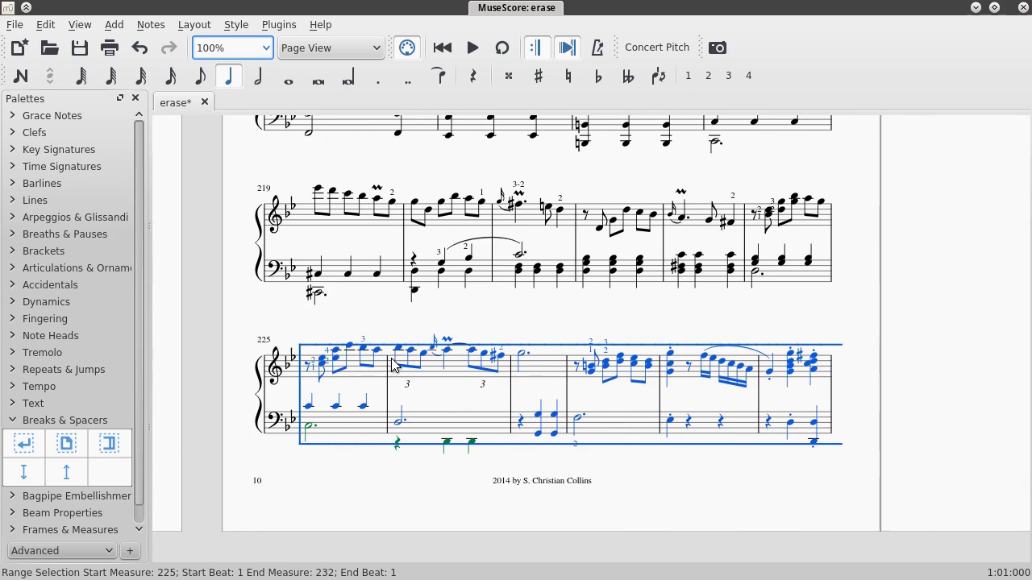
key(Escape)
Step: Show the Navigator and use it to position the view at the bottom of page 10
click(80, 24)
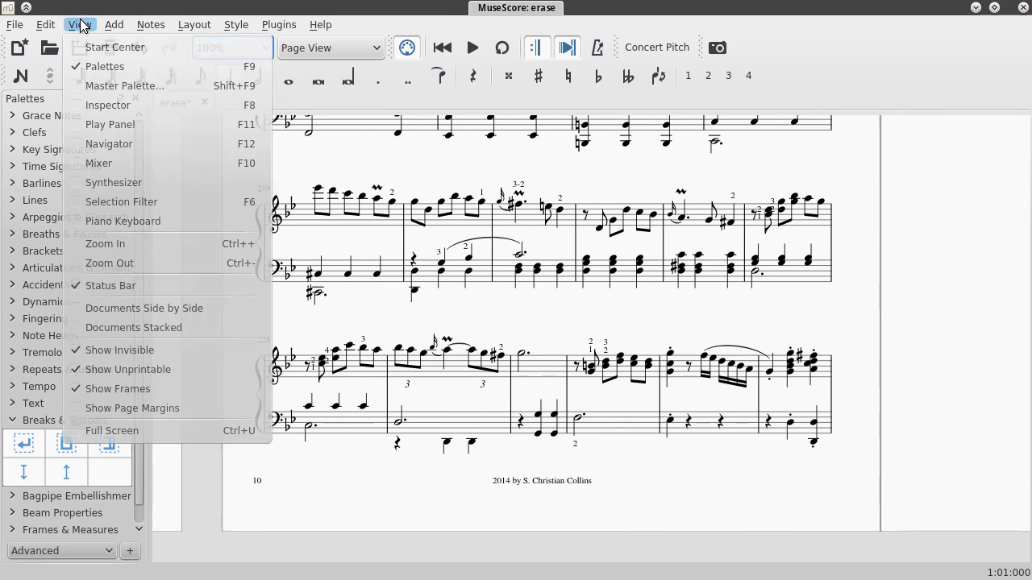
click(104, 143)
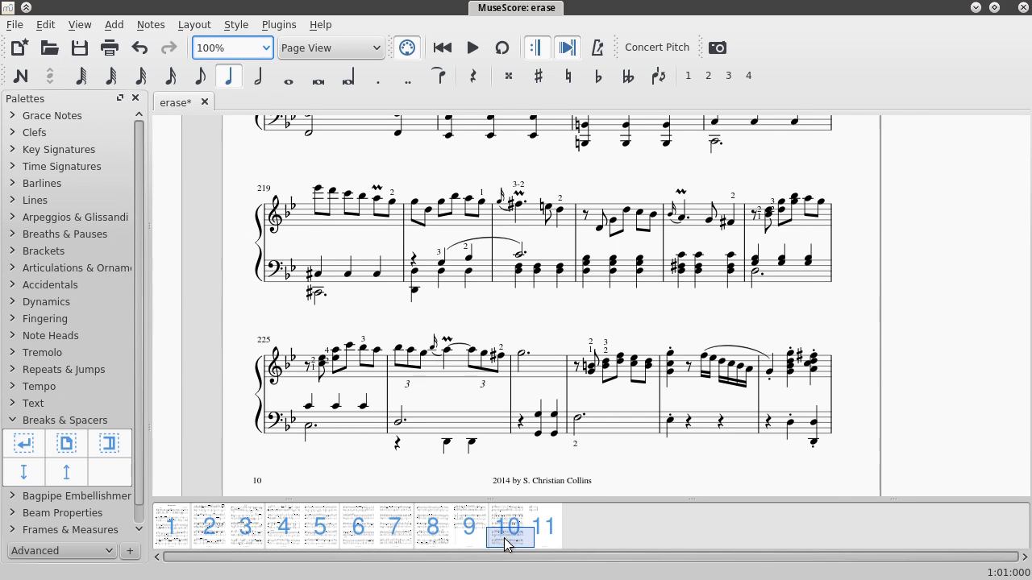
mouse_move(506, 544)
mouse_down()
mouse_move(503, 520)
mouse_move(504, 544)
mouse_move(475, 541)
mouse_move(493, 538)
mouse_move(485, 528)
mouse_move(516, 553)
mouse_move(524, 542)
mouse_move(516, 553)
mouse_move(506, 540)
mouse_move(528, 538)
mouse_move(542, 512)
mouse_move(499, 553)
mouse_move(505, 539)
mouse_move(505, 553)
mouse_up()
Step: Use the Navigator to select measure 225 through the final measure, zoom out to see the whole range, and clear the selection
click(385, 327)
shift+click(553, 250)
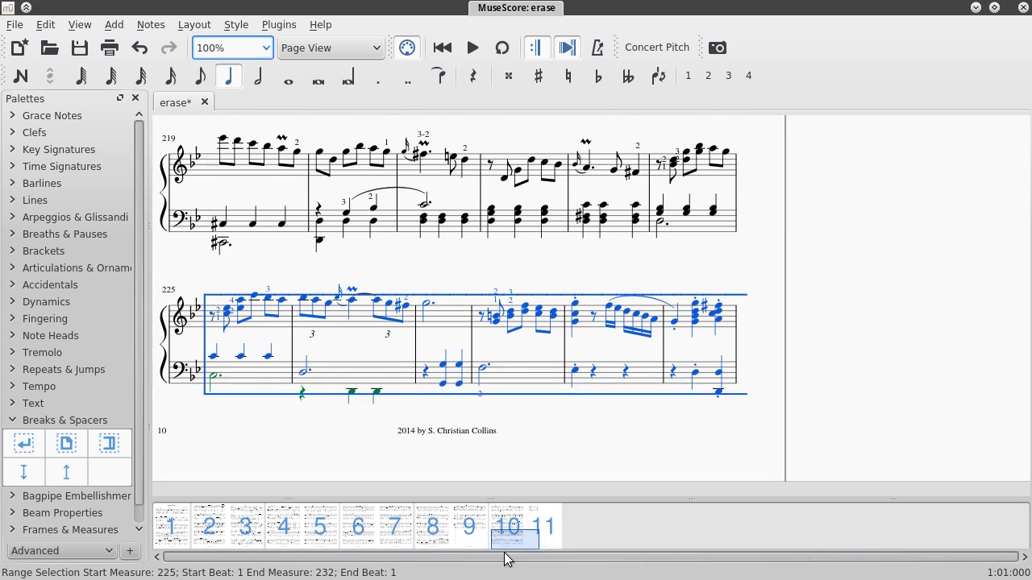
scroll(471, 262, up, 1)
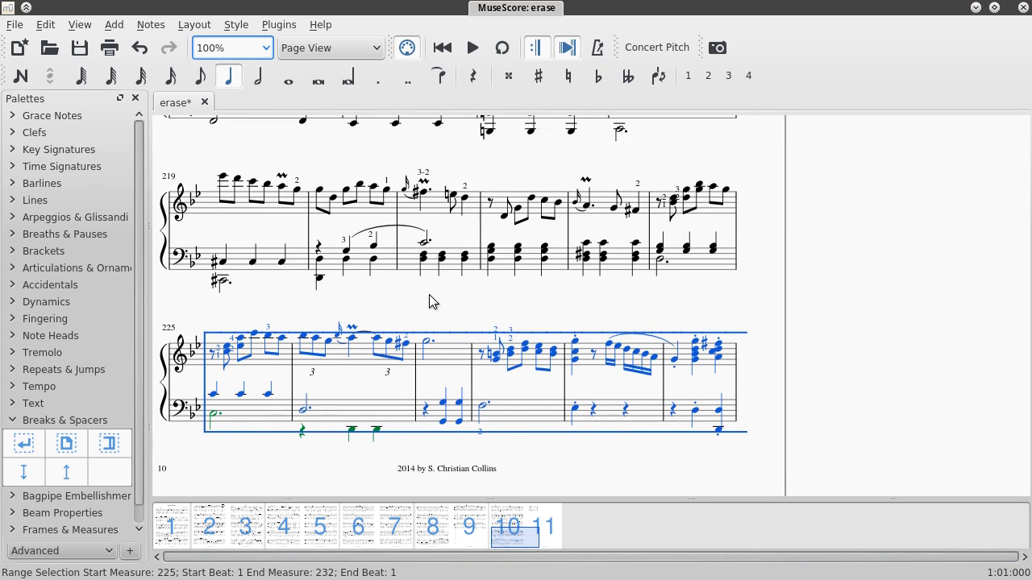
scroll(430, 301, down, 8)
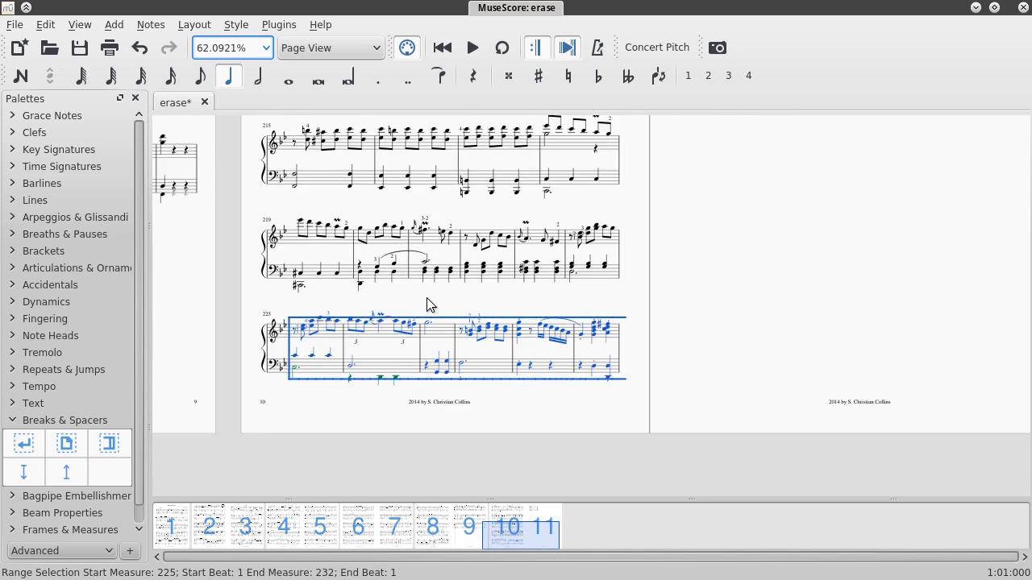
scroll(646, 305, down, 1)
scroll(637, 305, up, 1)
key(Escape)
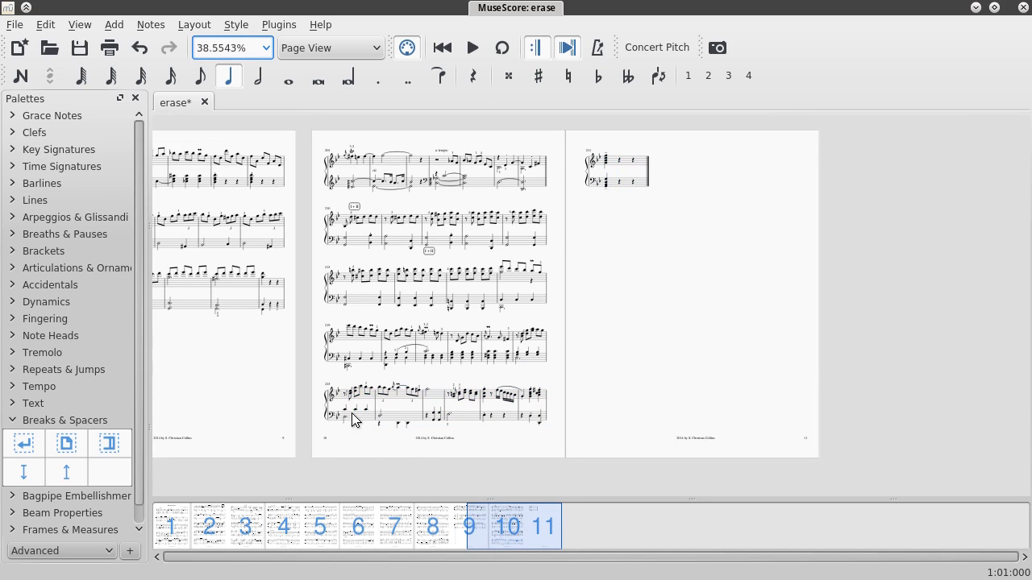
Step: Reselect measure 225 through the final measure with pages 10 and 11 both in view, and clear the selection
click(364, 395)
shift+click(363, 401)
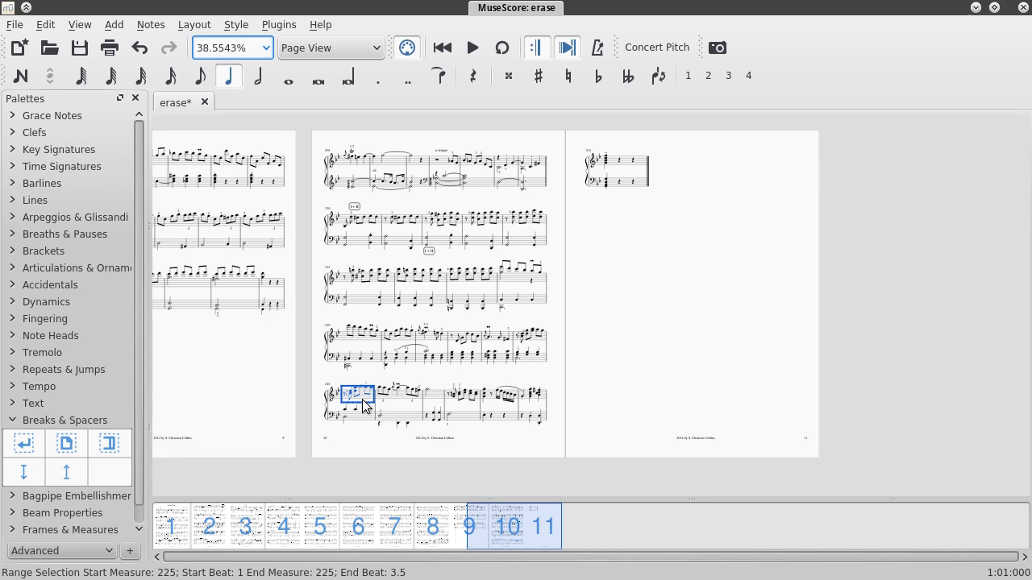
shift+click(626, 187)
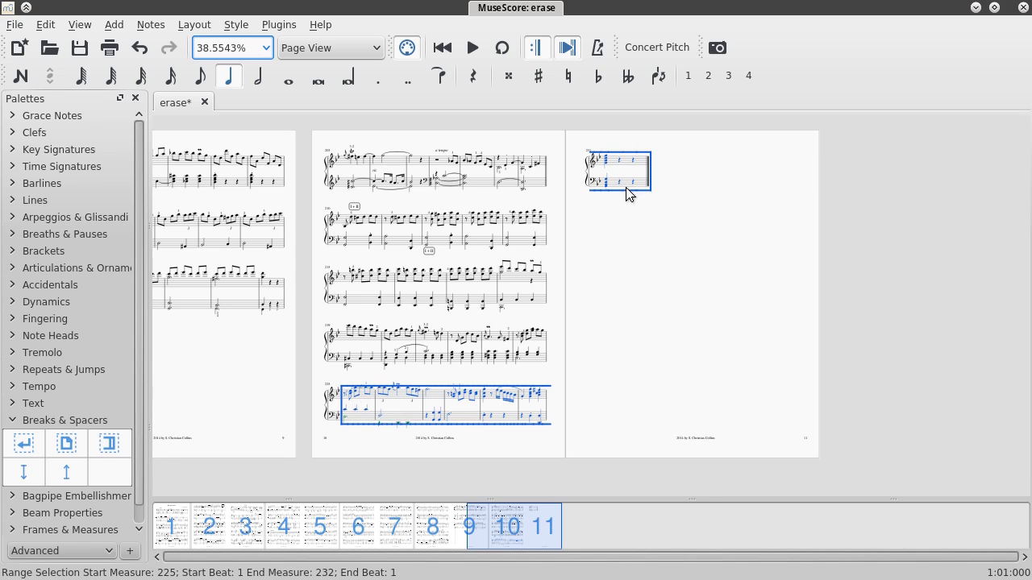
click(610, 299)
Step: Set the zoom to Two Pages, go to page 9 and delete the staff spacer below measure 198
click(265, 50)
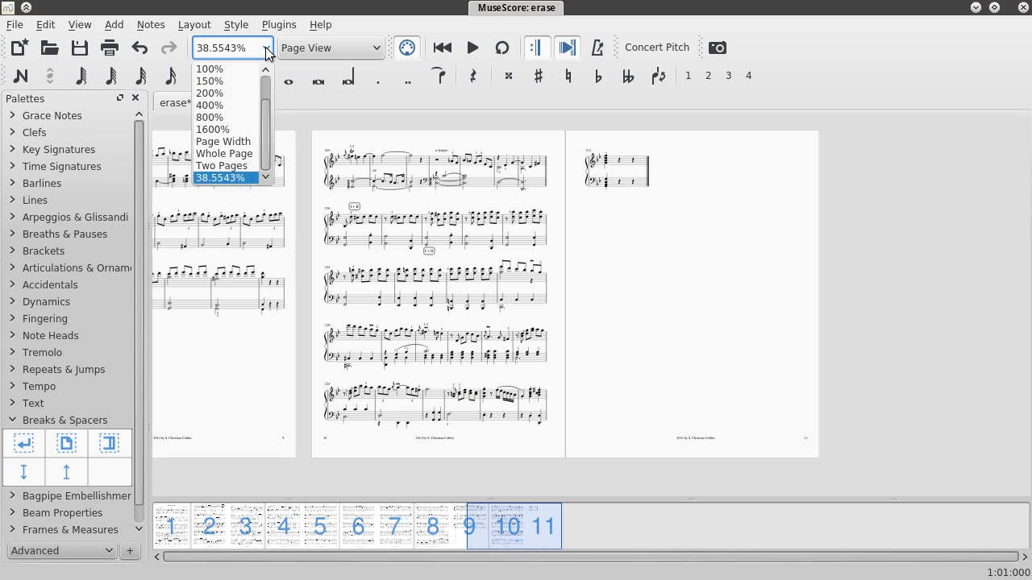
click(224, 166)
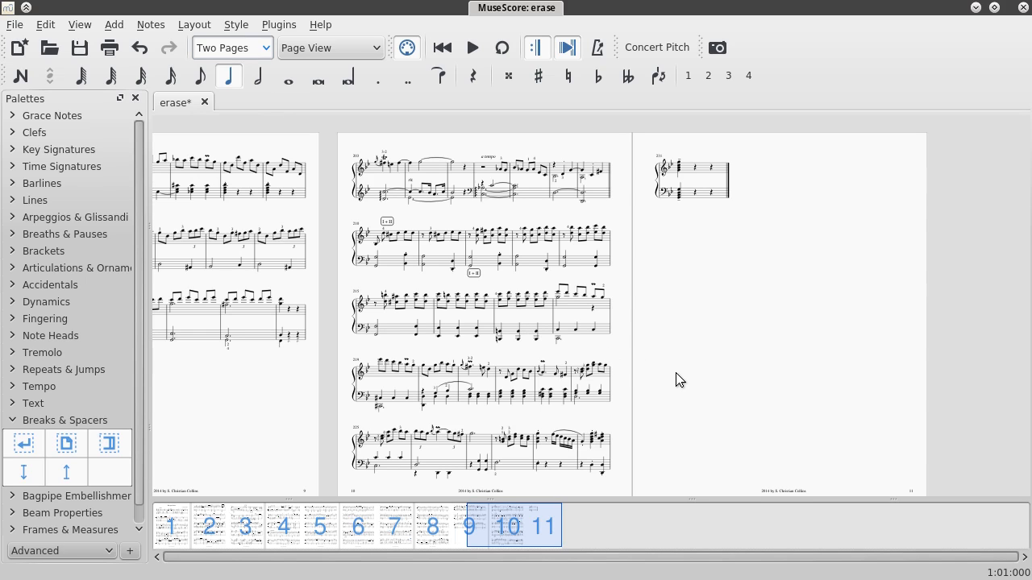
click(483, 524)
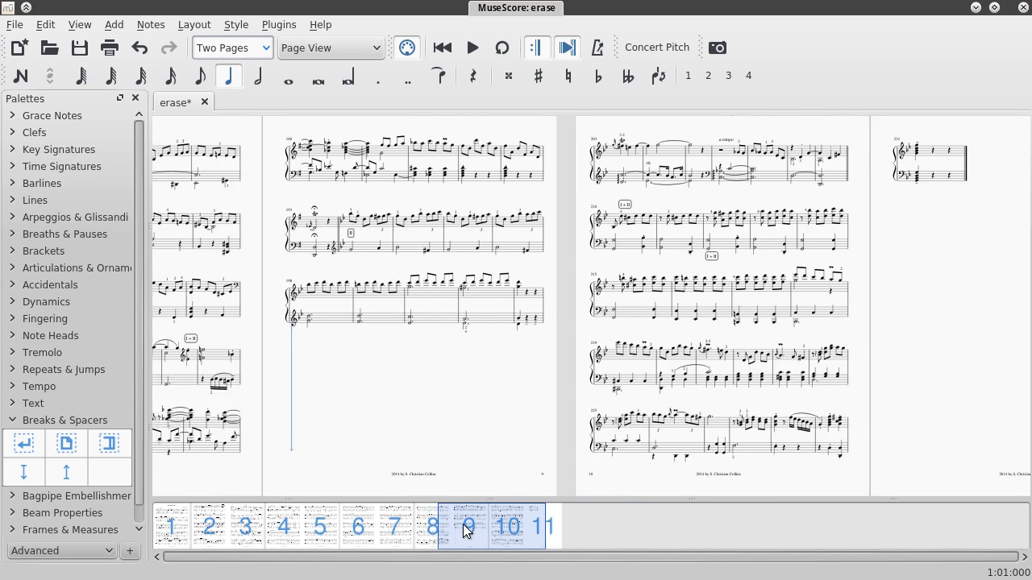
key(Delete)
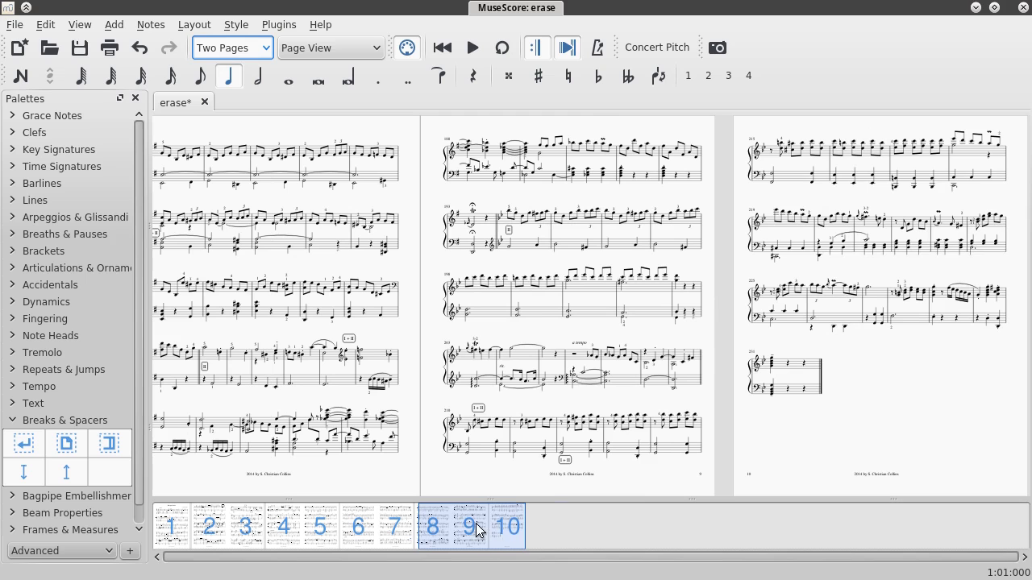
Step: Restore the zoom to 100% and hide the Navigator
scroll(907, 374, up, 1)
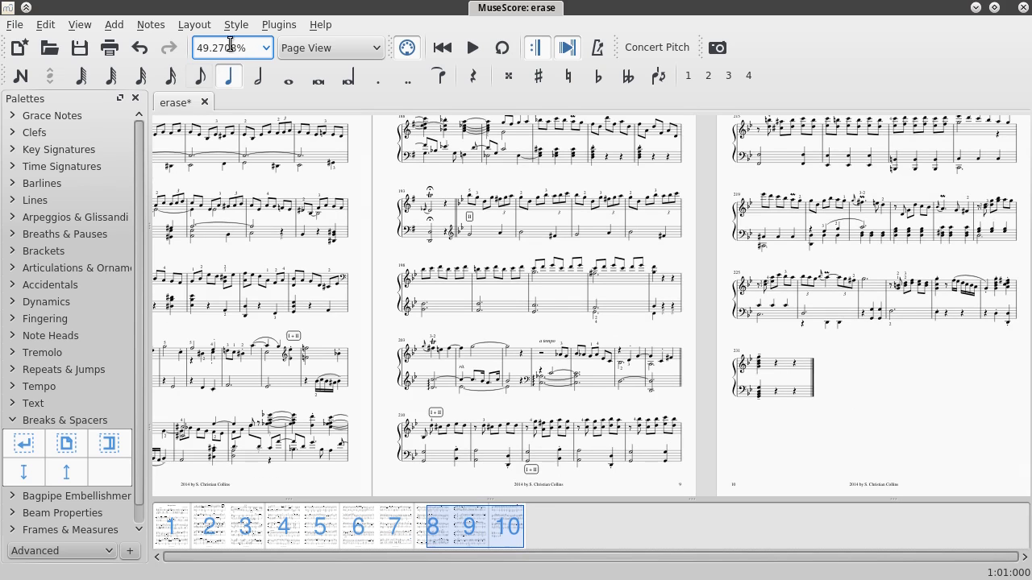
click(266, 48)
click(214, 68)
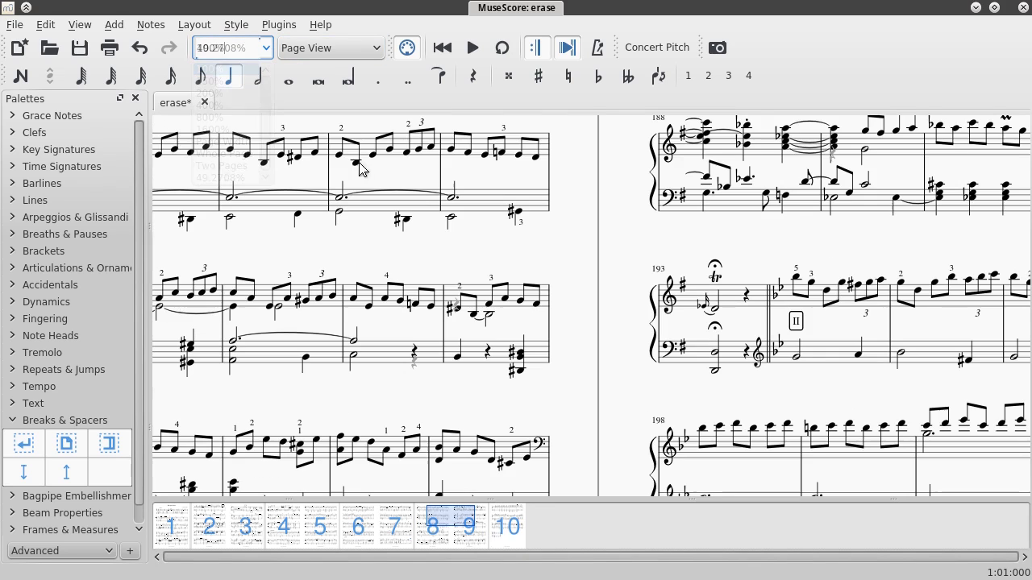
scroll(783, 392, down, 5)
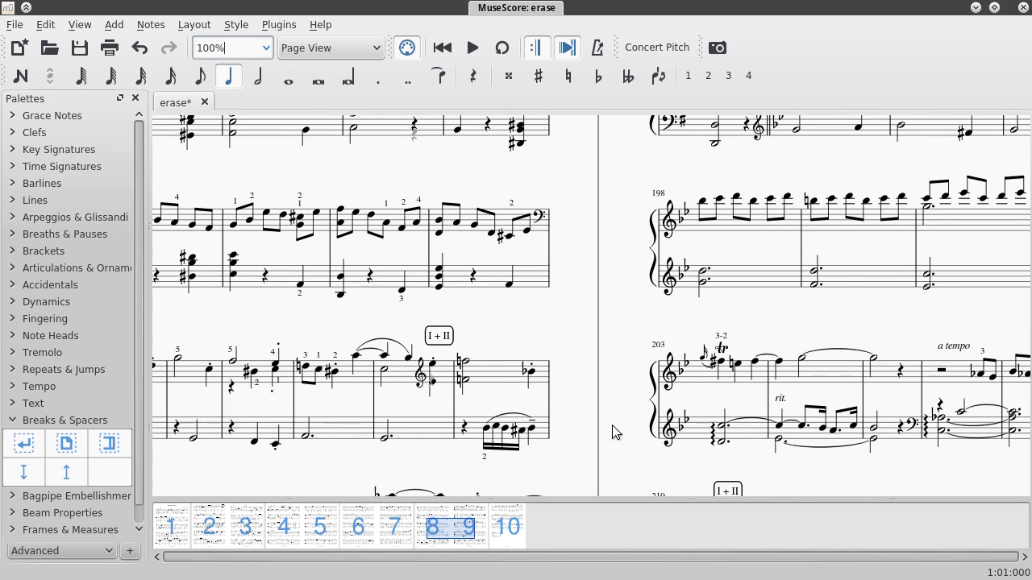
click(81, 25)
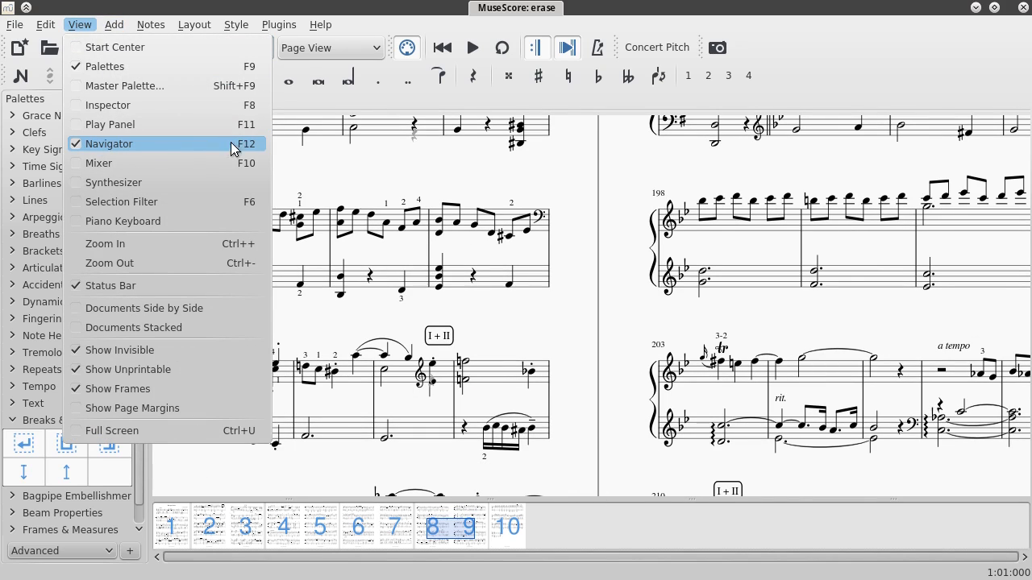
click(161, 145)
Step: Select measure 225 through the final measure on both staves of page 10
scroll(682, 377, right, 4)
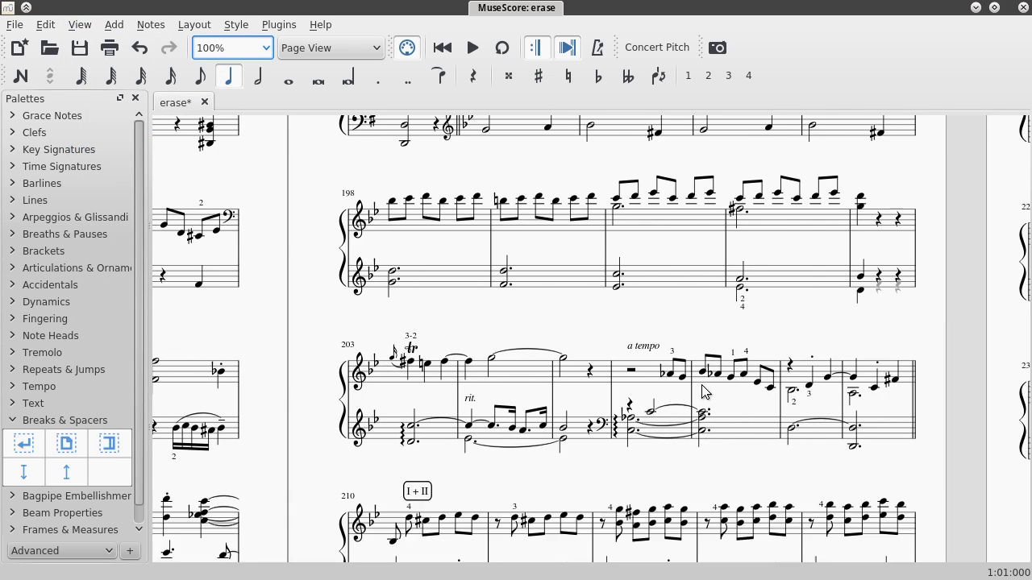
scroll(702, 393, right, 3)
scroll(700, 396, right, 6)
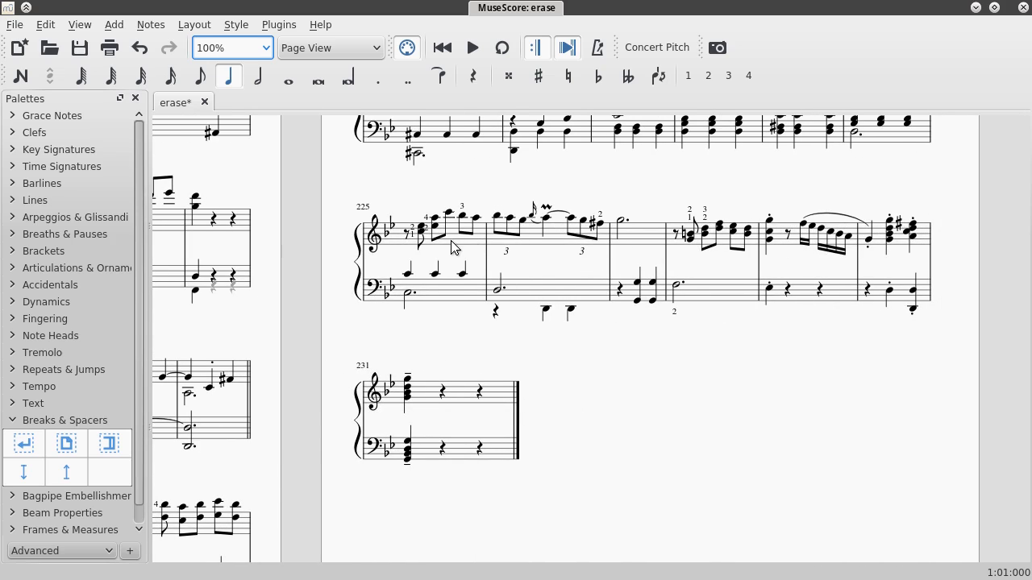
click(450, 242)
shift+click(495, 459)
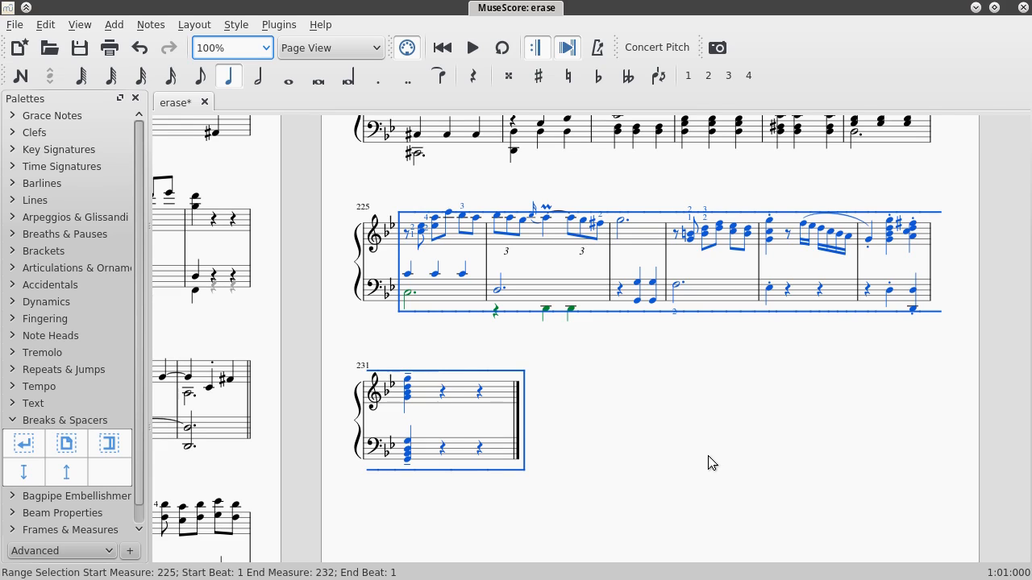
Step: Try reducing the layout stretch of the selected measures to pull the final measure onto the preceding system, and undo it
key(shift+bracketleft)
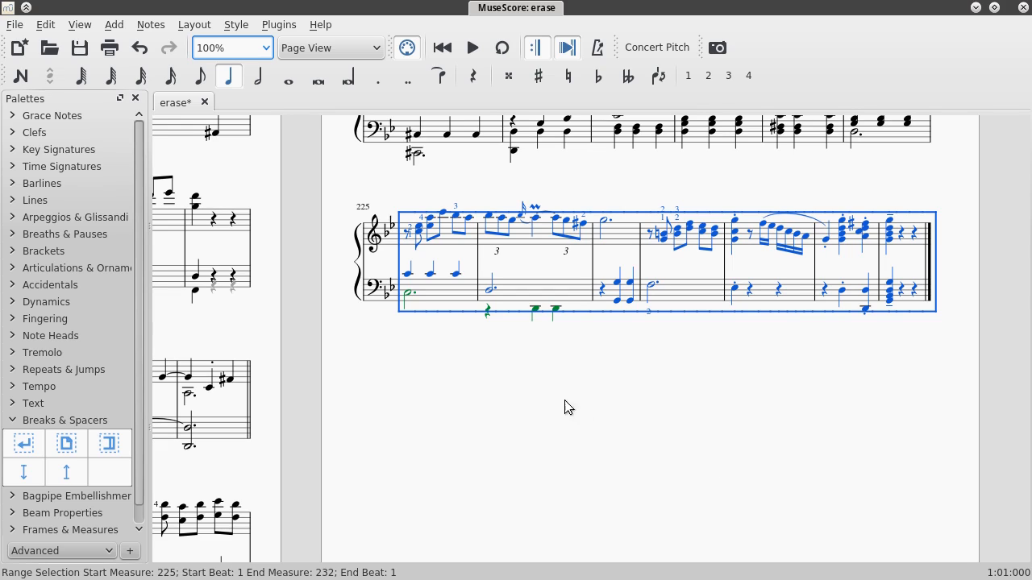
key(Escape)
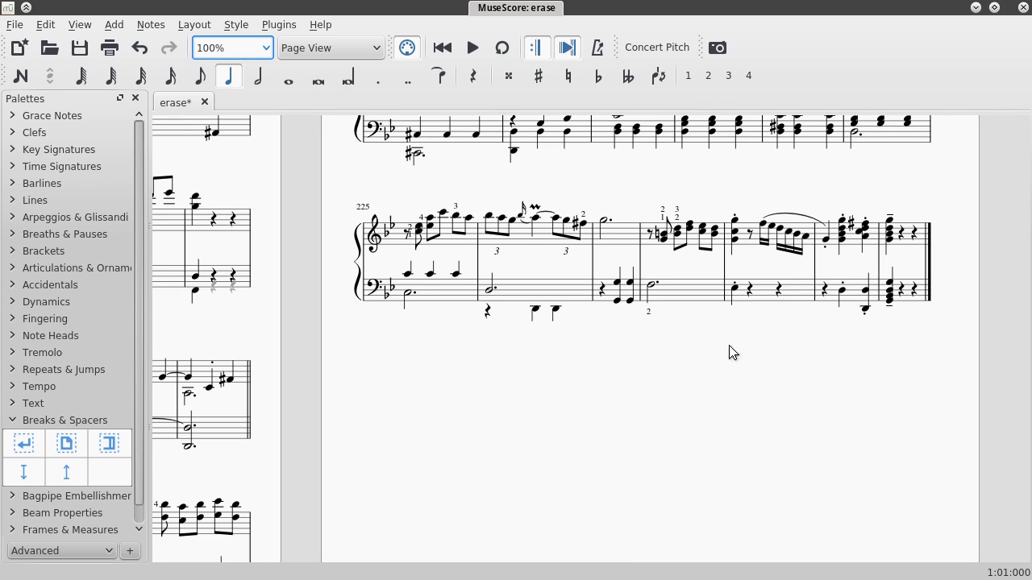
scroll(741, 368, up, 3)
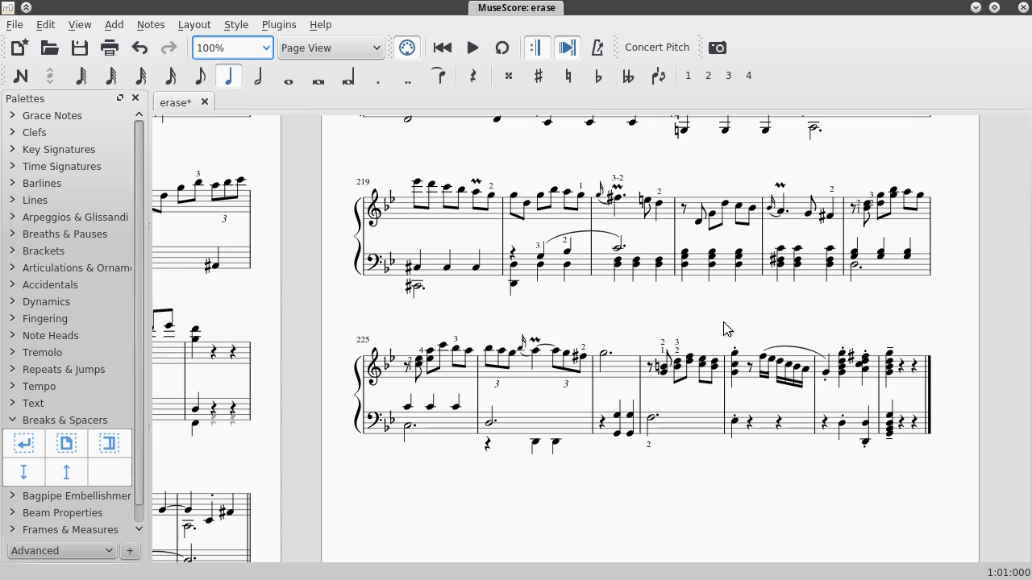
key(ctrl+z)
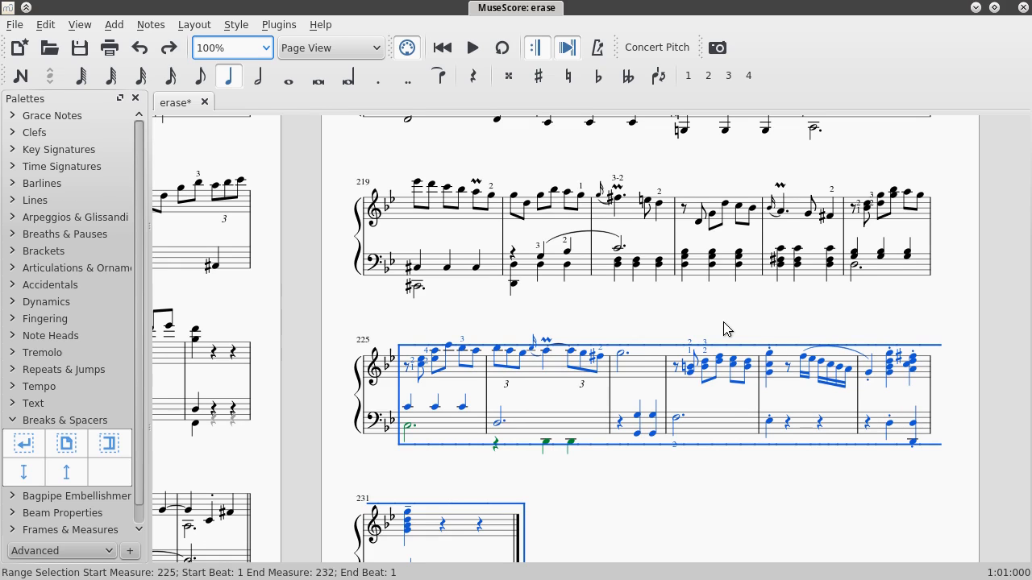
Step: Clear the selection of measure 225 through the final measure on page 10
click(699, 488)
scroll(683, 316, down, 3)
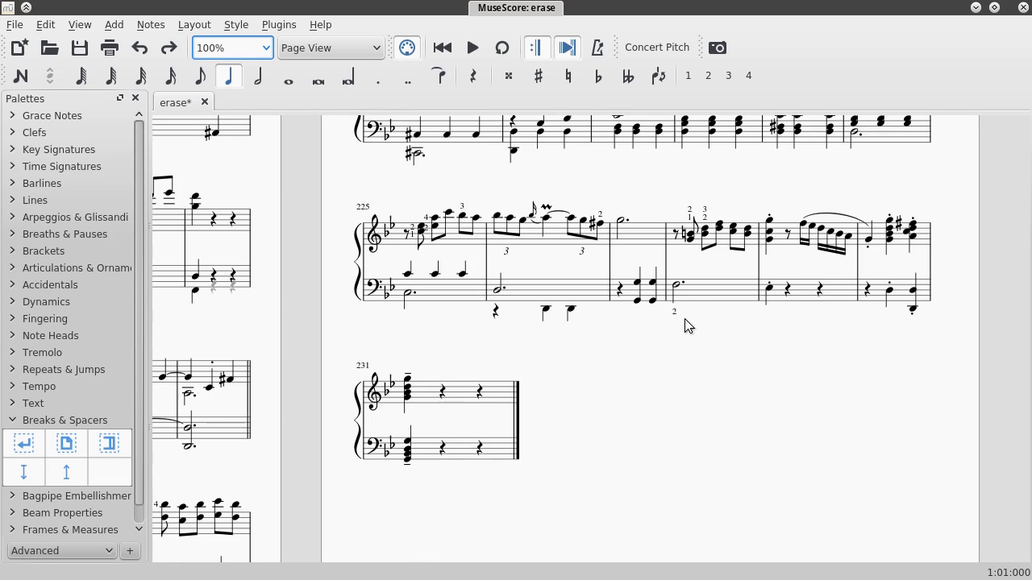
click(499, 454)
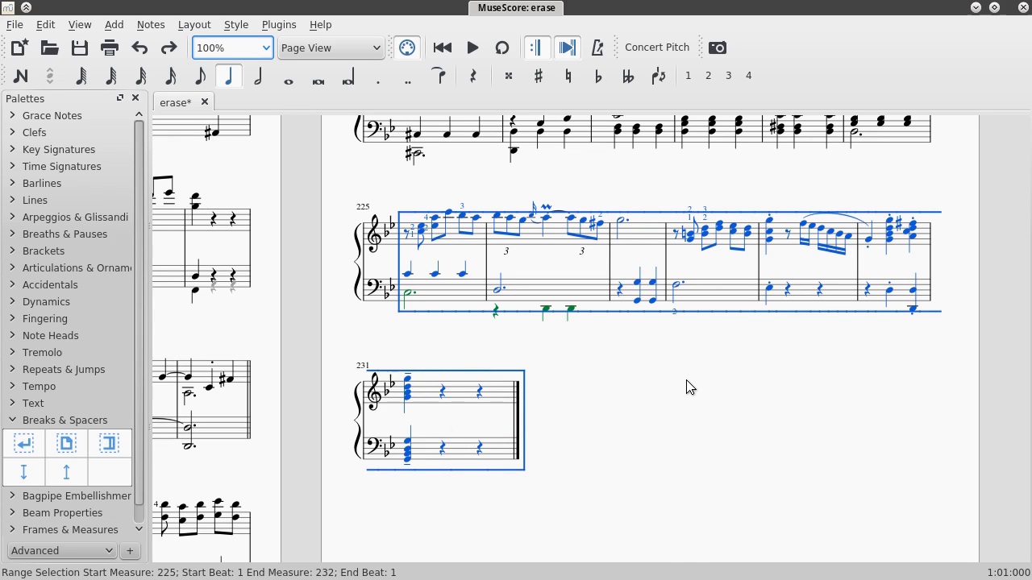
key(Escape)
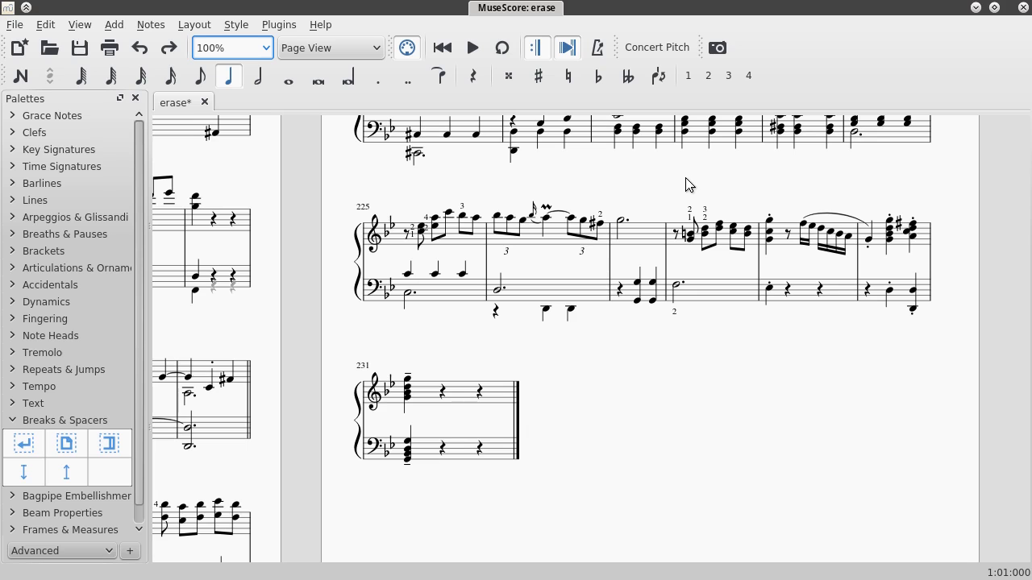
Step: Examine the measure spacing of the systems on pages 9 and 10, from measure 198 to the final measure
scroll(689, 193, up, 2)
scroll(695, 211, down, 2)
scroll(695, 211, up, 7)
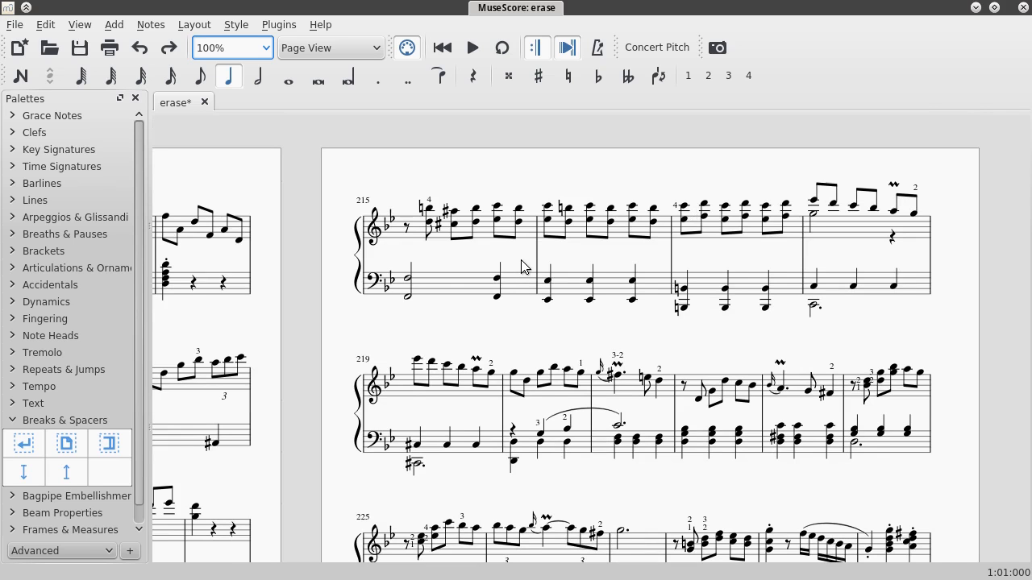
scroll(521, 266, down, 6)
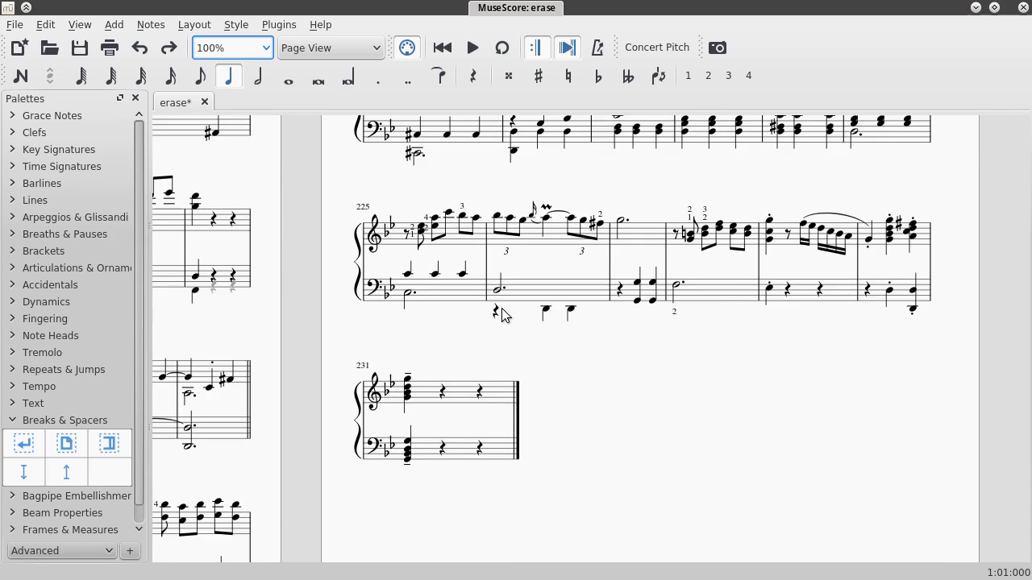
scroll(502, 314, left, 10)
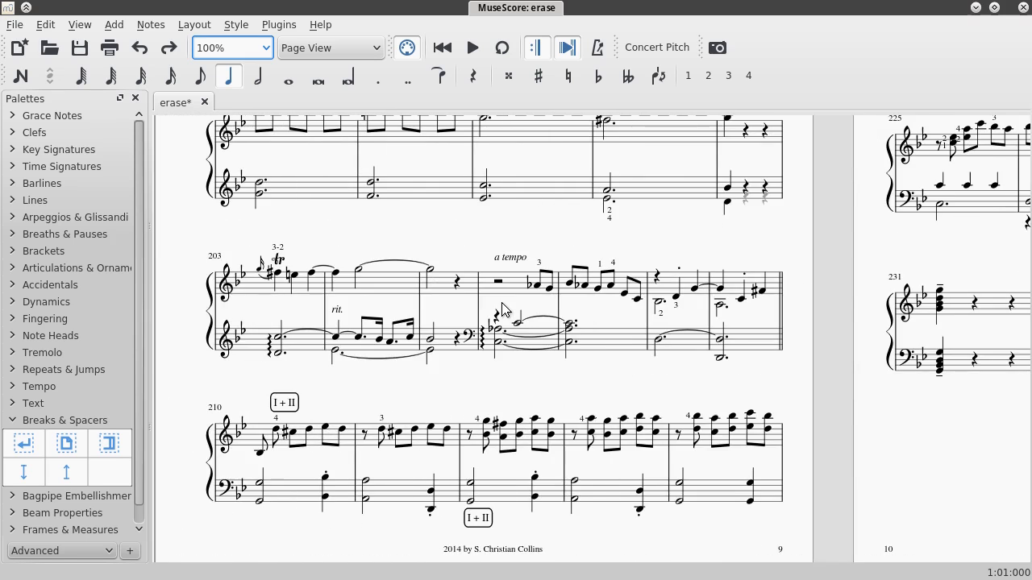
scroll(501, 302, right, 9)
scroll(501, 304, left, 7)
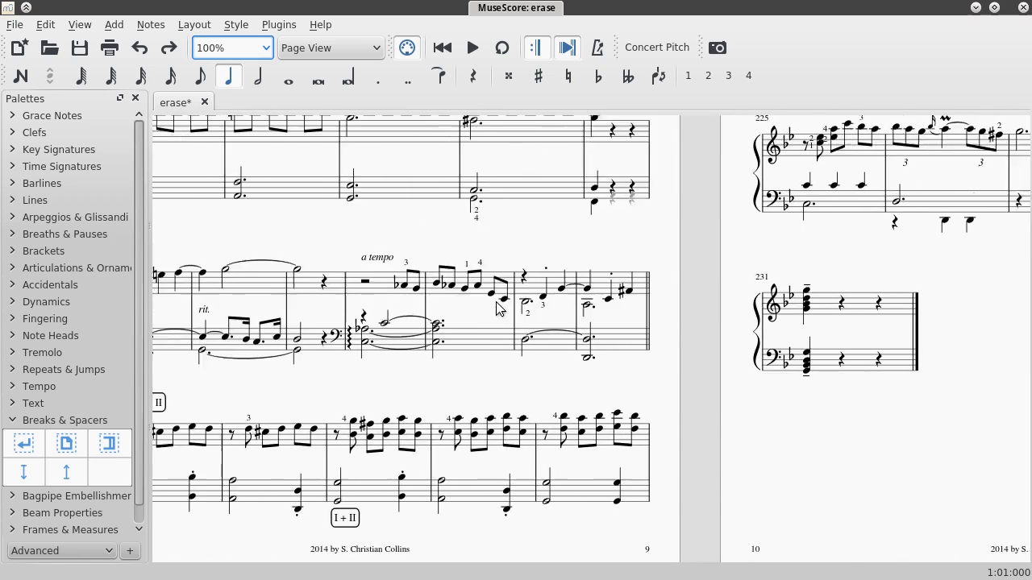
scroll(497, 309, left, 3)
scroll(494, 311, up, 2)
scroll(495, 309, up, 1)
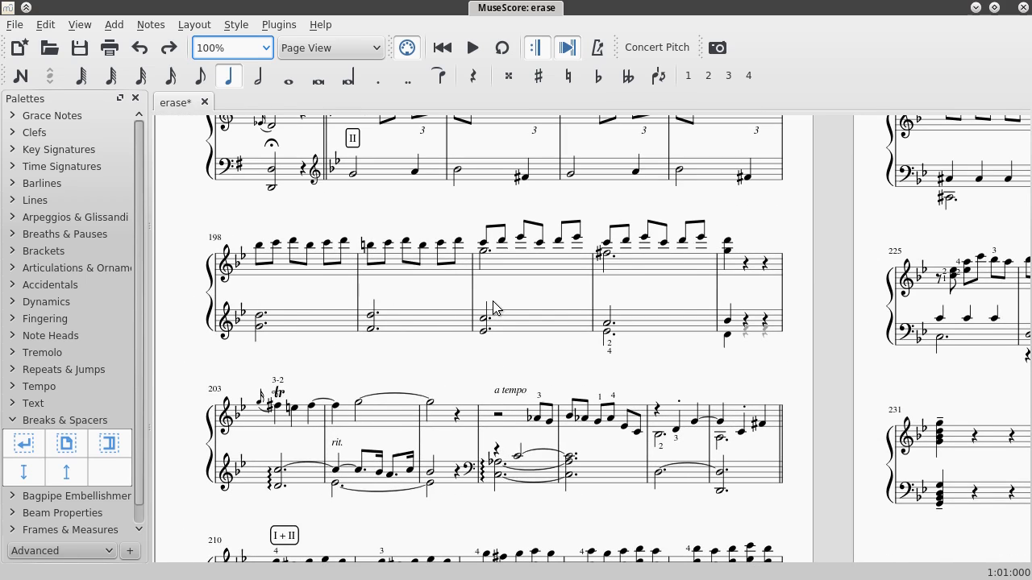
scroll(532, 300, left, 1)
scroll(553, 299, right, 12)
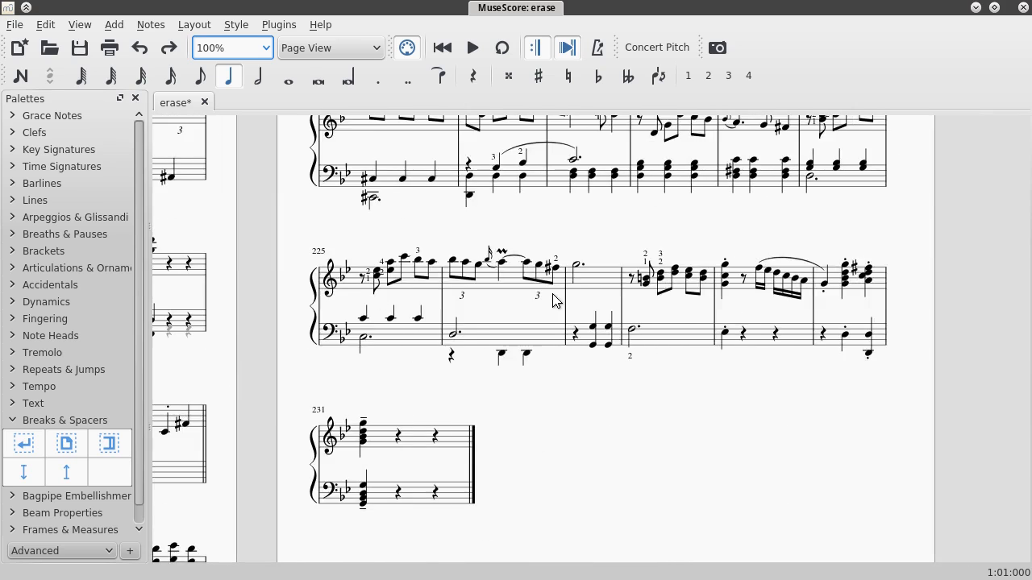
Step: Decrease the layout stretch of measures 215 through 219 on both staves of page 10, and clear the selection
scroll(553, 296, up, 6)
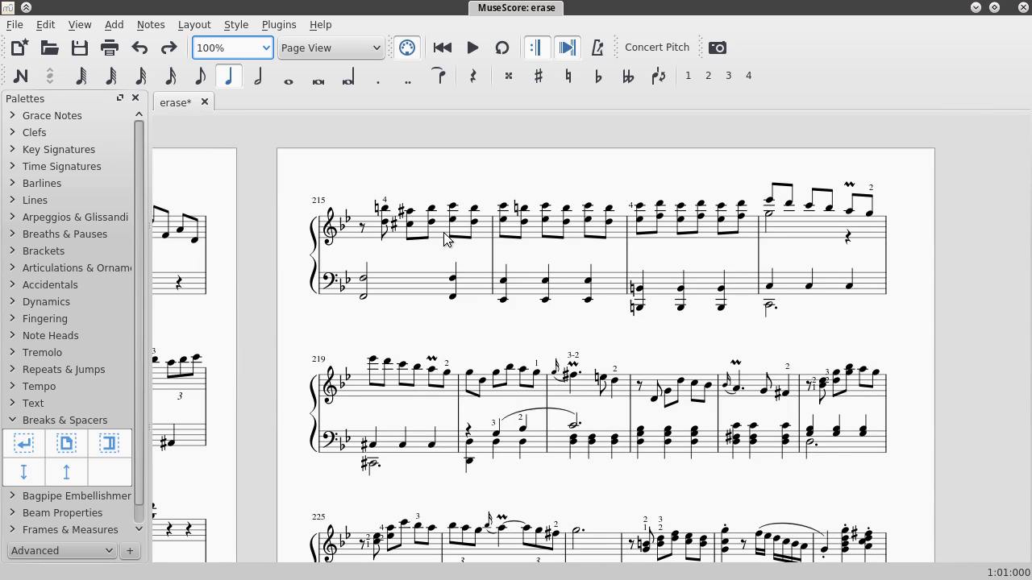
click(446, 239)
scroll(564, 249, down, 1)
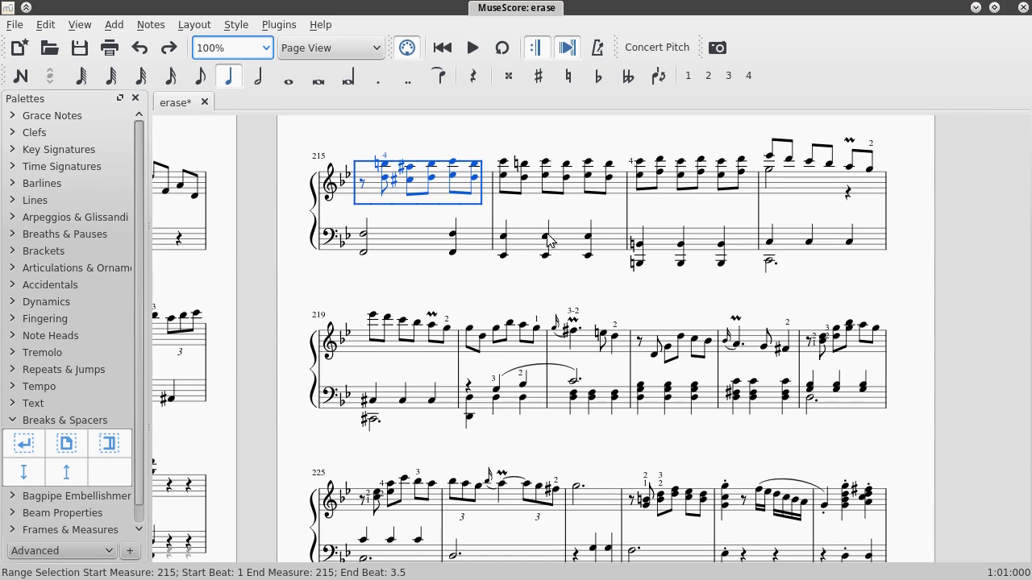
shift+click(425, 403)
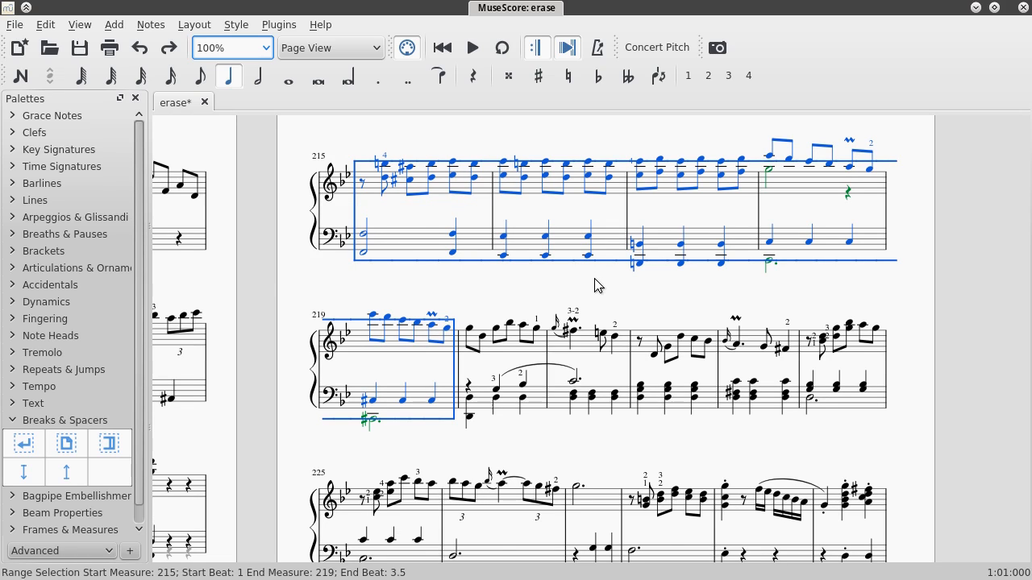
key(braceleft)
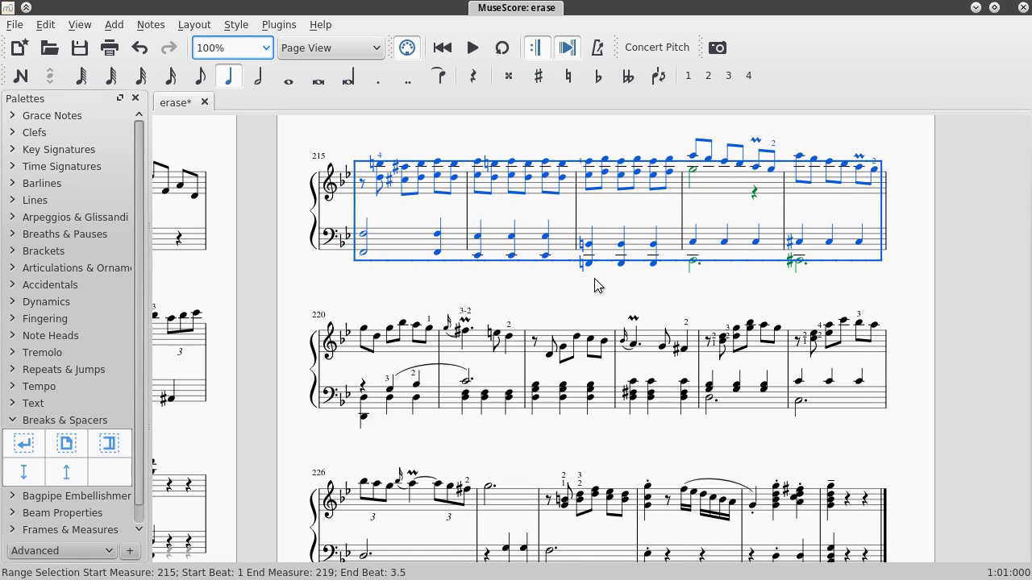
click(573, 286)
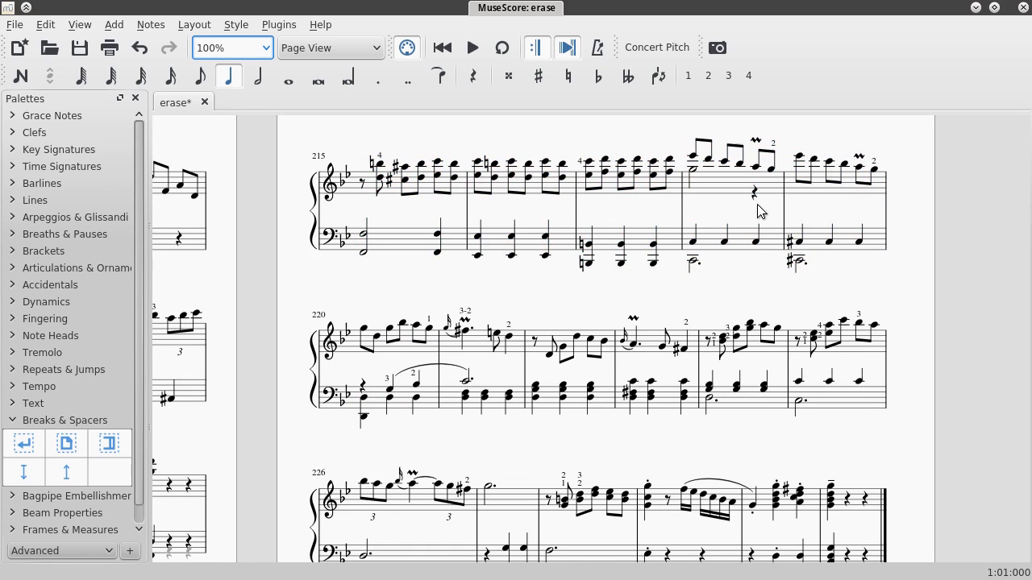
Step: Check how the measures are distributed over the systems of page 10, including the last system
scroll(642, 258, down, 3)
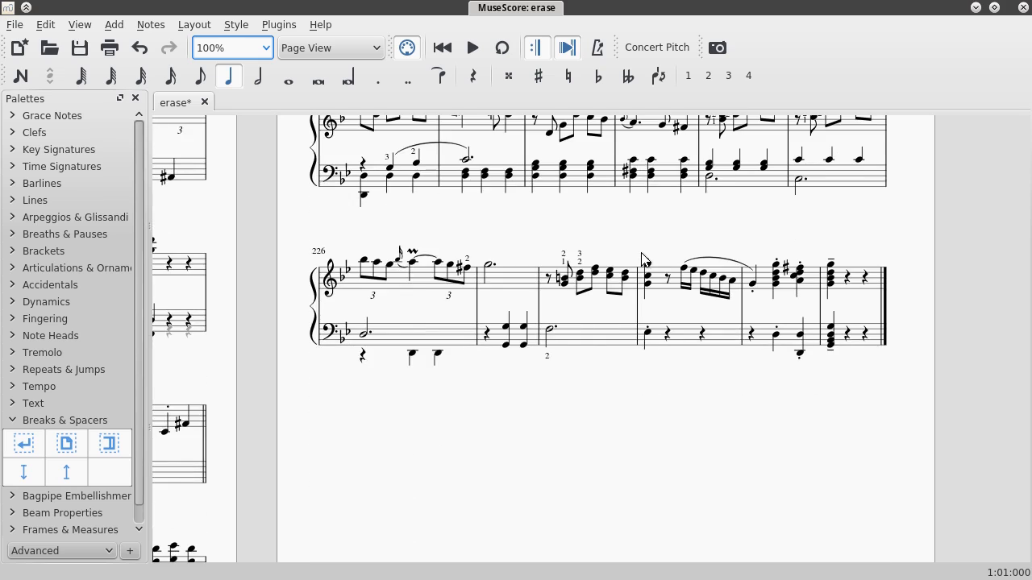
scroll(643, 257, up, 2)
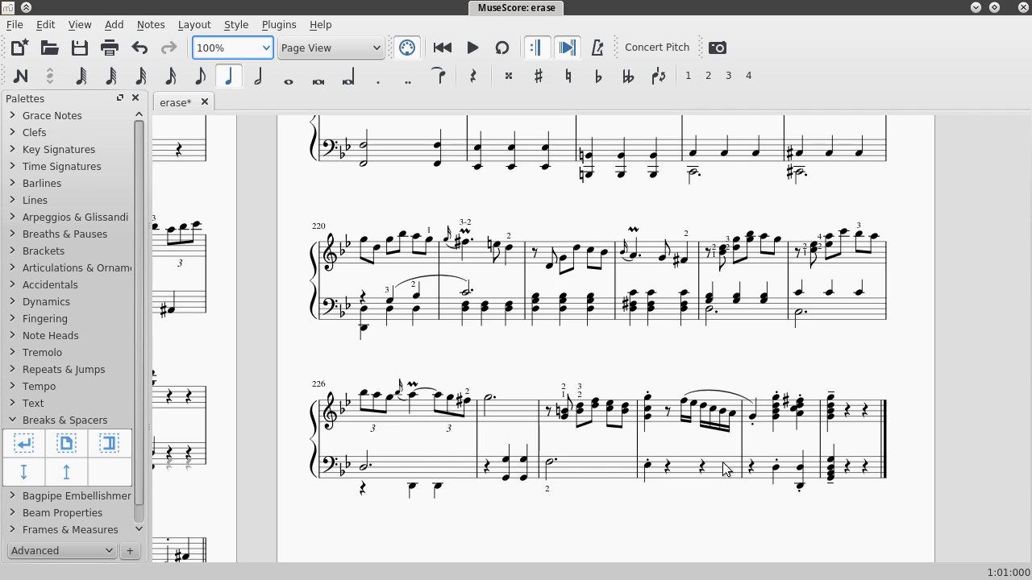
scroll(720, 472, up, 3)
scroll(720, 471, down, 1)
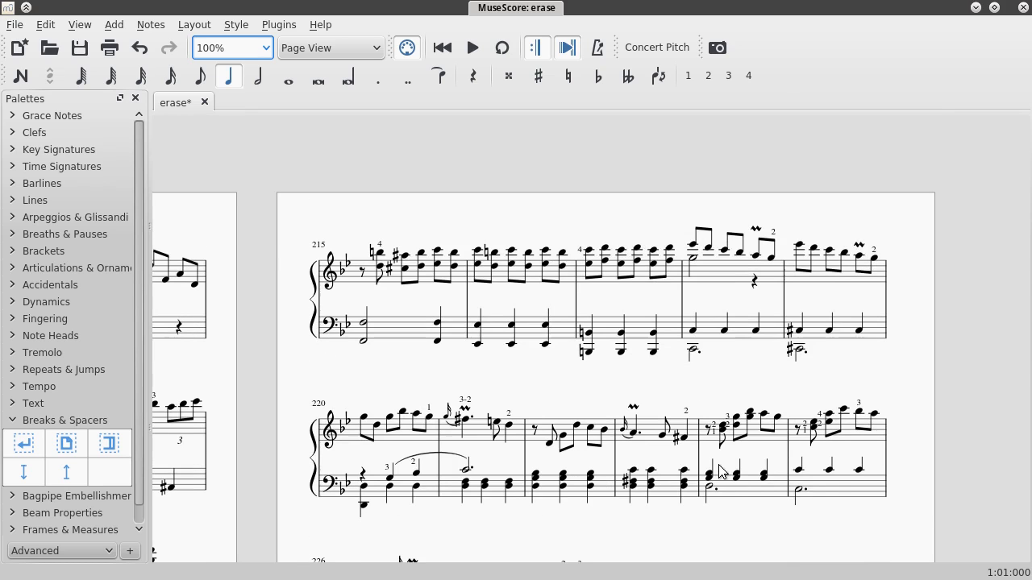
scroll(720, 472, down, 3)
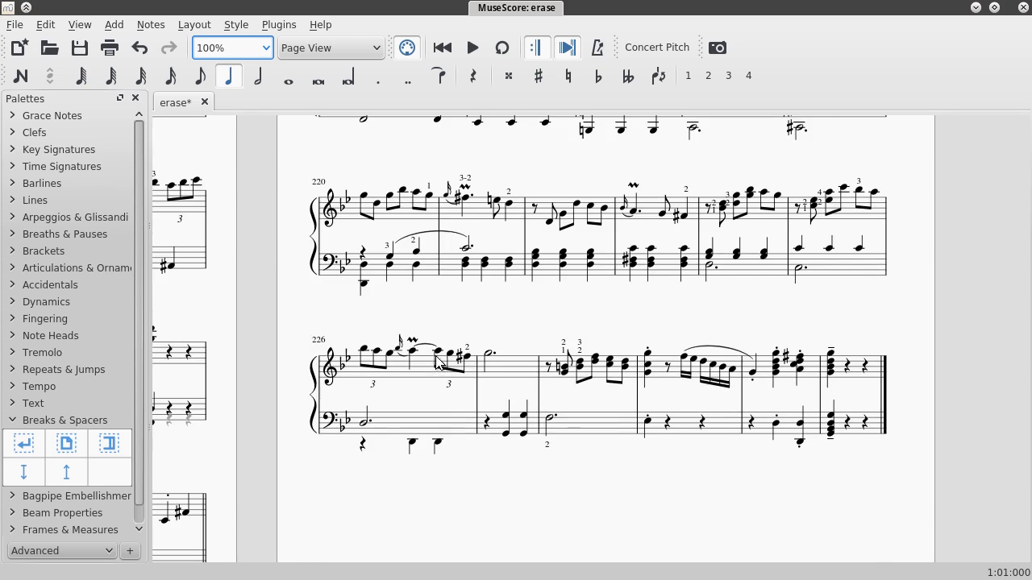
scroll(653, 464, up, 2)
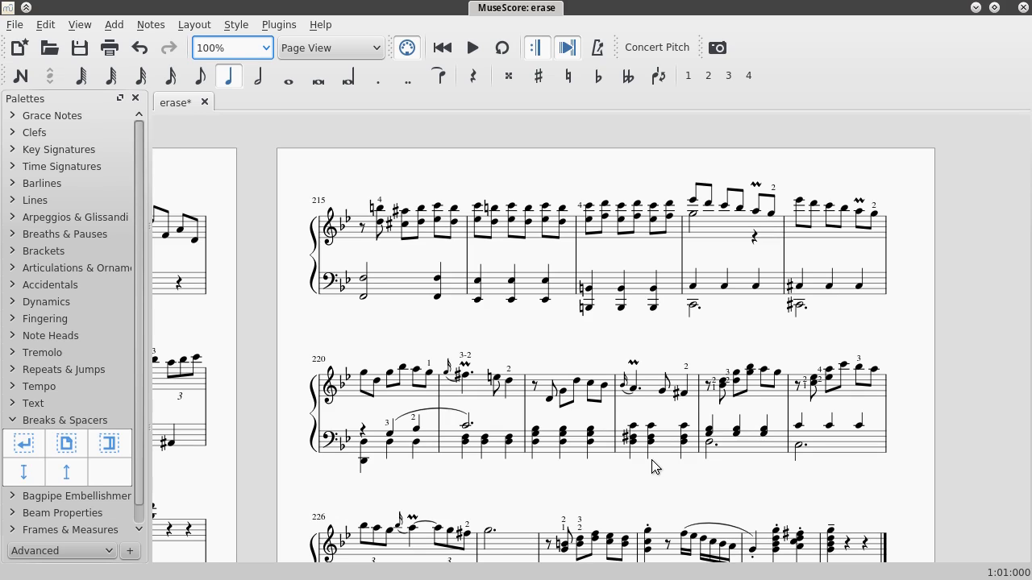
Step: Select measures 215 through 219 on both staves, undo and redo the stretch reduction, and deselect them
click(429, 236)
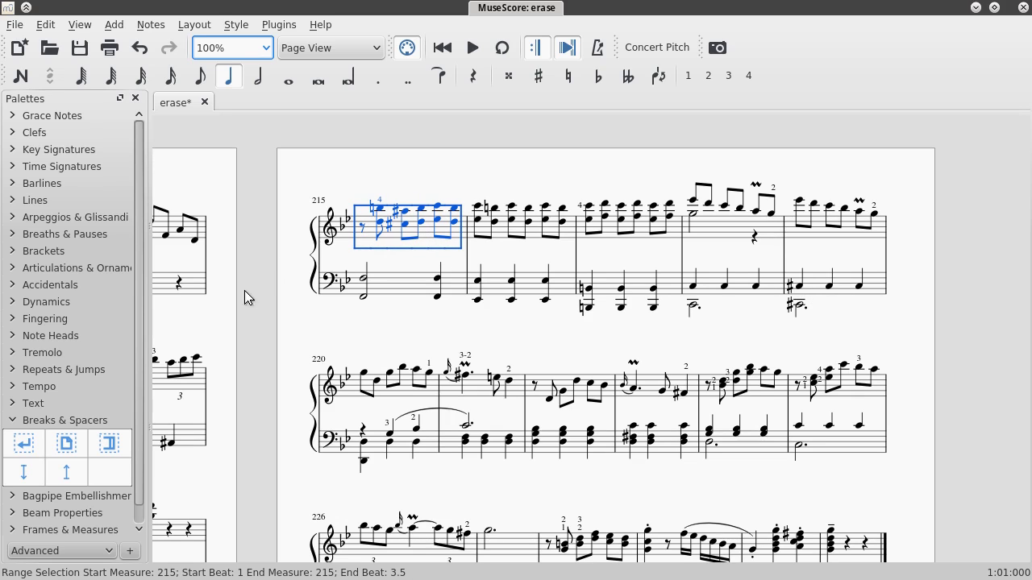
shift+click(848, 288)
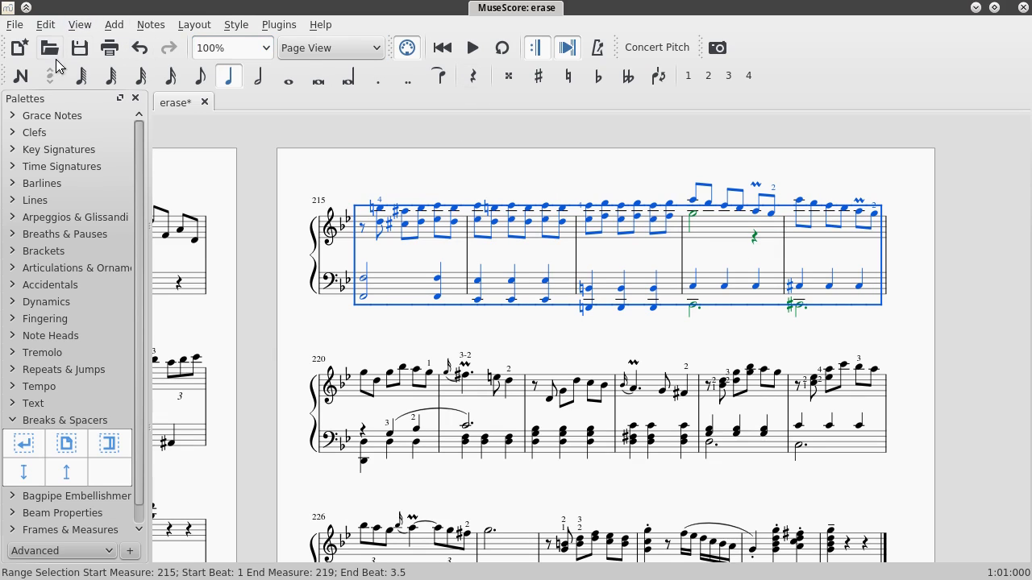
click(44, 25)
click(50, 47)
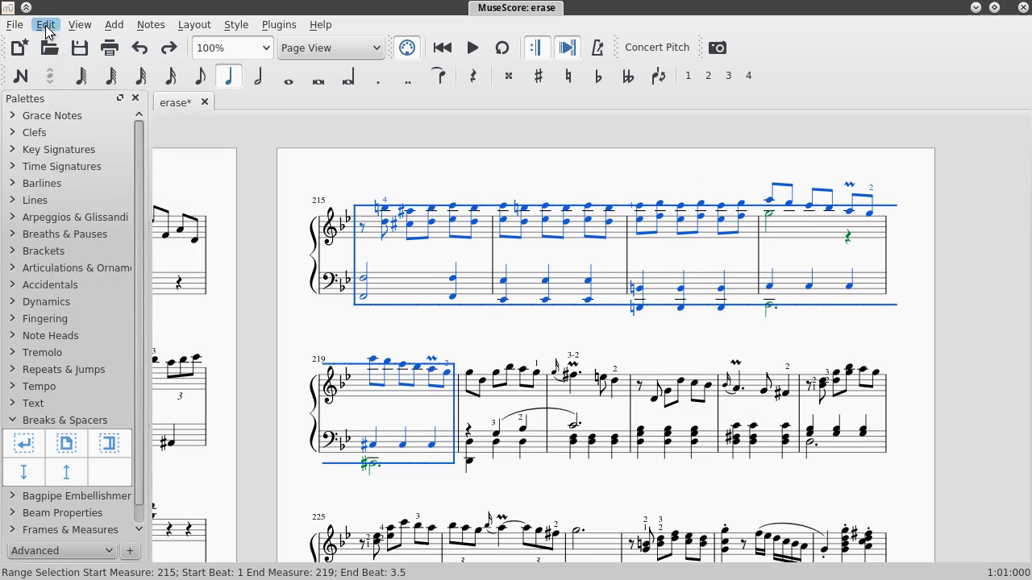
click(44, 24)
click(58, 64)
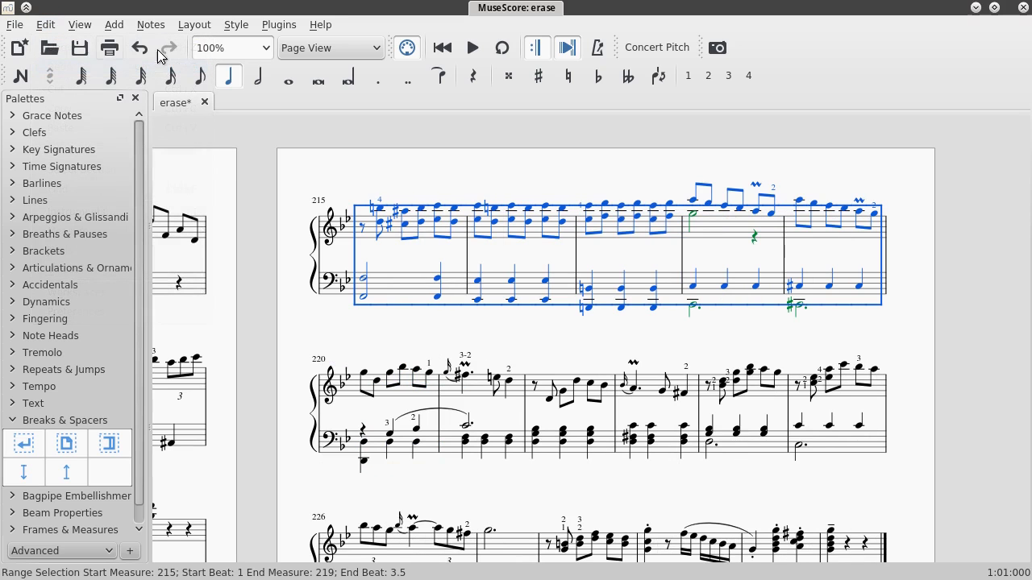
click(453, 171)
drag(403, 176, 434, 198)
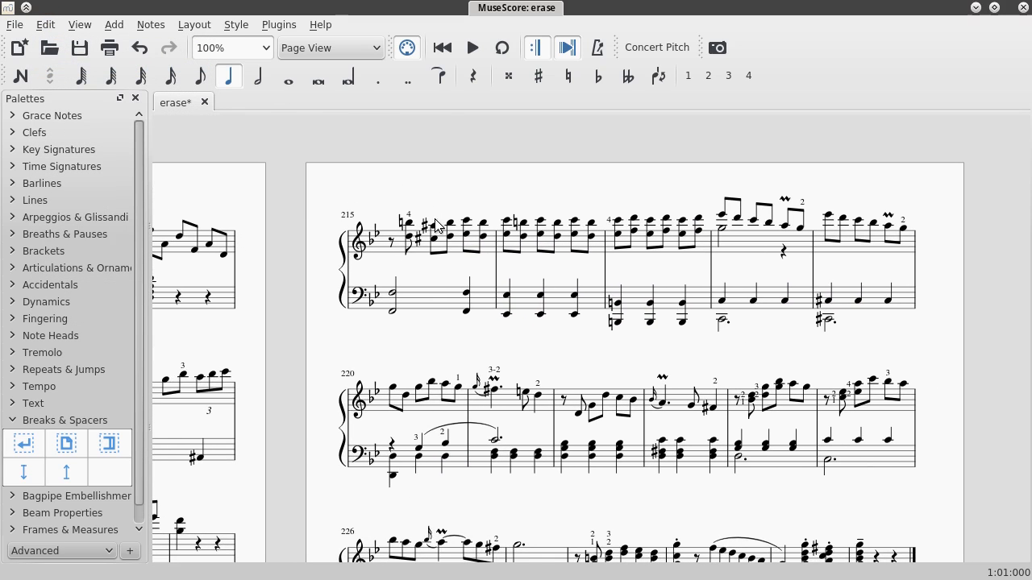
Step: Reset the layout stretch of measures 215 through 219 on both staves, and clear the selection
click(422, 252)
shift+click(846, 305)
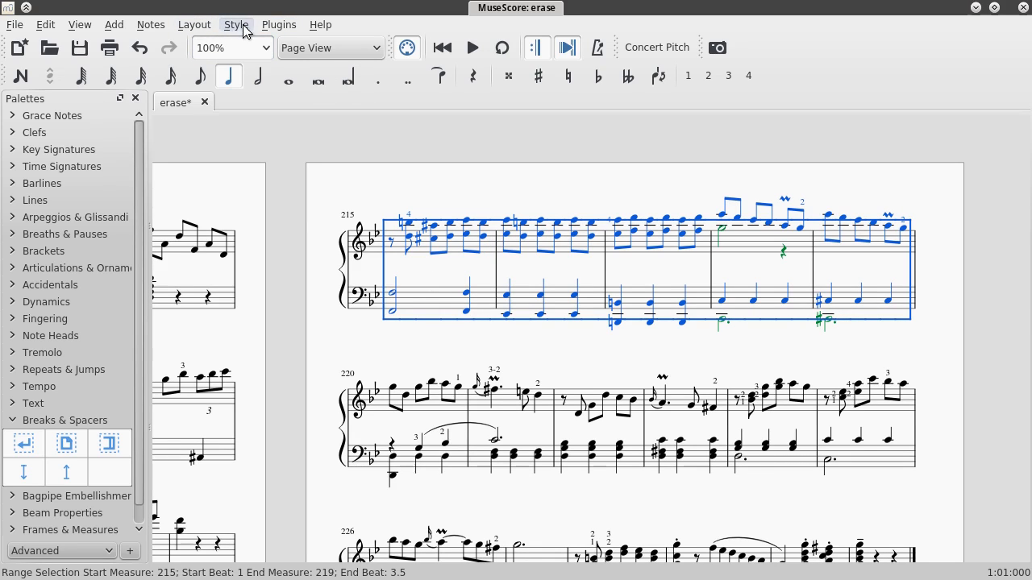
click(201, 27)
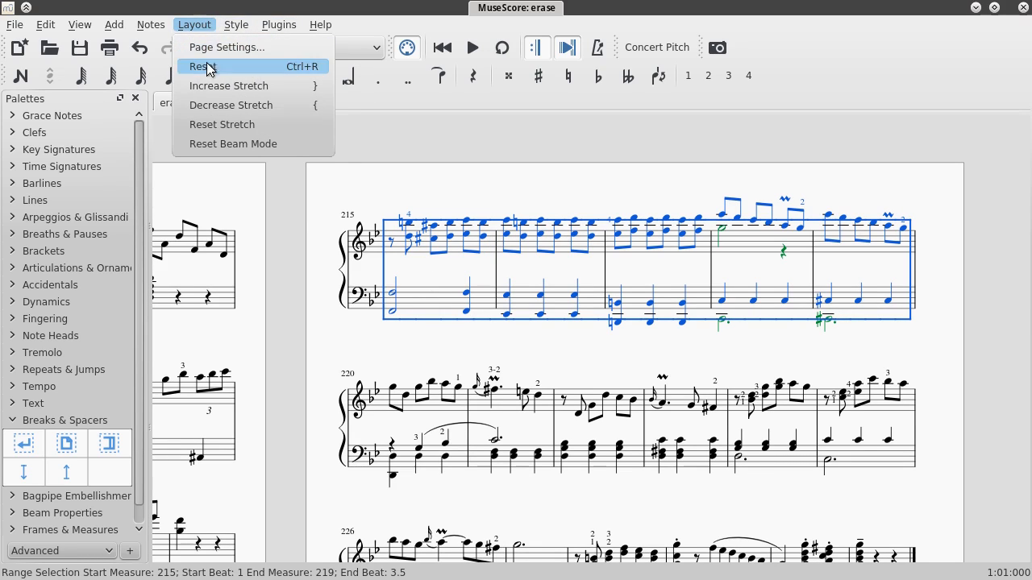
click(226, 124)
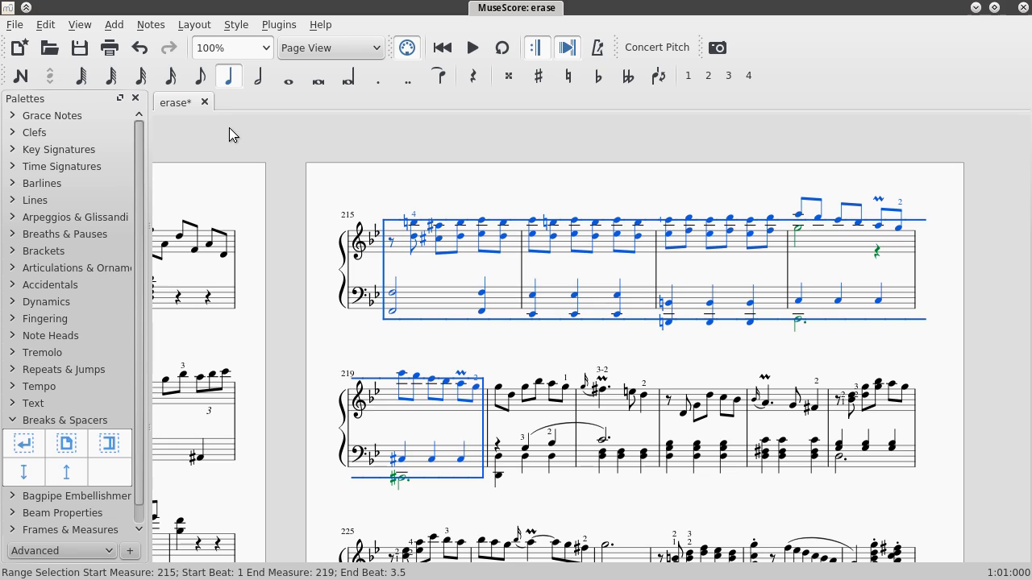
click(721, 362)
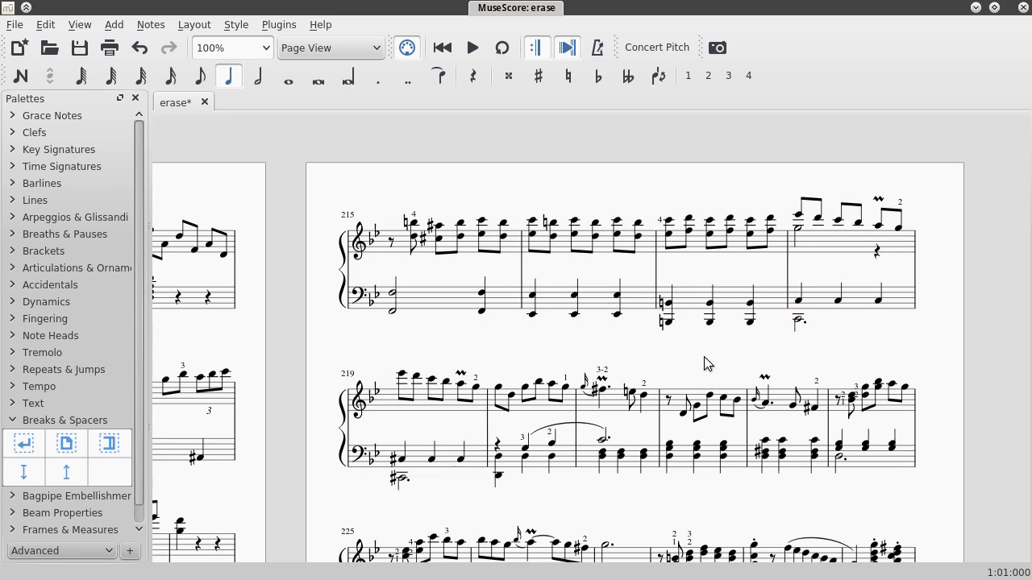
click(236, 25)
mouse_move(197, 26)
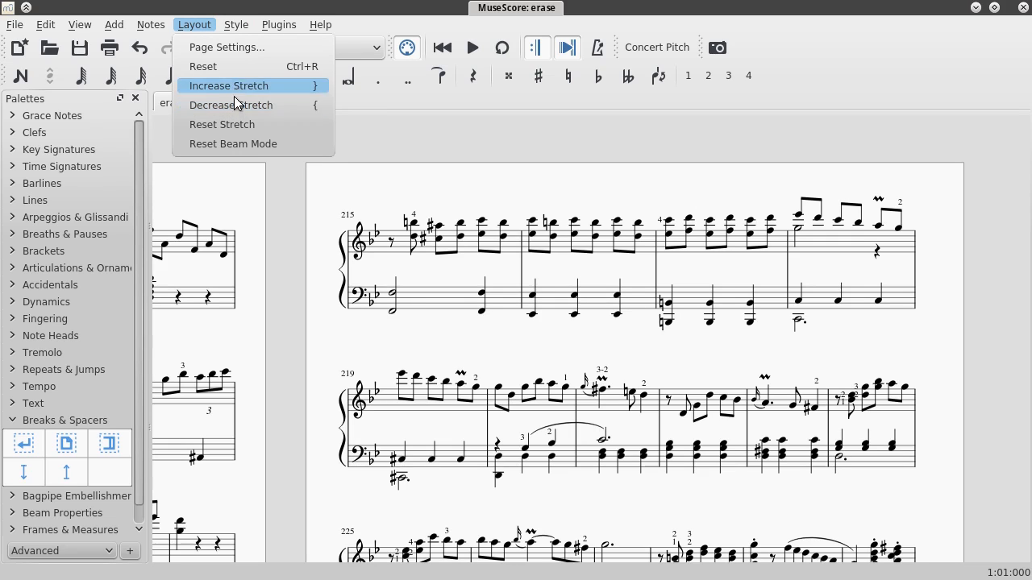
click(202, 23)
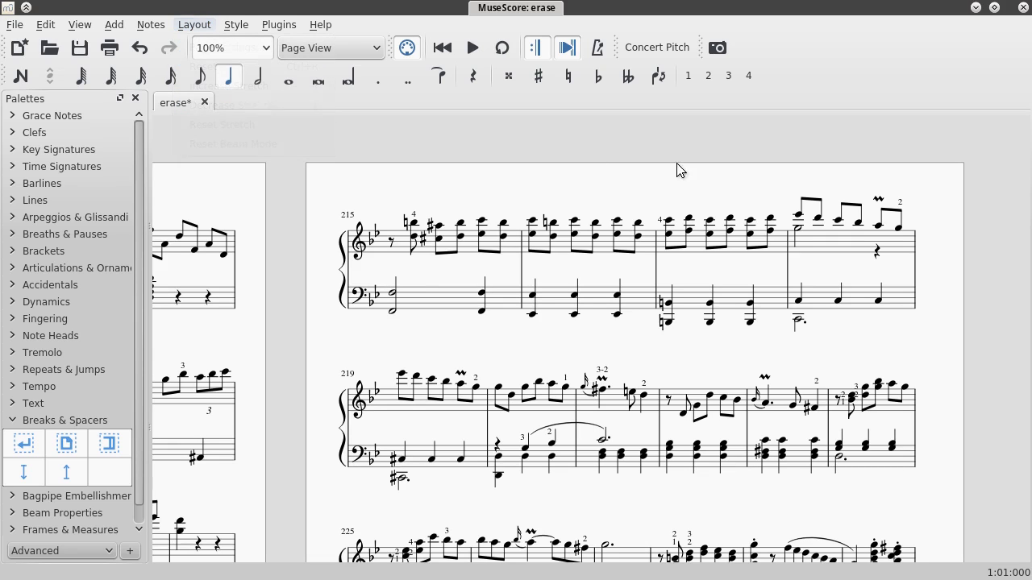
Step: Review the measure layout of page 10 from measure 215 to the final measure
scroll(959, 274, down, 5)
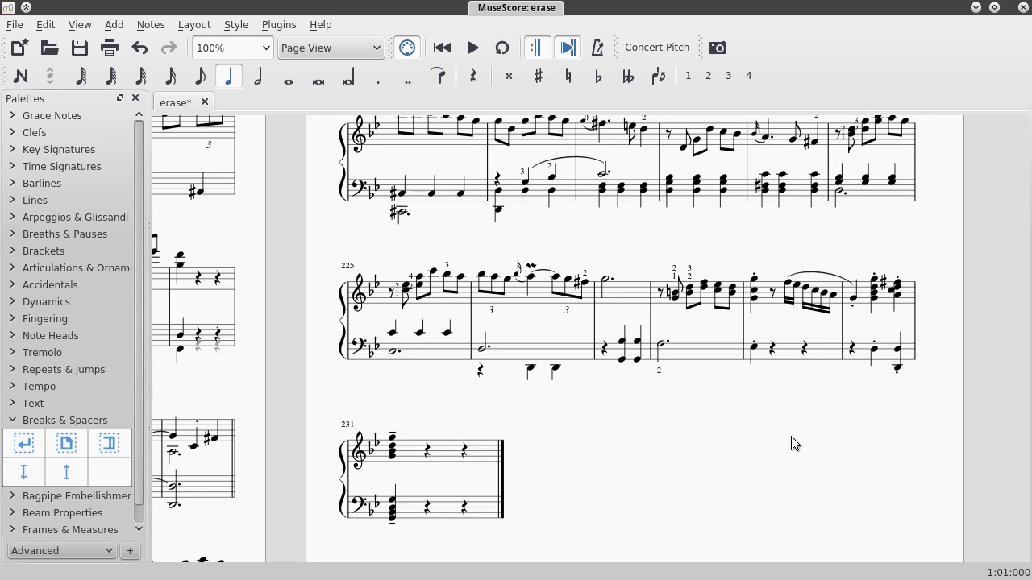
scroll(790, 442, down, 3)
scroll(548, 444, up, 2)
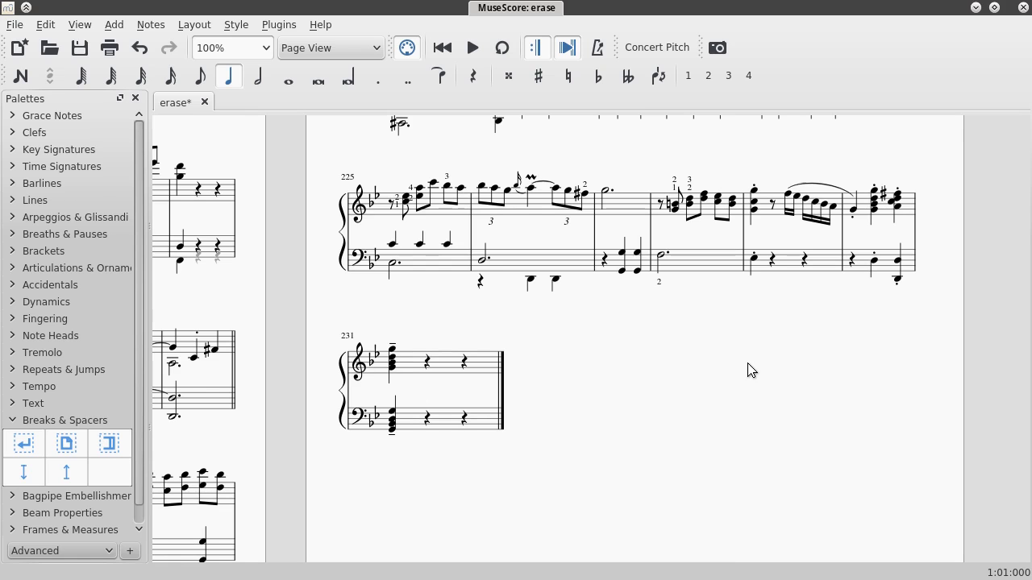
scroll(735, 371, right, 1)
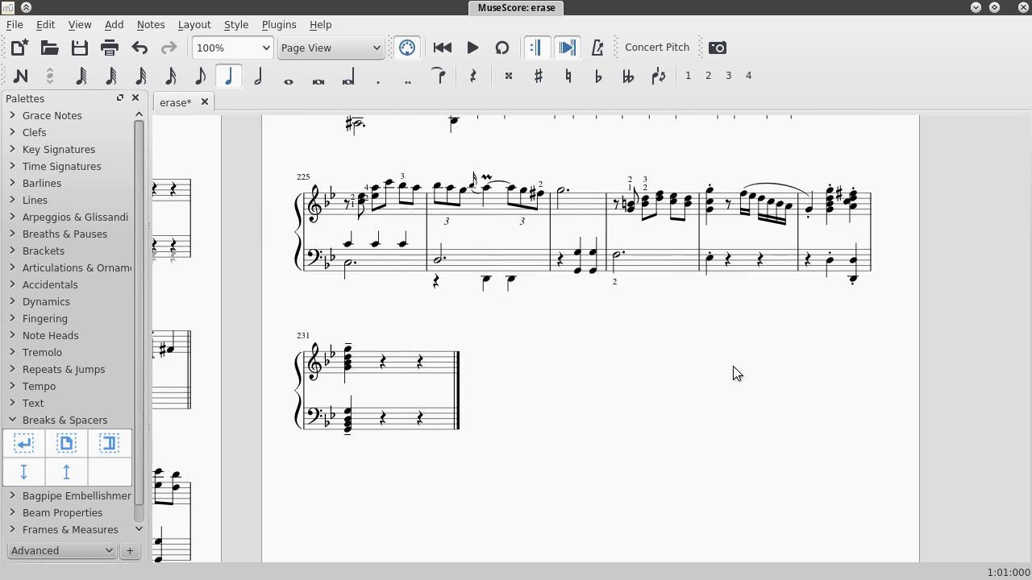
scroll(735, 372, up, 5)
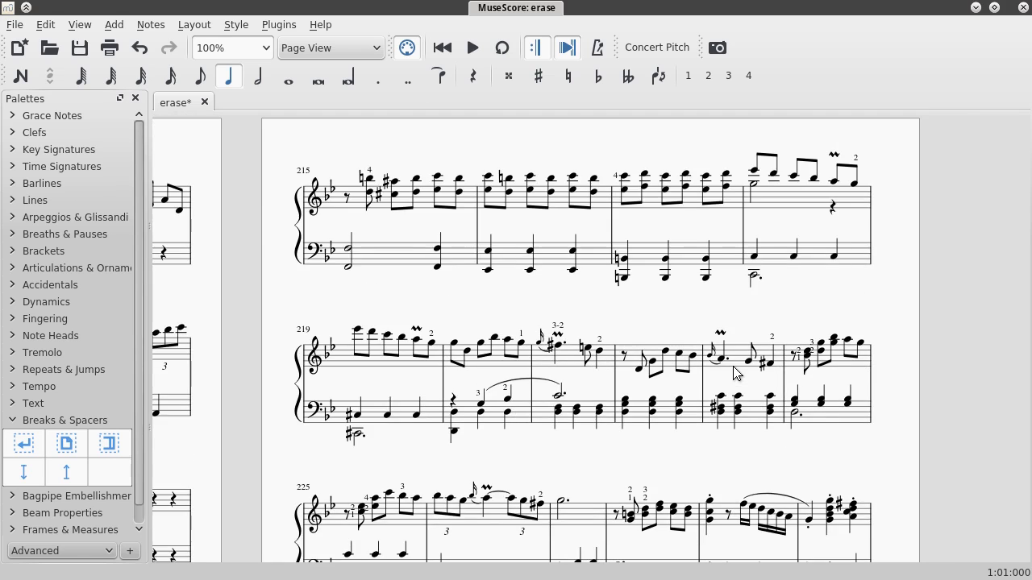
scroll(702, 315, down, 1)
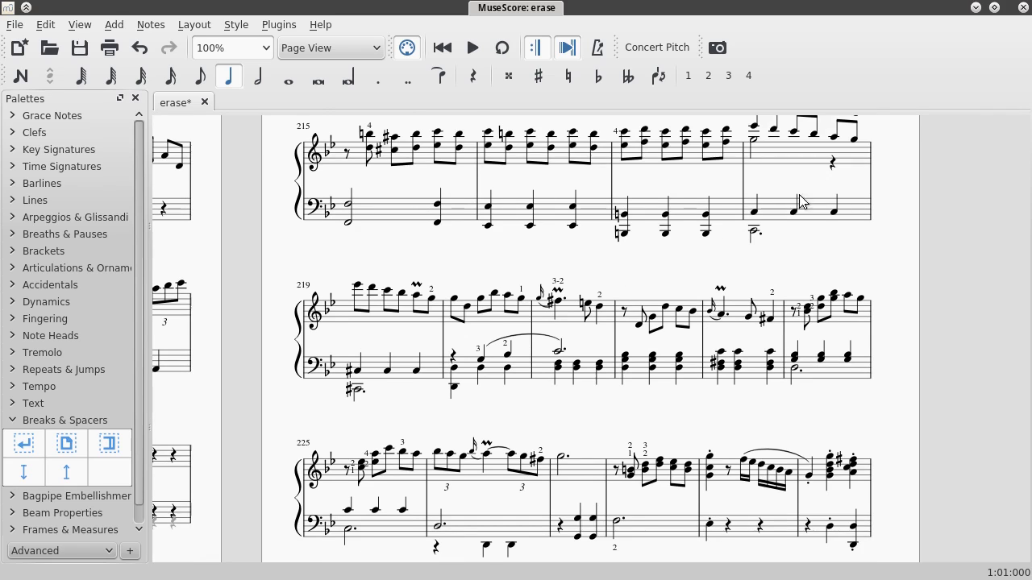
Step: Try a line break at the end of measure 223 to move more measures toward the last system
scroll(714, 250, down, 1)
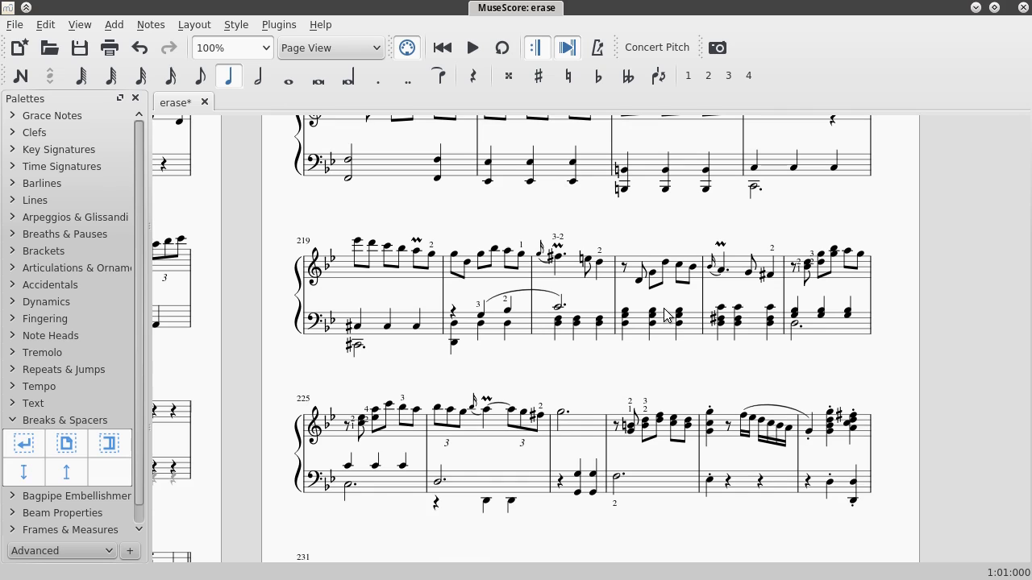
scroll(665, 314, down, 2)
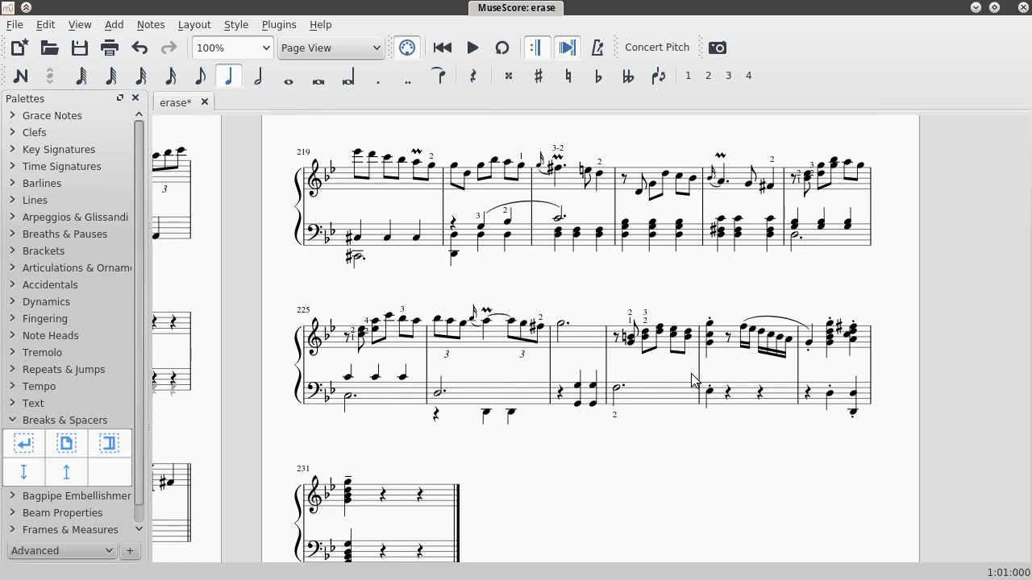
scroll(442, 292, up, 5)
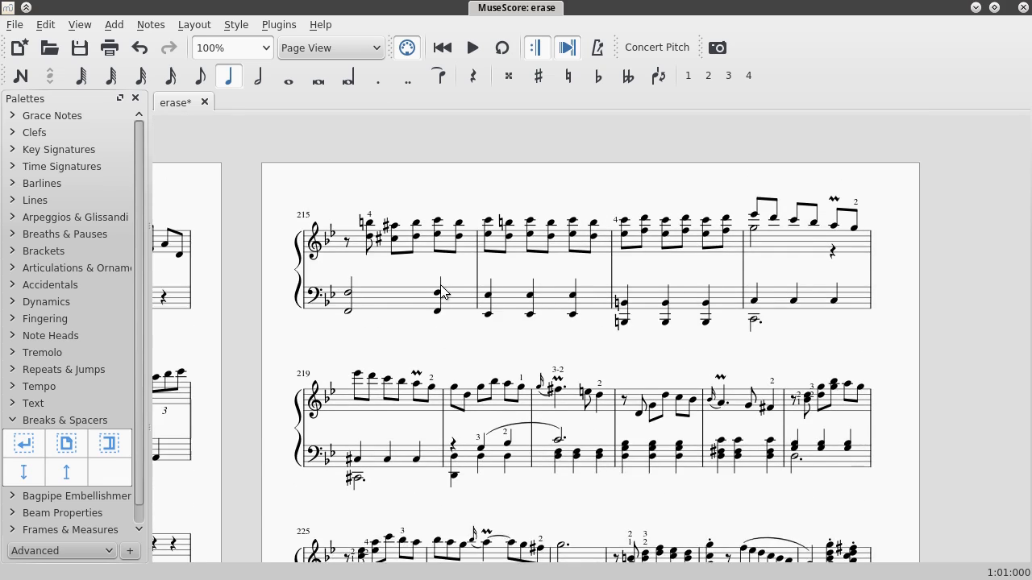
scroll(442, 292, down, 1)
drag(24, 443, 743, 354)
scroll(660, 349, down, 3)
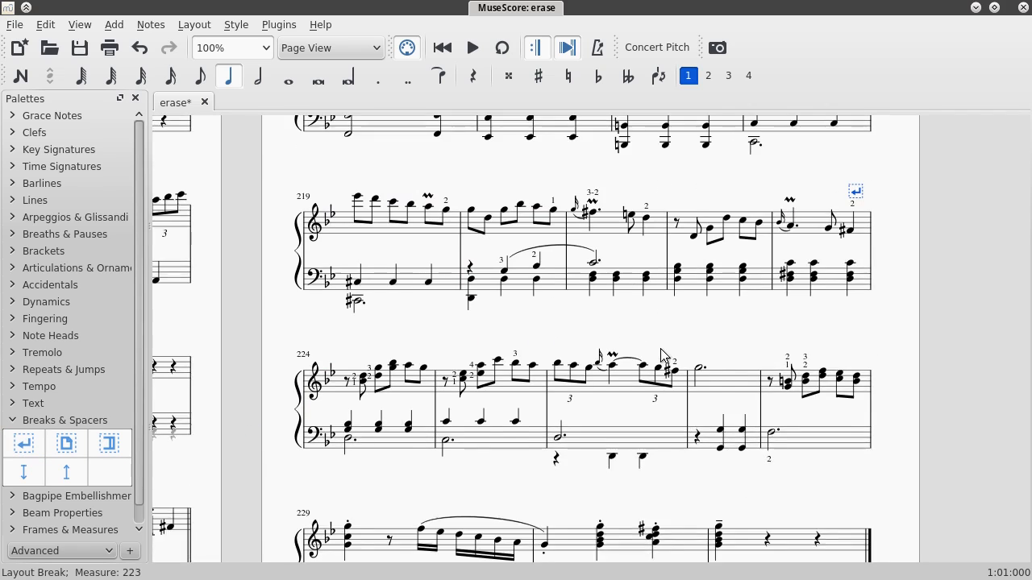
scroll(660, 349, down, 2)
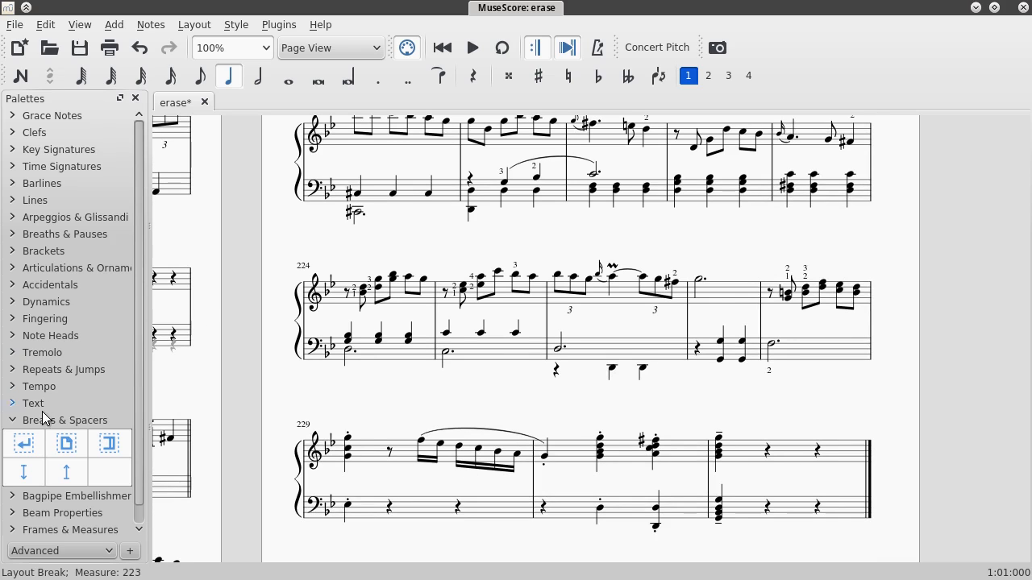
Step: Try a line break at the end of measure 227, and check the resulting systems of page 10
drag(31, 450, 742, 295)
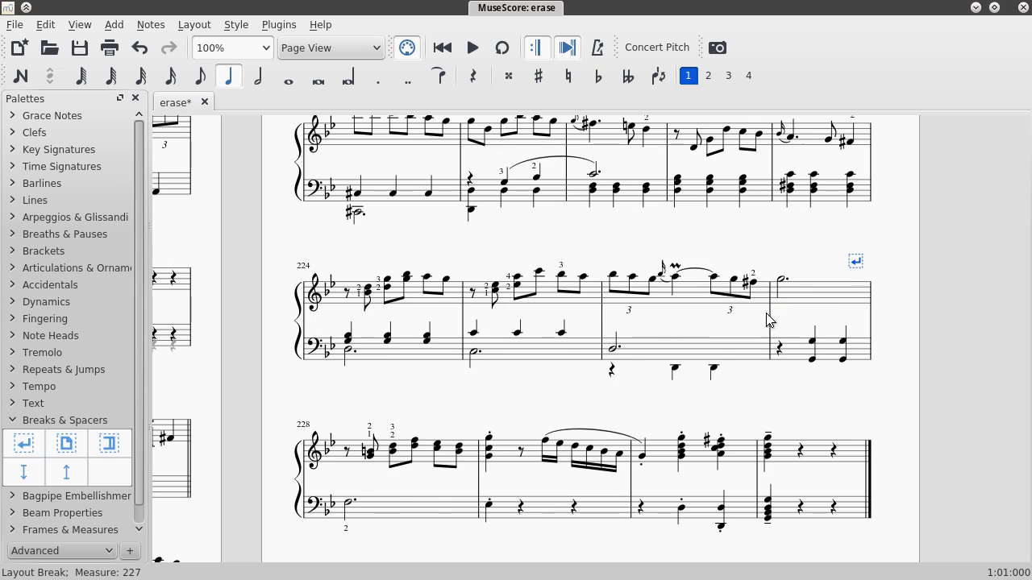
click(604, 399)
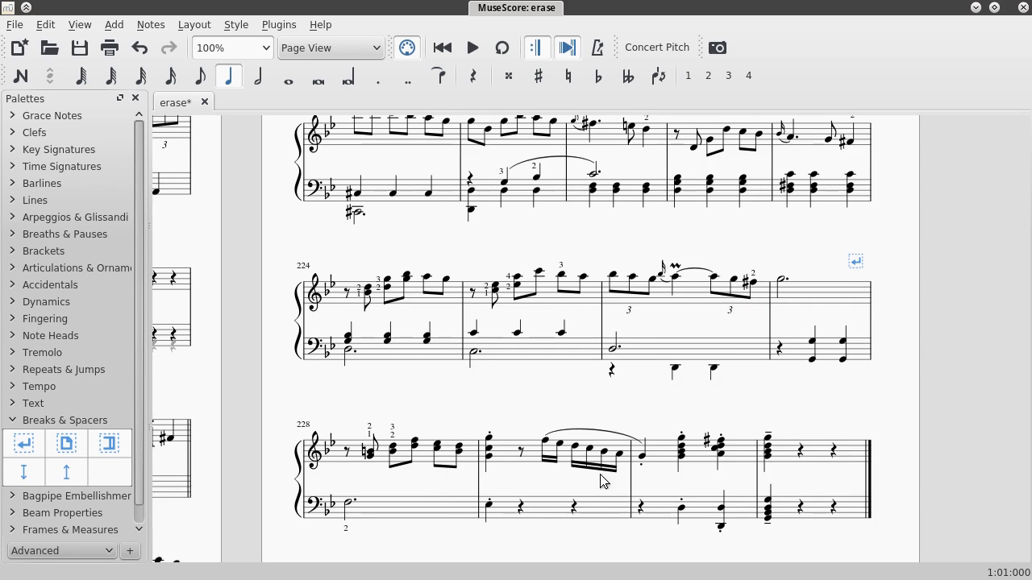
scroll(655, 346, up, 2)
scroll(655, 346, up, 3)
scroll(652, 344, down, 2)
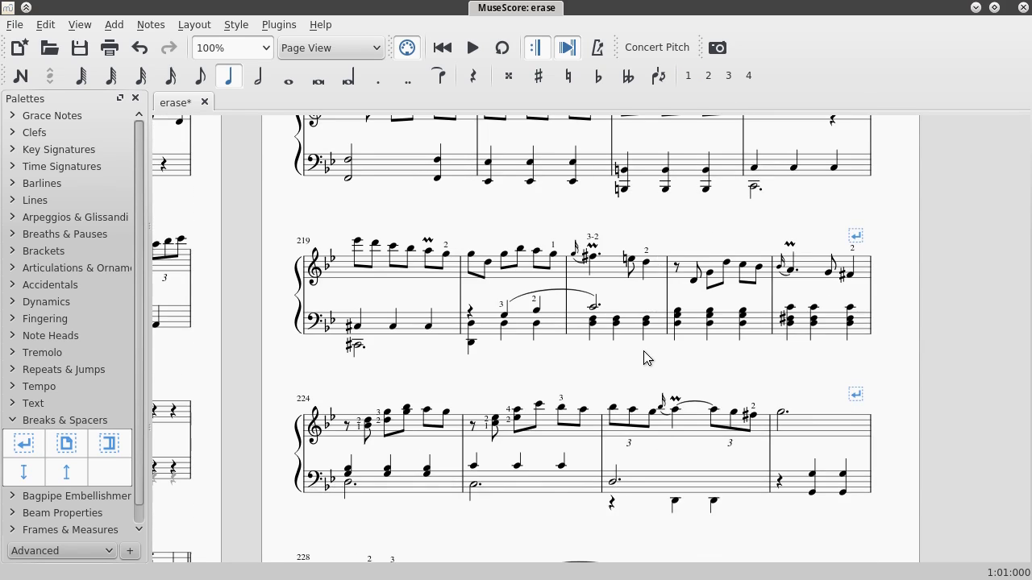
Step: Undo the line breaks at measures 227 and 223
scroll(643, 350, up, 1)
key(ctrl+z)
key(ctrl+z)
Step: Examine the measure distribution over the systems of page 9, from measure 188 to the page's last system
scroll(645, 354, left, 10)
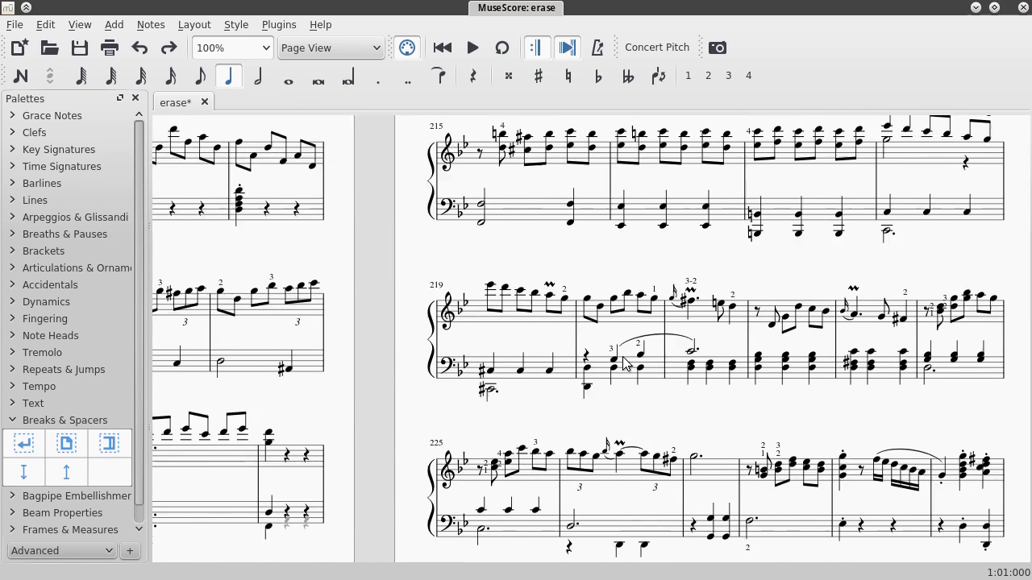
scroll(621, 365, down, 5)
scroll(621, 364, left, 3)
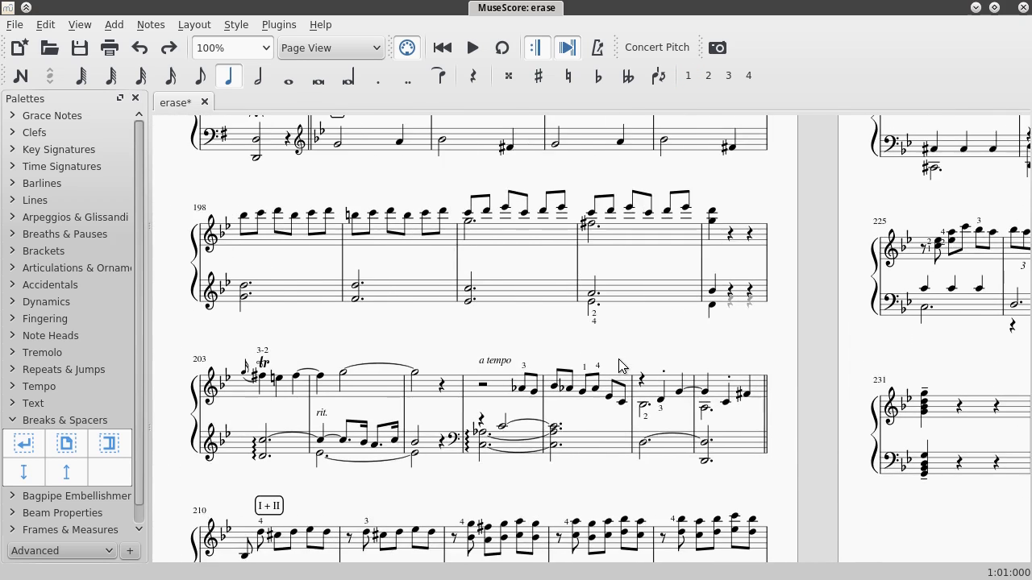
scroll(621, 365, down, 3)
scroll(622, 365, up, 3)
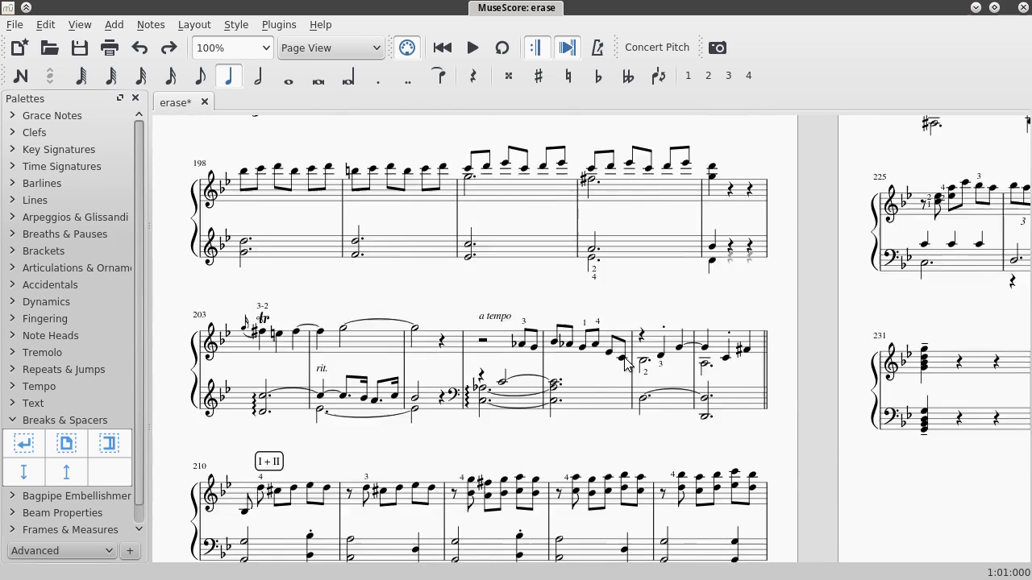
scroll(629, 365, up, 5)
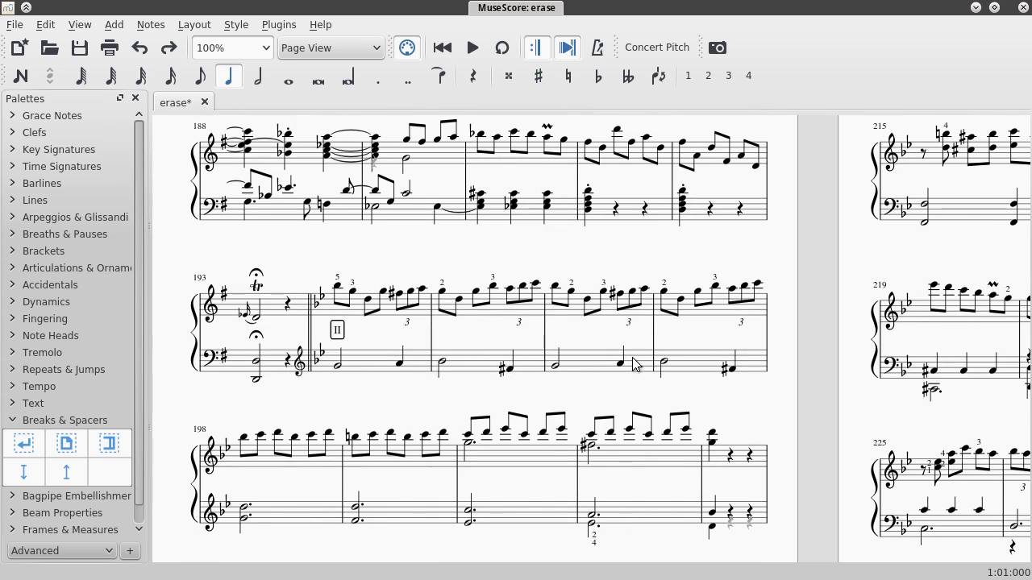
scroll(632, 365, up, 1)
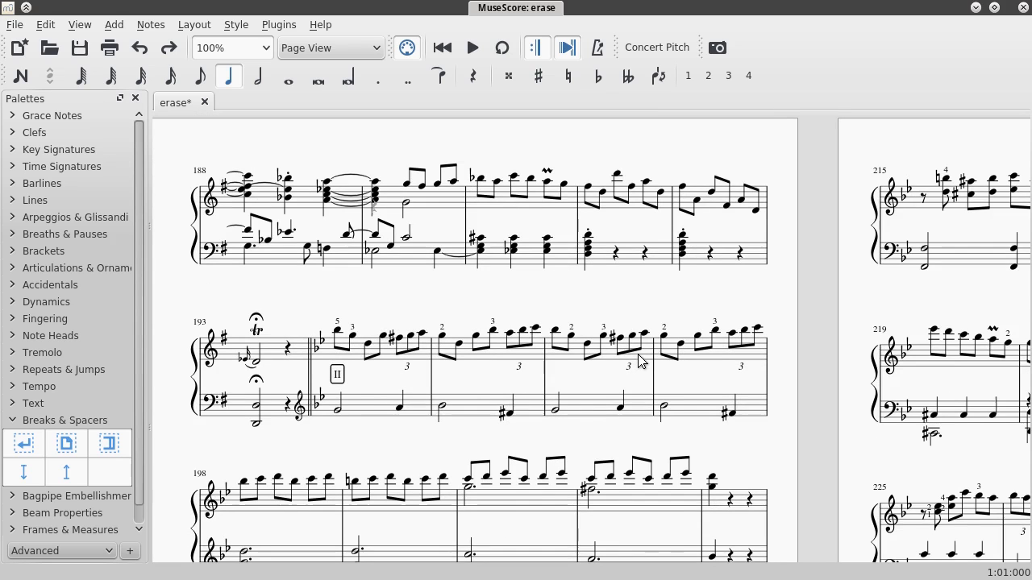
scroll(638, 362, down, 10)
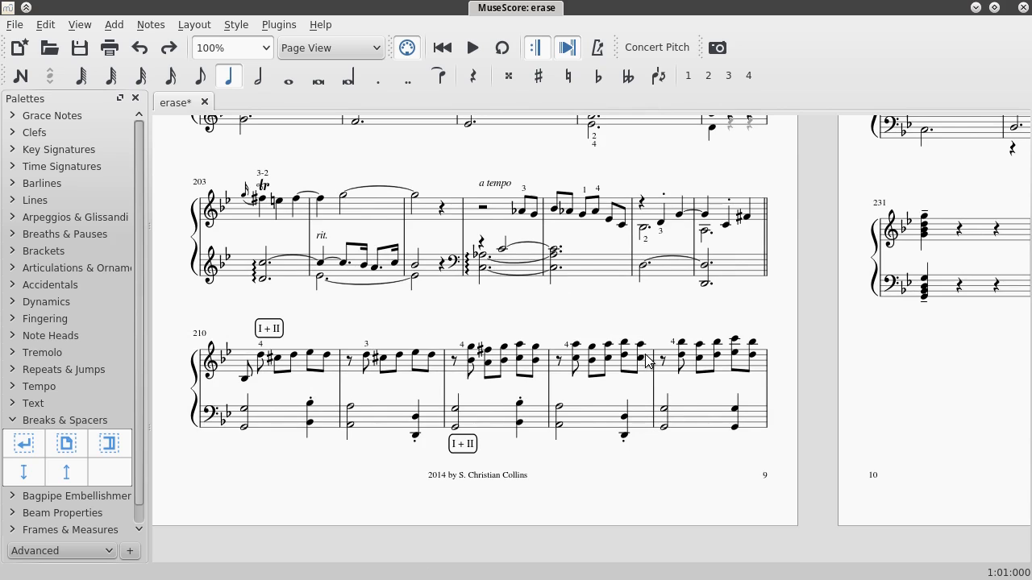
Step: Add a line break at the end of measure 213 in the last system of page 9
scroll(644, 361, up, 1)
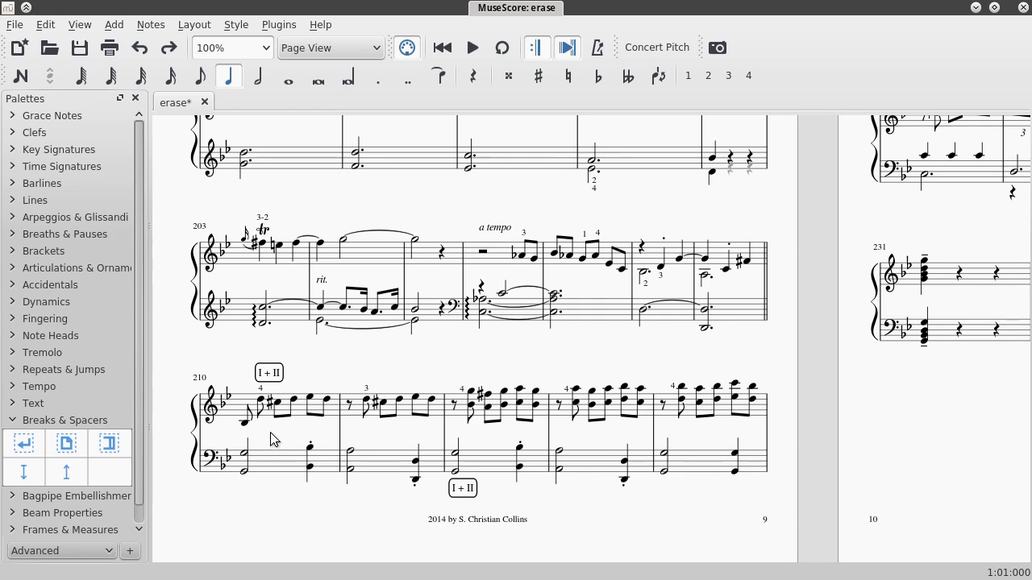
drag(24, 444, 619, 411)
scroll(551, 372, right, 11)
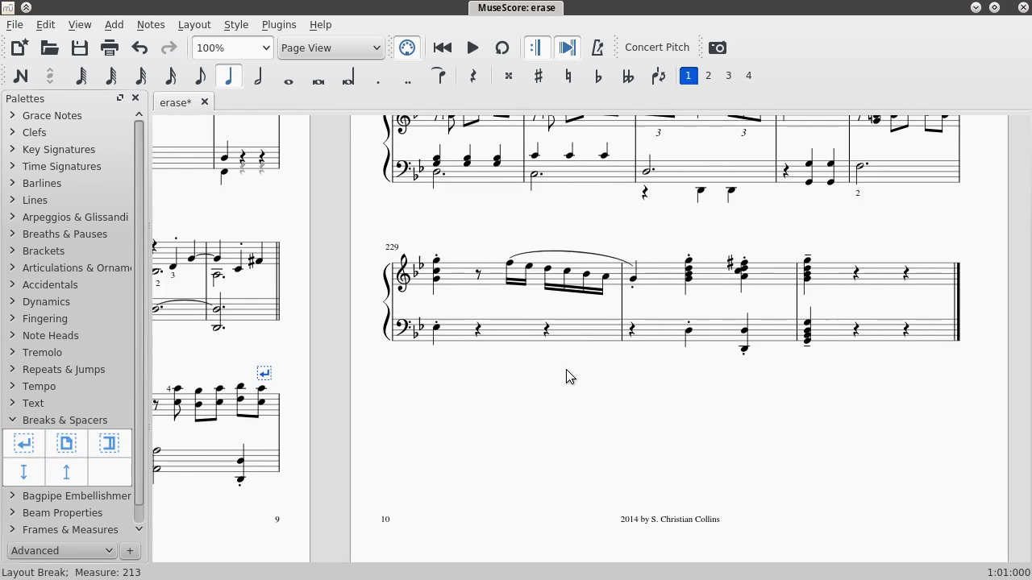
scroll(569, 369, up, 10)
scroll(577, 372, down, 4)
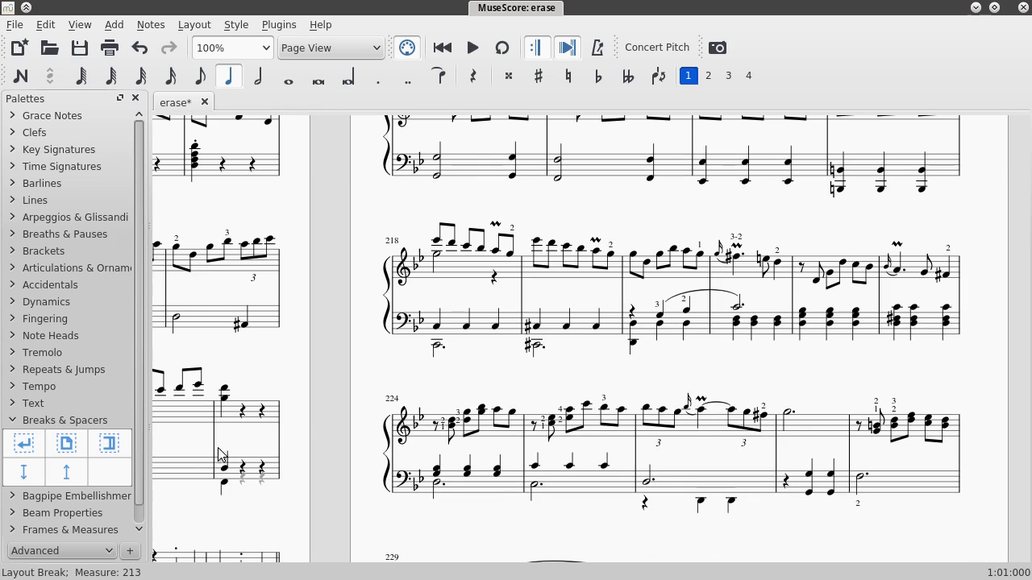
Step: Add line breaks at the end of measures 222 and 227 on page 10, and check the page's systems
drag(24, 444, 842, 311)
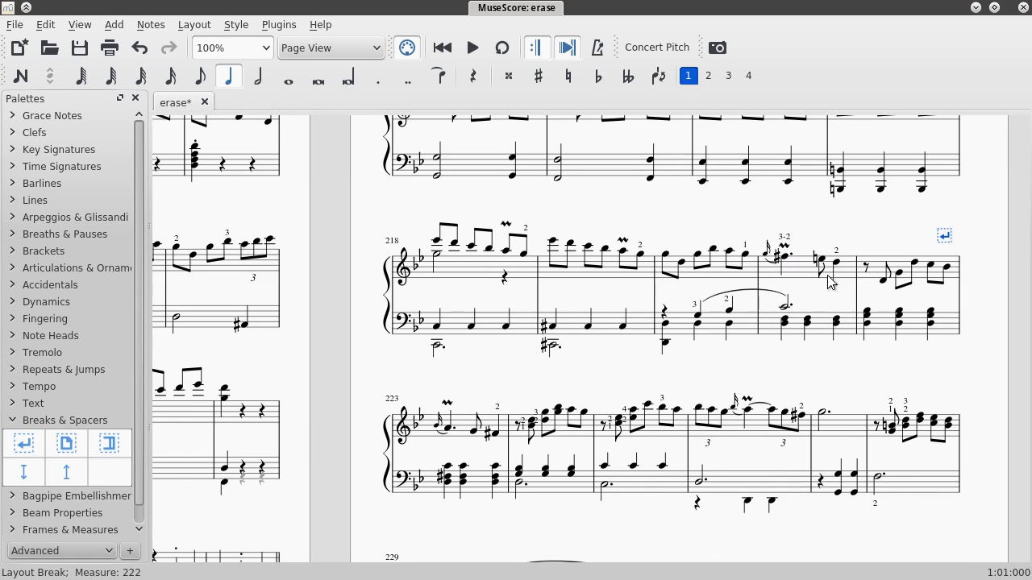
scroll(765, 302, down, 5)
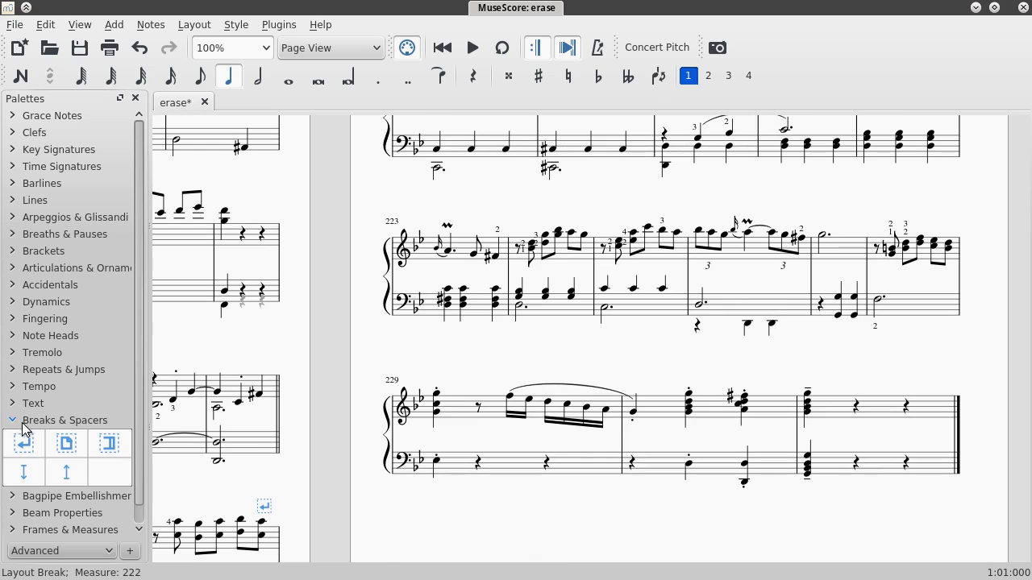
drag(29, 440, 839, 258)
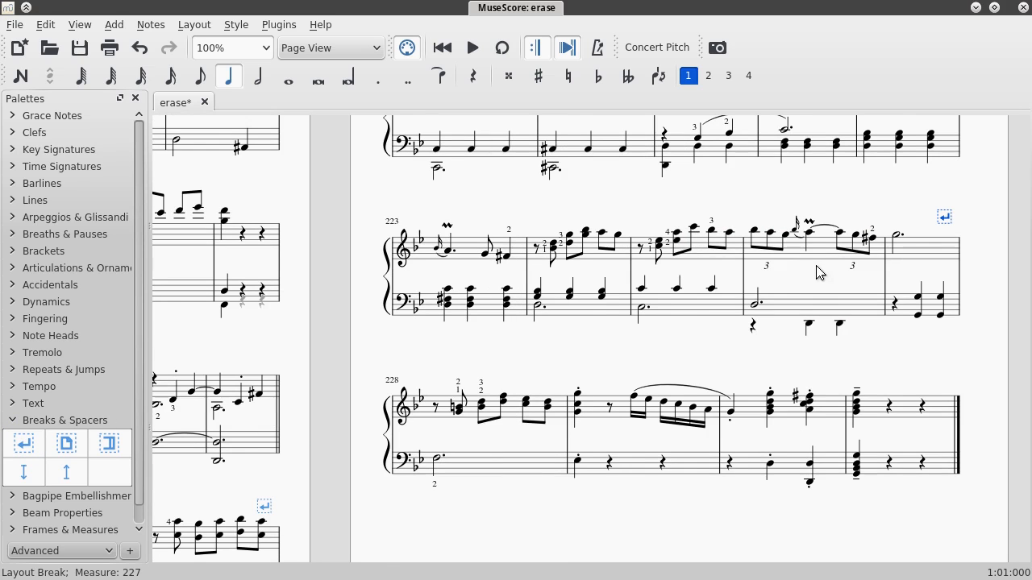
scroll(817, 275, up, 5)
scroll(817, 275, up, 3)
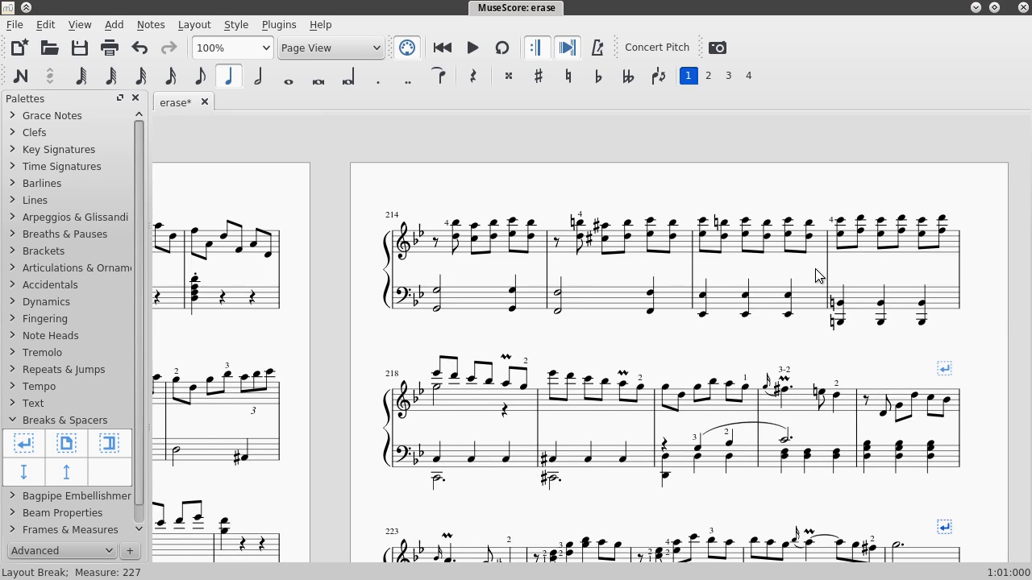
scroll(815, 269, down, 7)
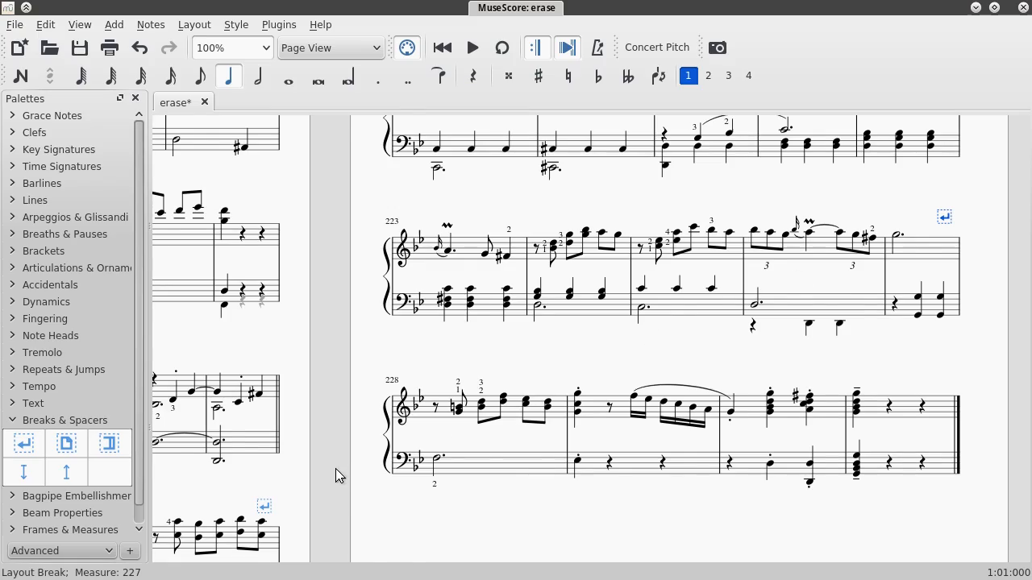
Step: On page 1, try an upward staff spacer above the lower staff of measure 16 and adjust its height
scroll(335, 468, left, 10)
scroll(304, 477, left, 15)
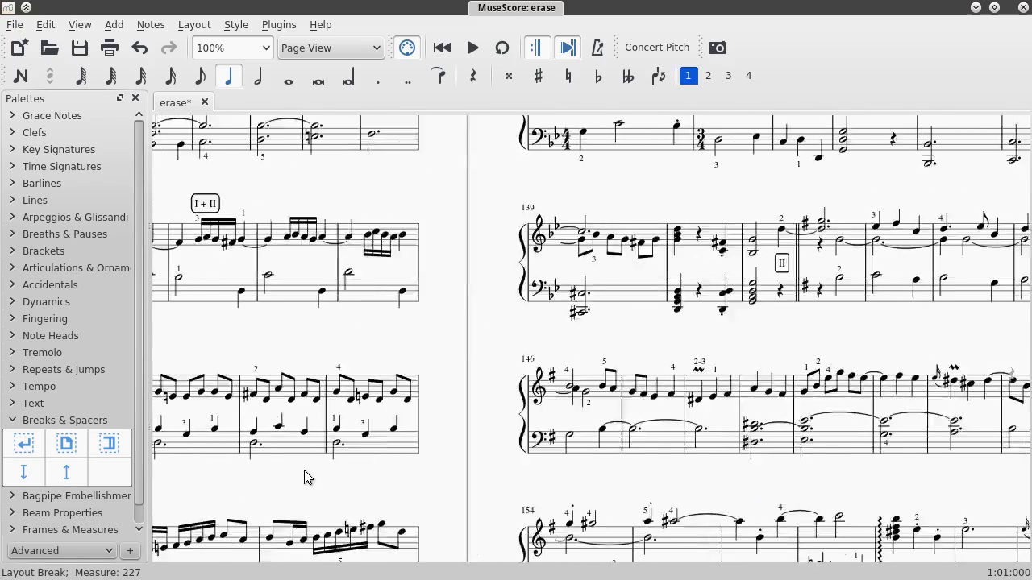
scroll(306, 475, left, 15)
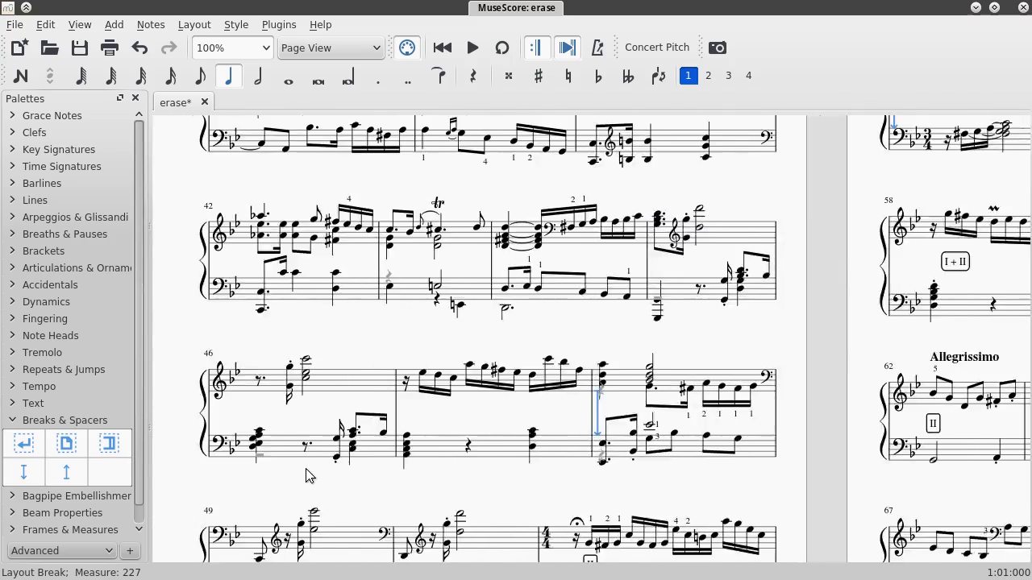
scroll(306, 469, right, 5)
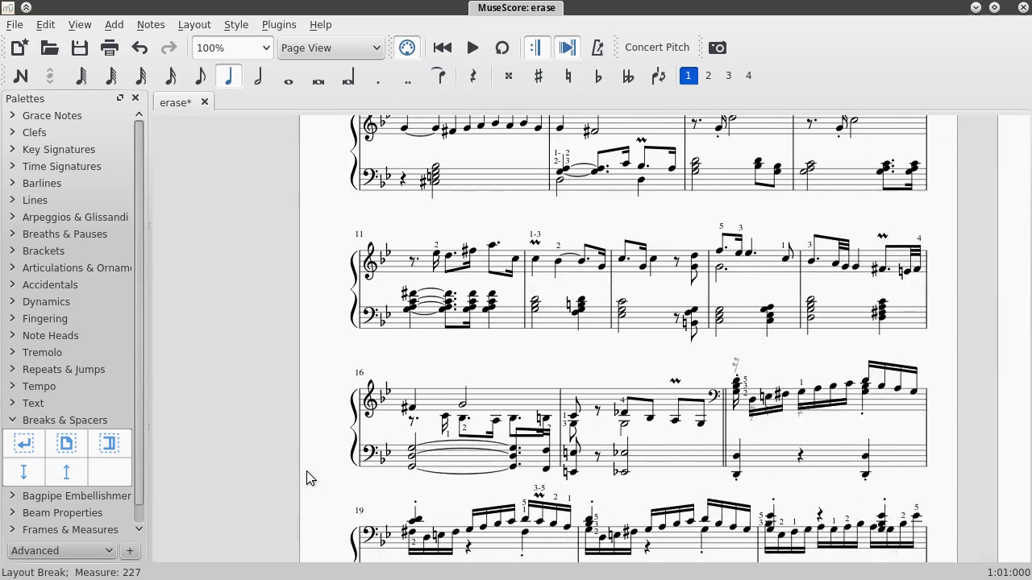
scroll(320, 457, down, 3)
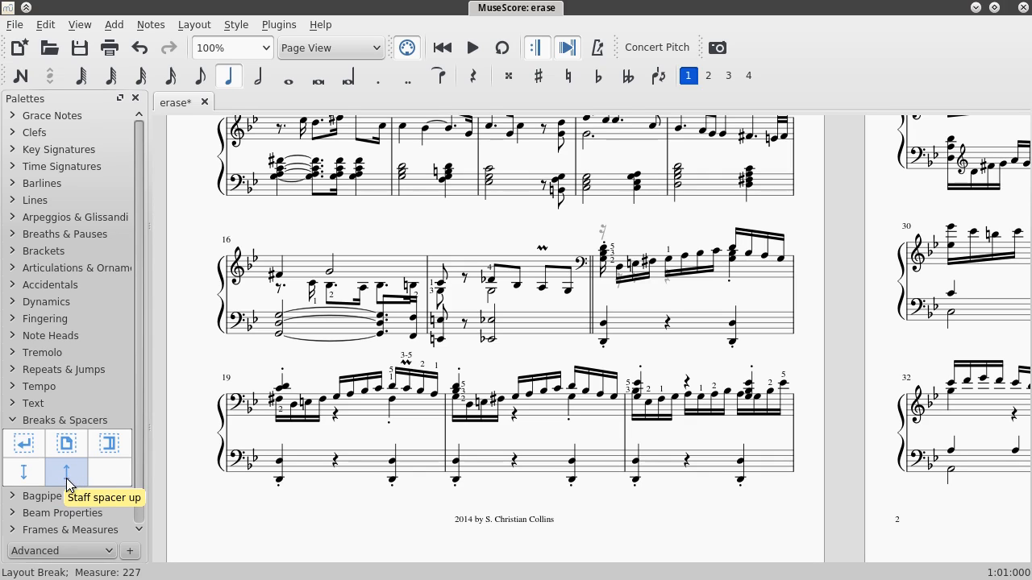
drag(68, 485, 392, 325)
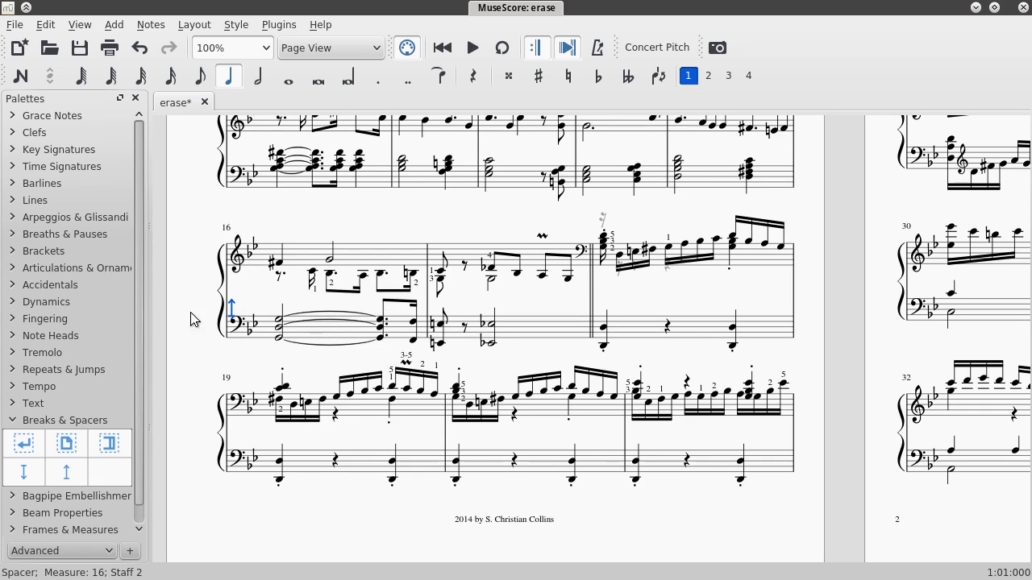
double_click(232, 306)
mouse_move(233, 302)
mouse_down()
mouse_move(237, 312)
mouse_move(234, 303)
mouse_up()
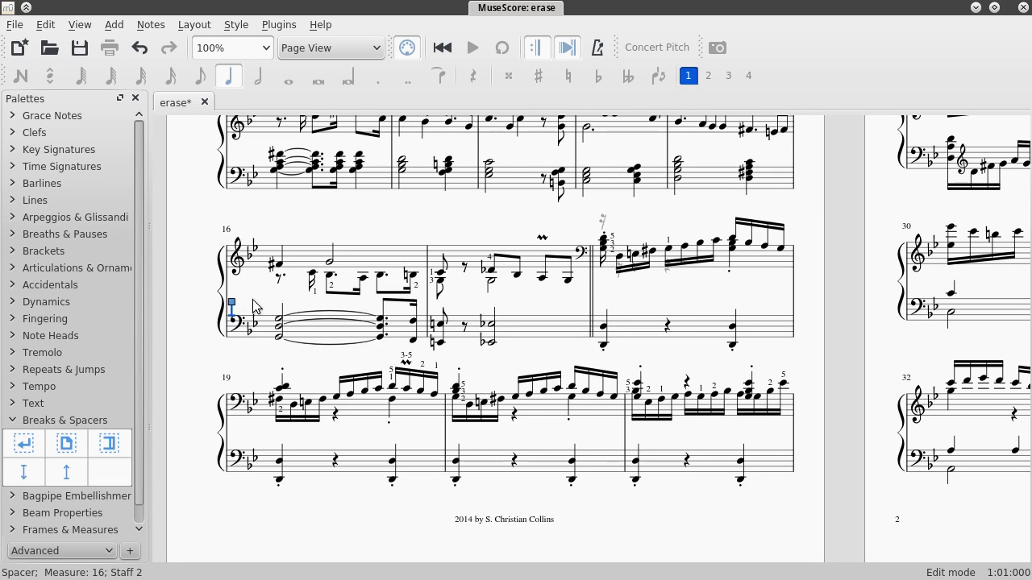
Step: Delete the upward spacer above the lower staff of measure 16
key(Escape)
click(233, 310)
key(Delete)
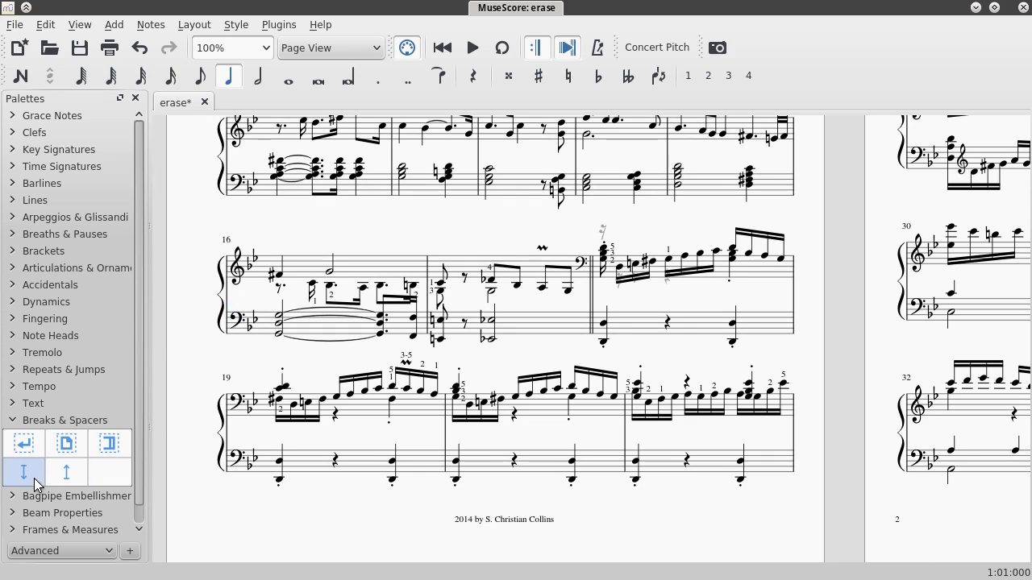
Step: Try lengthening a downward staff spacer below the upper staff of measure 16, and delete the spacer
drag(32, 483, 266, 290)
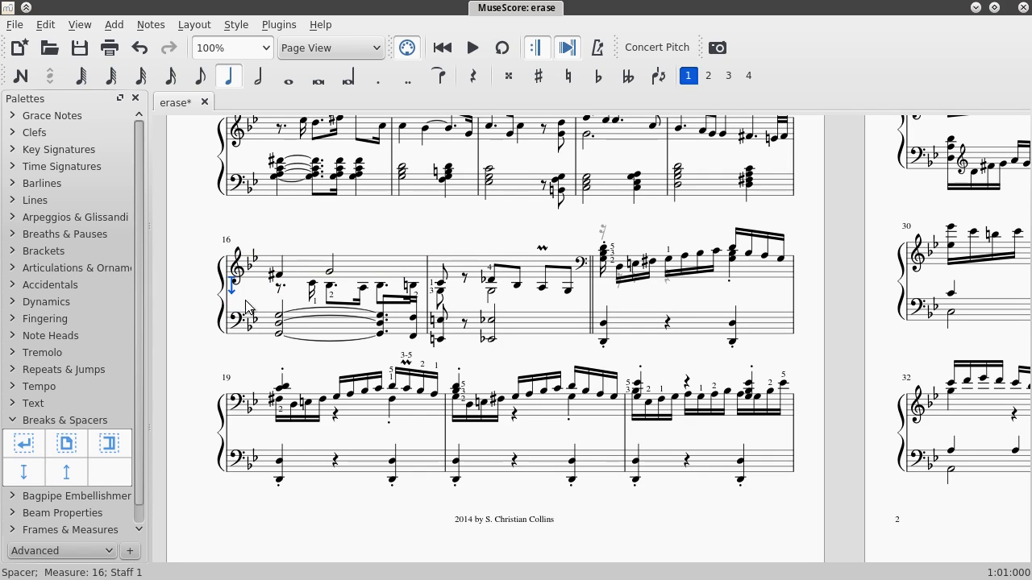
double_click(232, 291)
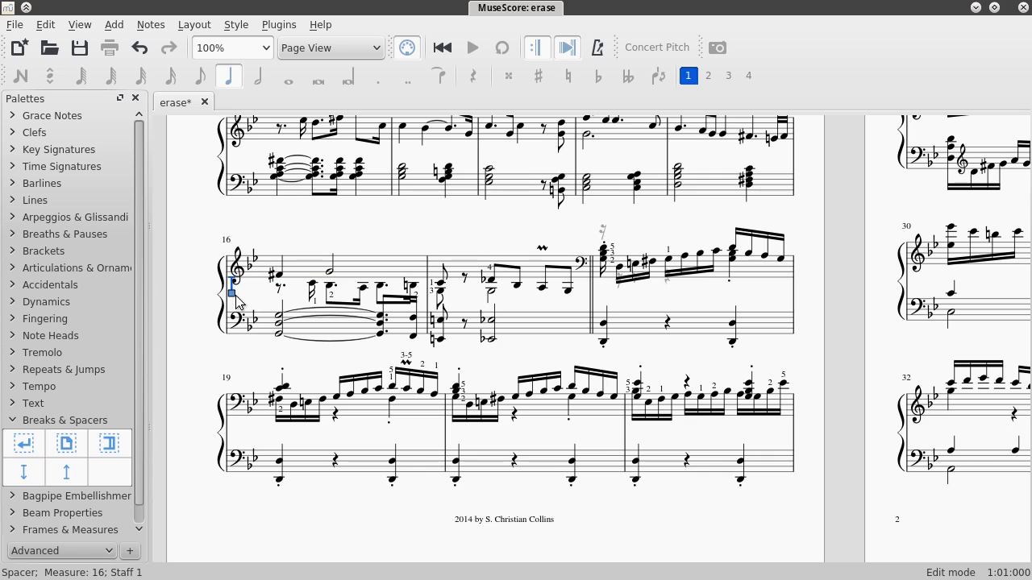
drag(233, 295, 236, 333)
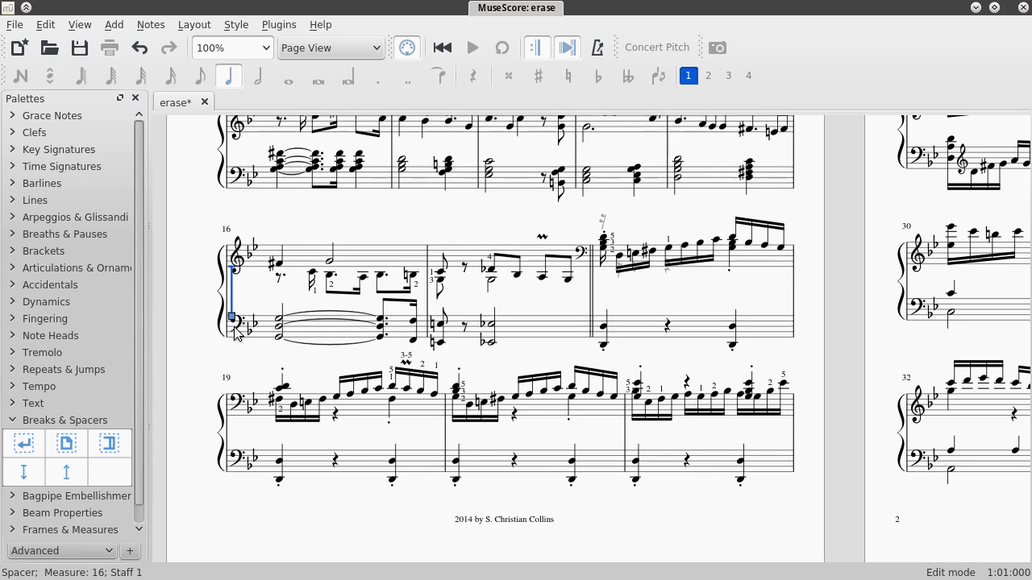
key(Escape)
key(Delete)
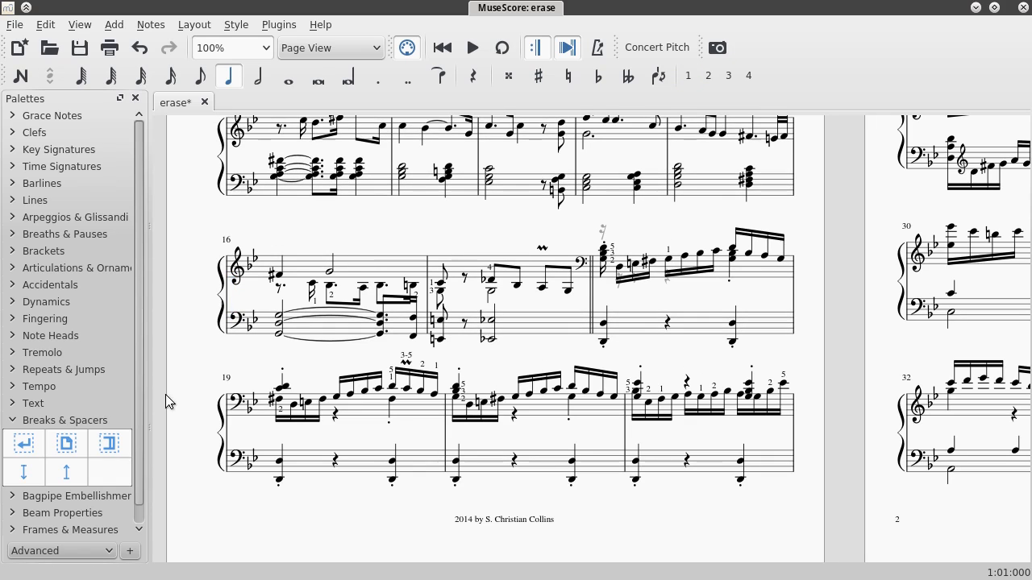
Step: Add an upward staff spacer above the lower staff of measure 17 and adjust its height to clear the crowded notes
drag(104, 473, 473, 318)
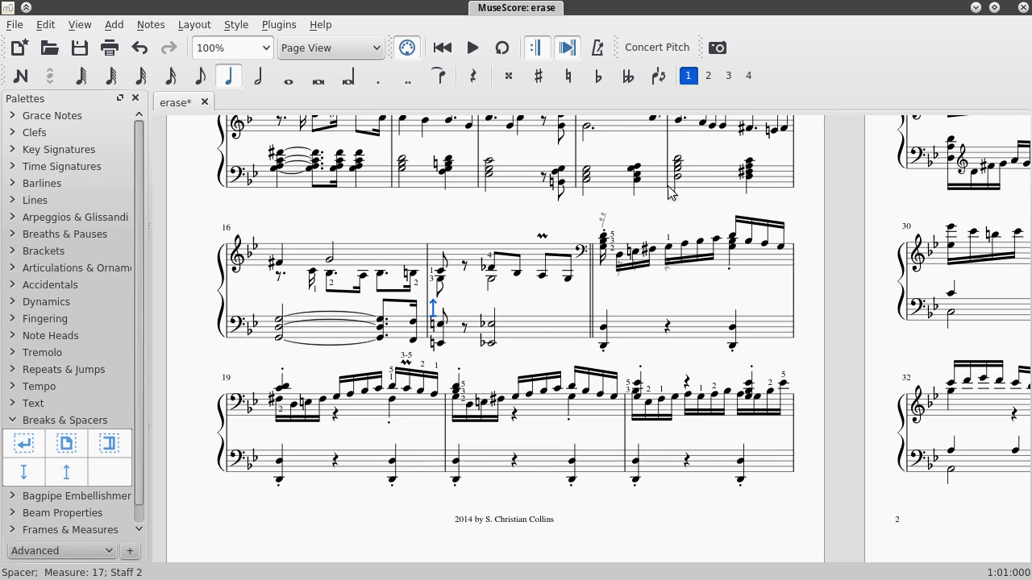
double_click(435, 312)
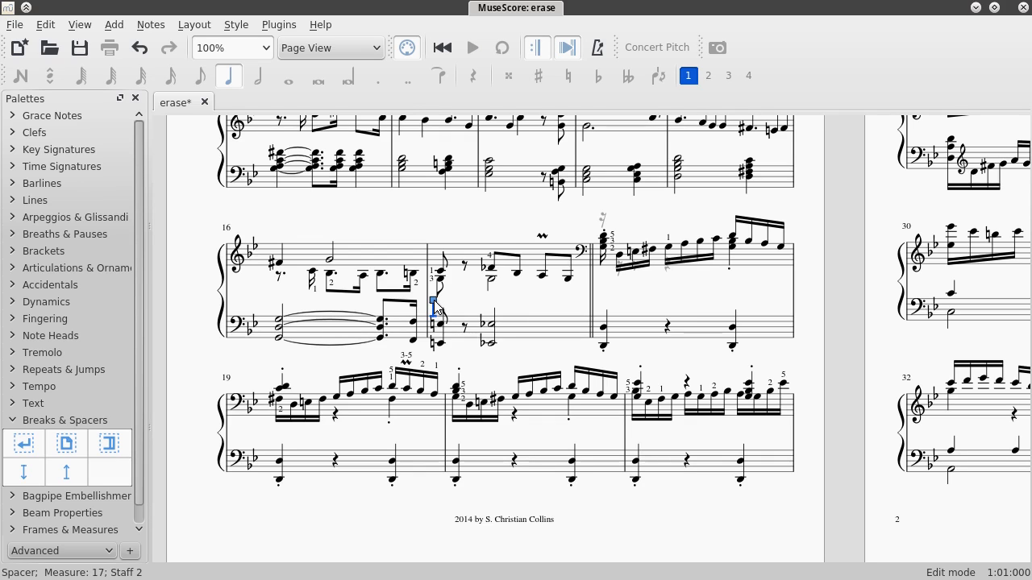
drag(434, 300, 436, 308)
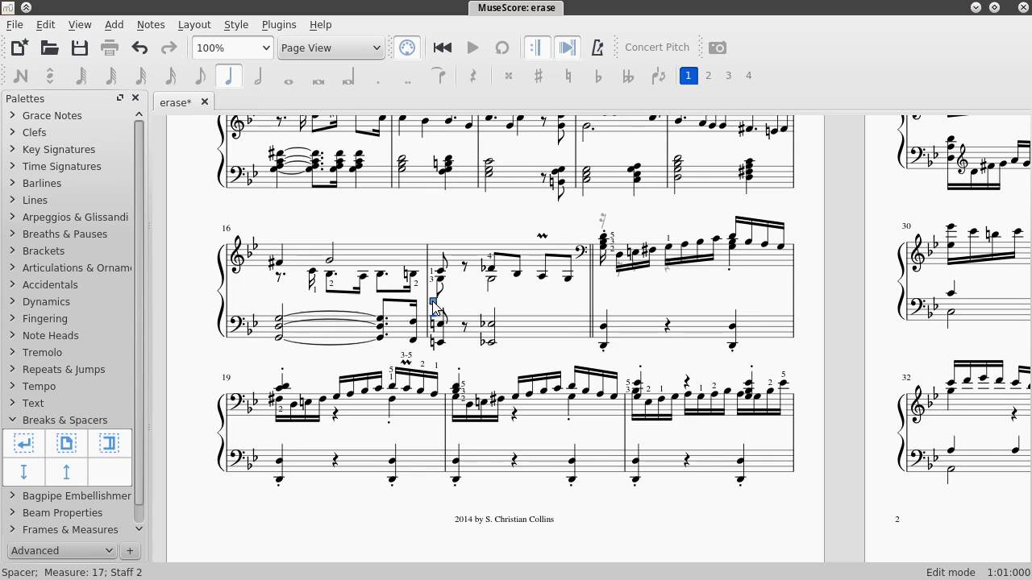
key(Escape)
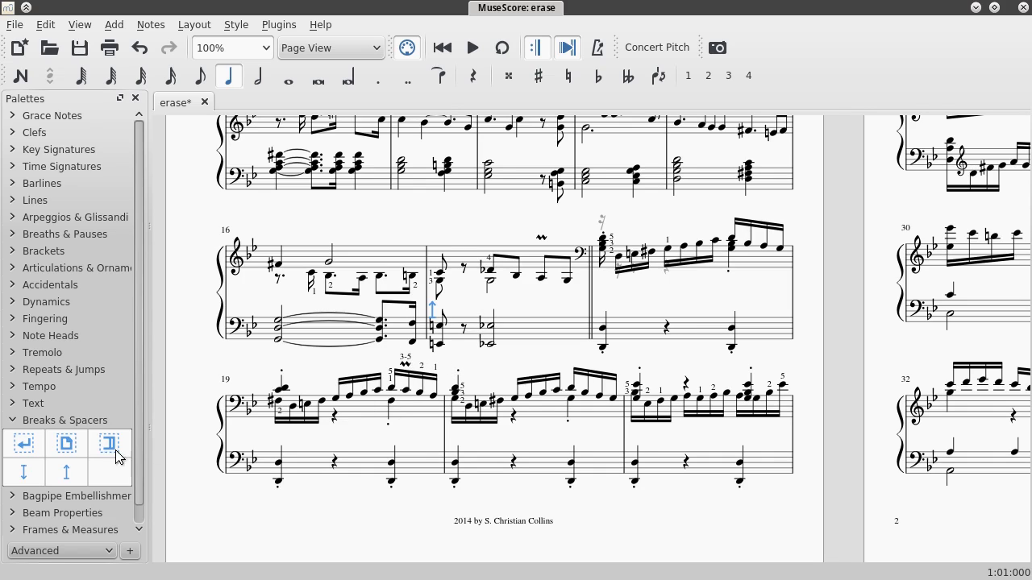
Step: Try an upward spacer above the upper staff of measure 19, lengthening it past the lower staff of the previous system
drag(68, 466, 386, 411)
double_click(232, 385)
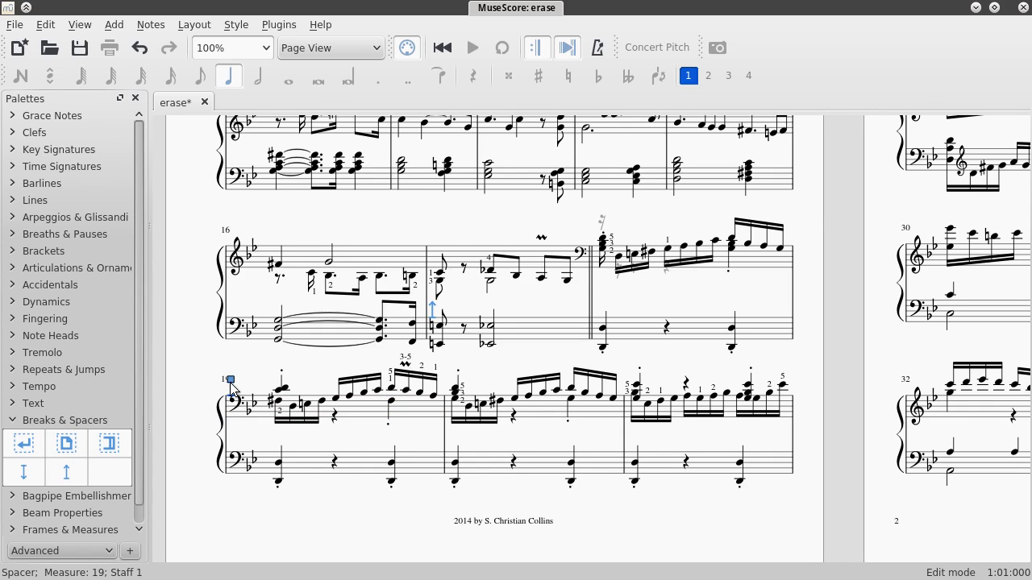
drag(232, 382, 231, 336)
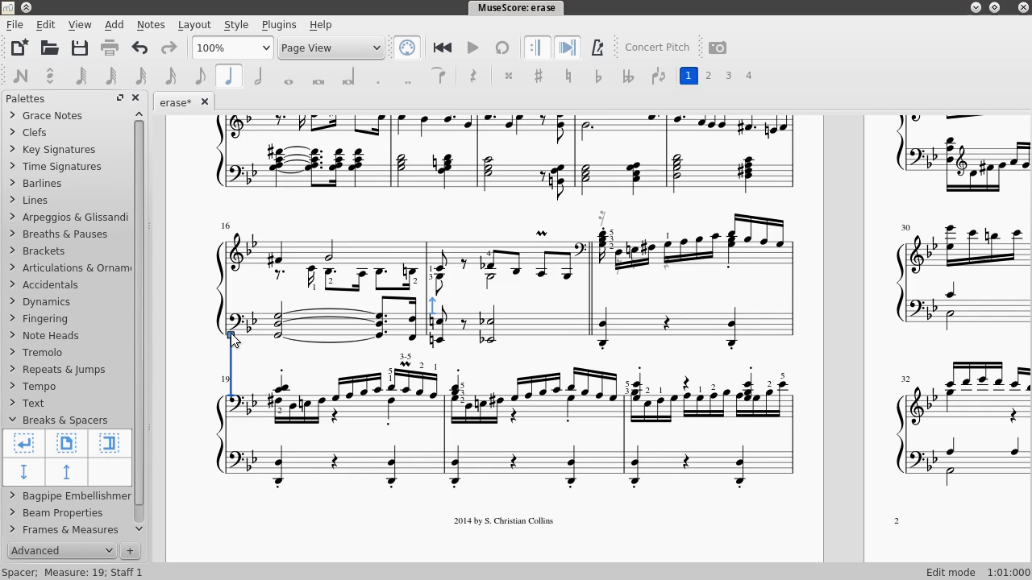
drag(232, 337, 234, 315)
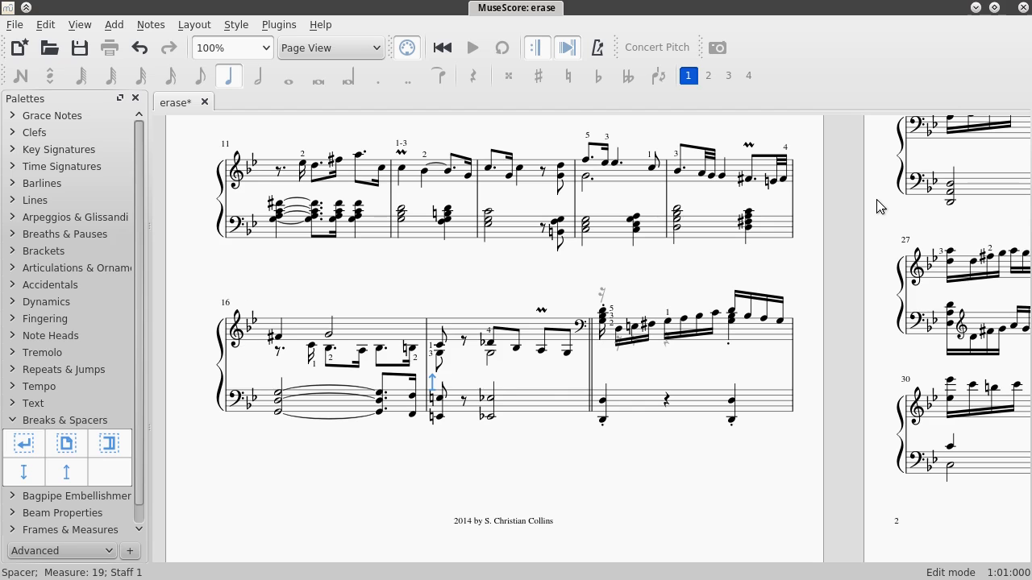
drag(877, 200, 660, 338)
drag(776, 217, 649, 414)
drag(655, 299, 831, 264)
drag(526, 284, 691, 114)
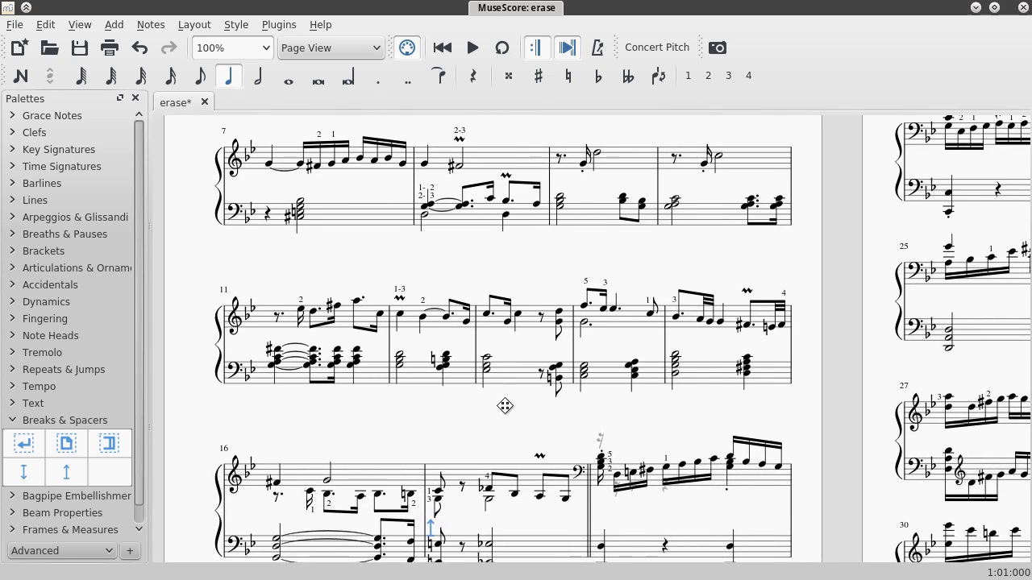
Step: Undo the spacer changes at measure 19 on page 1
drag(505, 405, 514, 345)
key(ctrl+z)
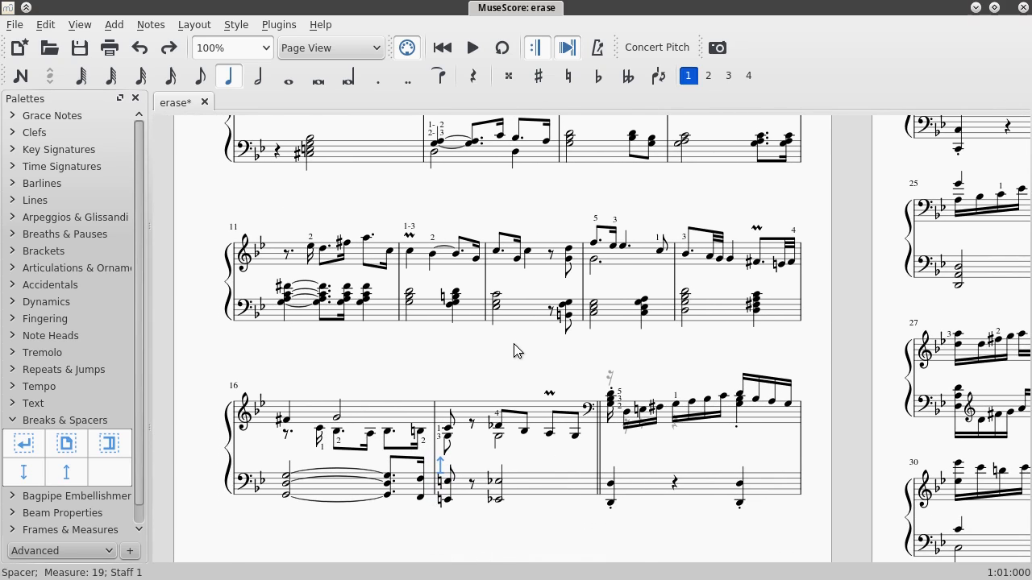
key(ctrl+z)
scroll(485, 416, down, 3)
scroll(484, 411, up, 1)
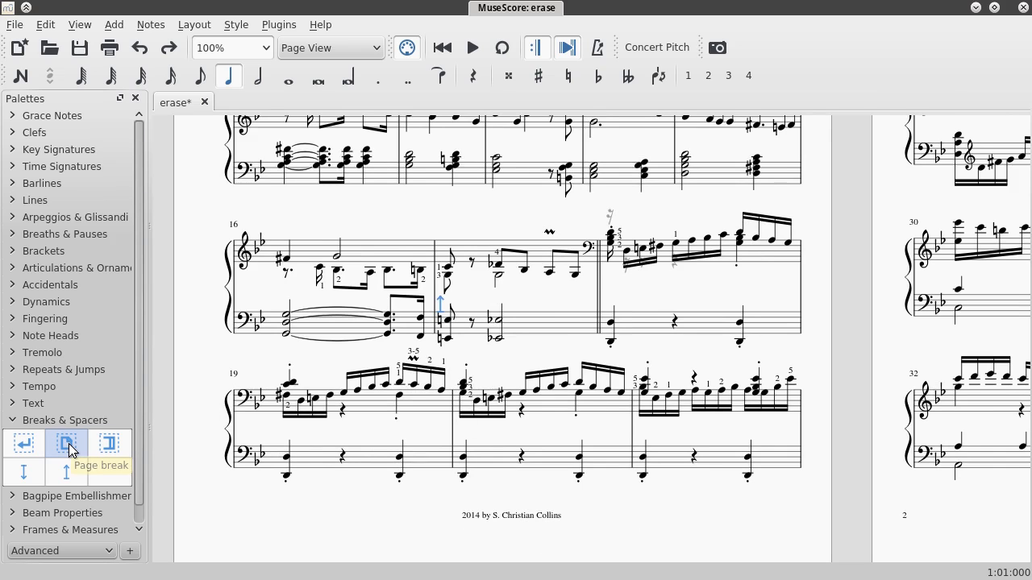
Step: Try a page break at the end of measure 18, checking pages 1 and 2 before deleting it
drag(71, 449, 710, 256)
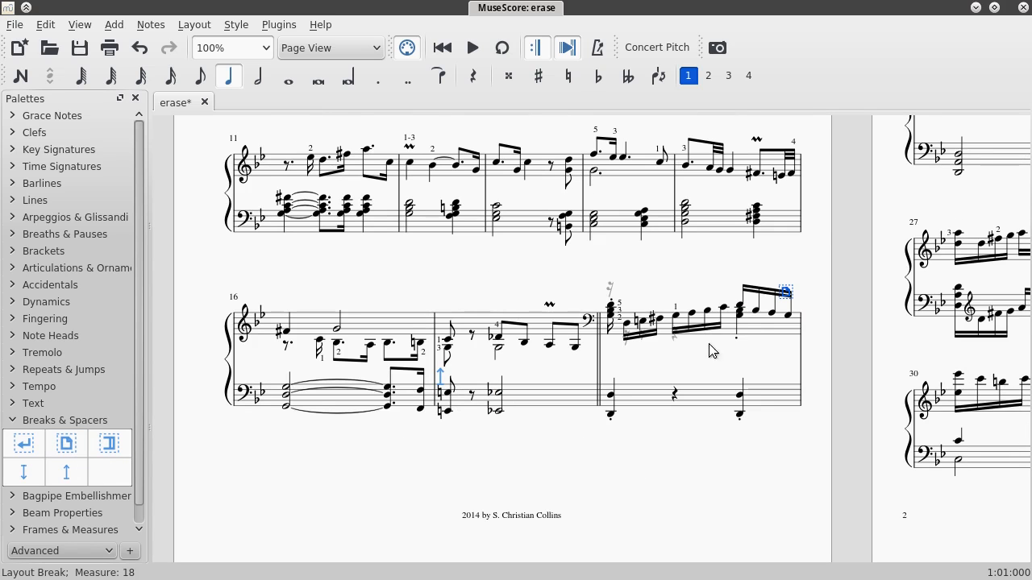
scroll(754, 338, up, 5)
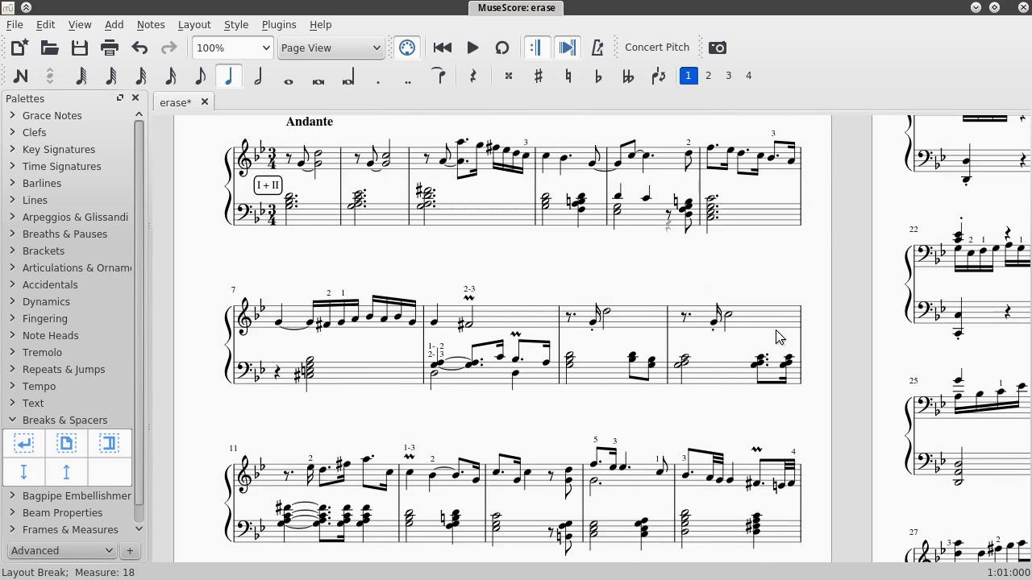
scroll(773, 339, down, 6)
scroll(768, 354, up, 1)
scroll(765, 352, right, 6)
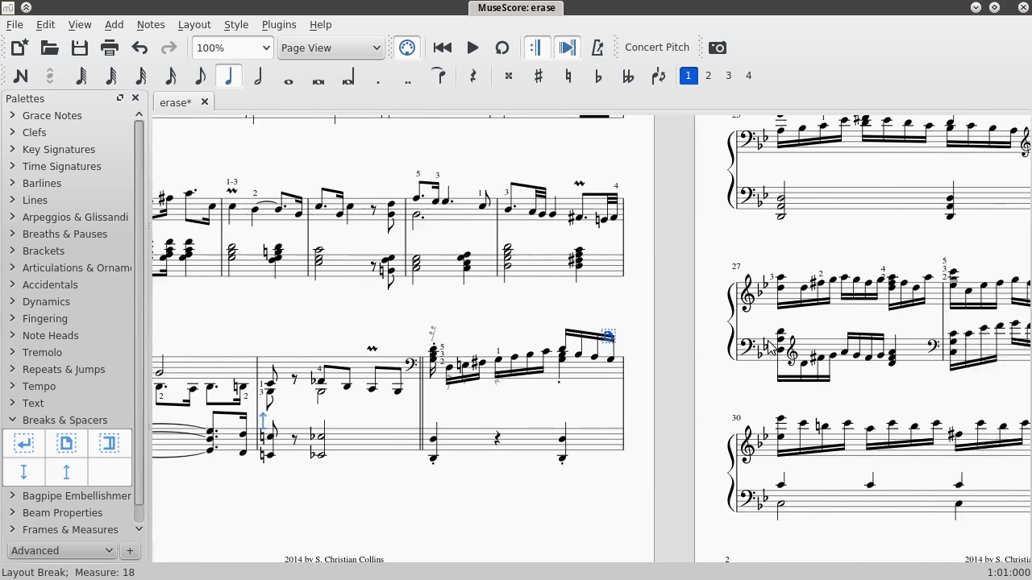
scroll(763, 351, up, 7)
scroll(763, 351, up, 3)
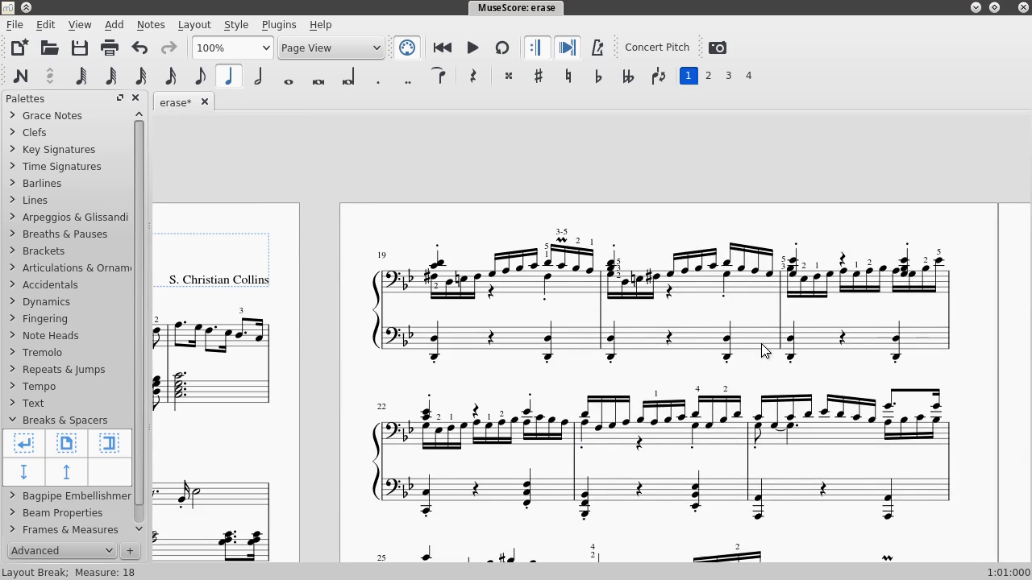
scroll(757, 352, right, 4)
scroll(754, 354, left, 3)
scroll(745, 357, left, 6)
scroll(737, 357, down, 12)
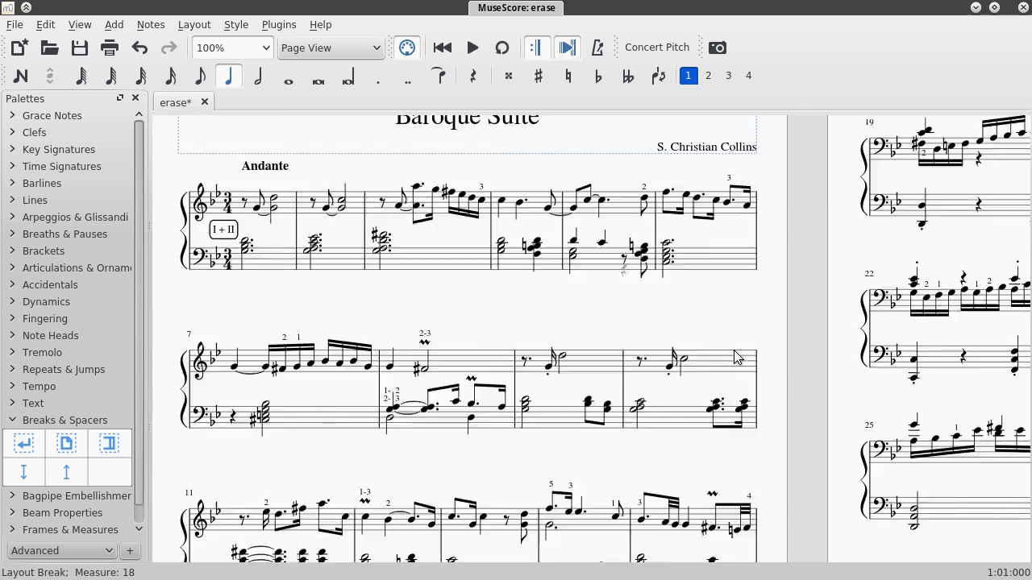
key(Delete)
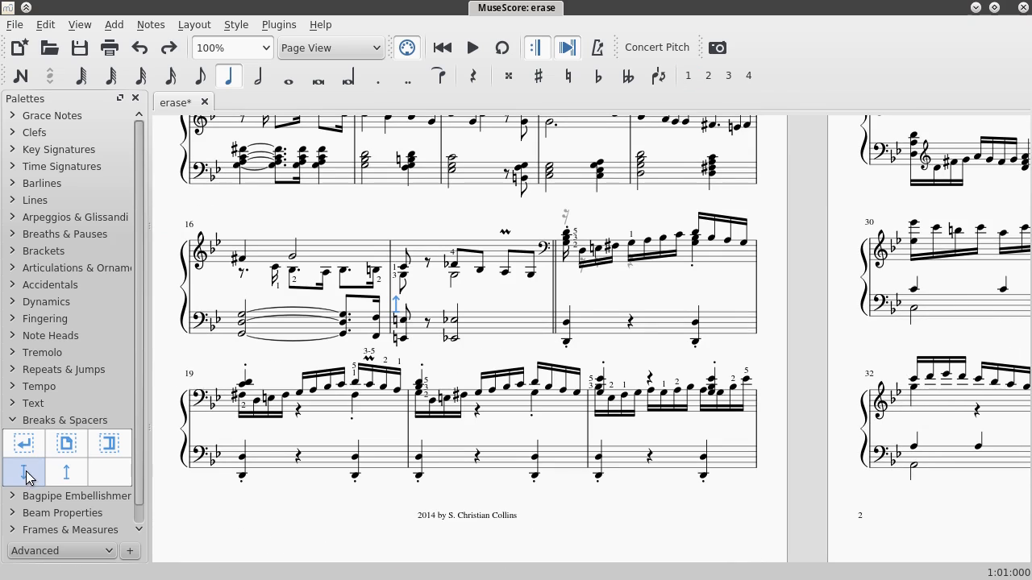
Step: Add an upward spacer above the upper staff of measure 19 and extend it to the previous system's lower staff
drag(66, 472, 199, 331)
double_click(195, 378)
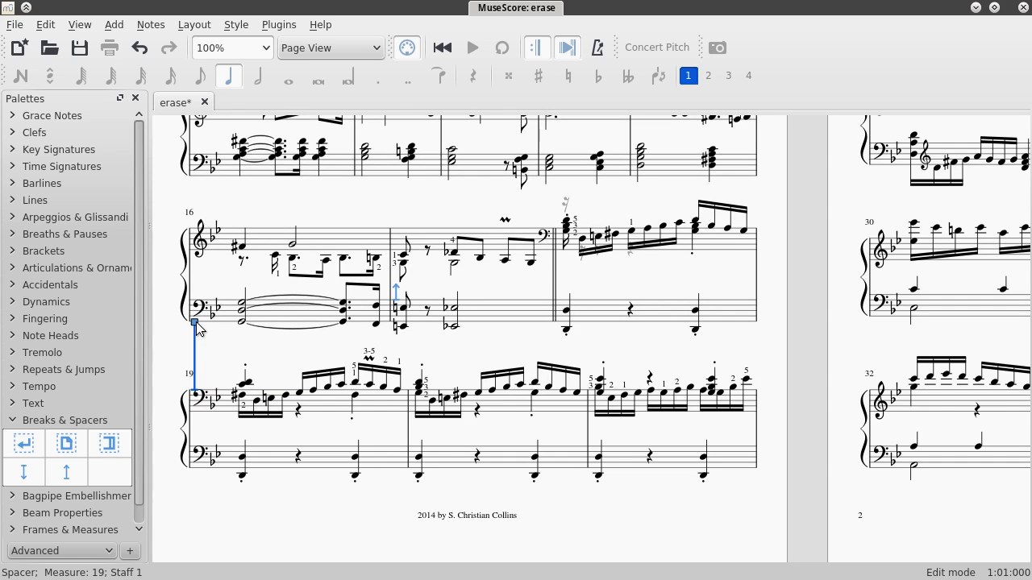
click(225, 350)
scroll(315, 344, up, 5)
scroll(314, 344, up, 4)
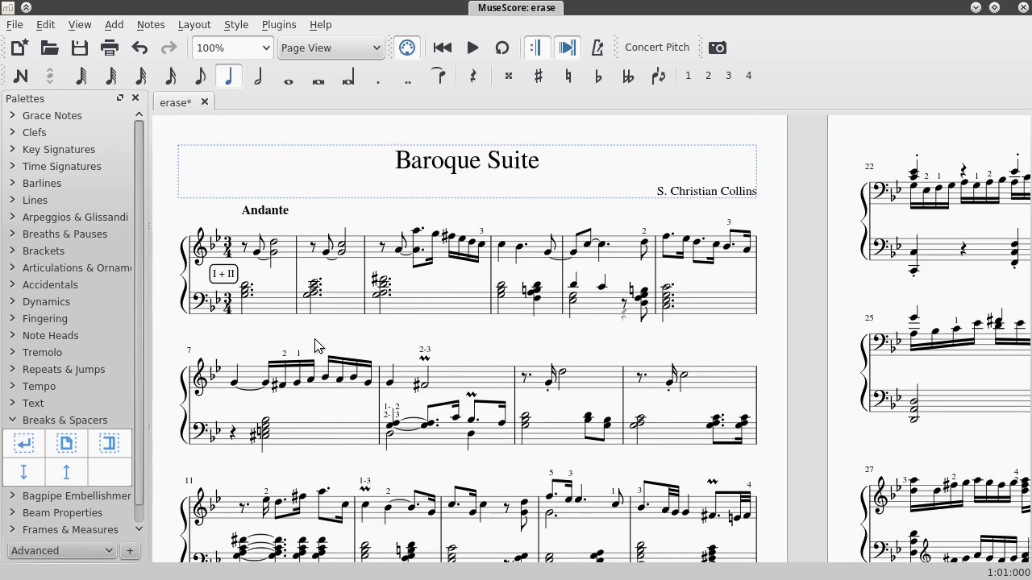
Step: Examine how the systems are distributed and where the last staves end on pages 1 to 3
scroll(315, 345, down, 10)
scroll(316, 347, right, 4)
scroll(315, 354, right, 8)
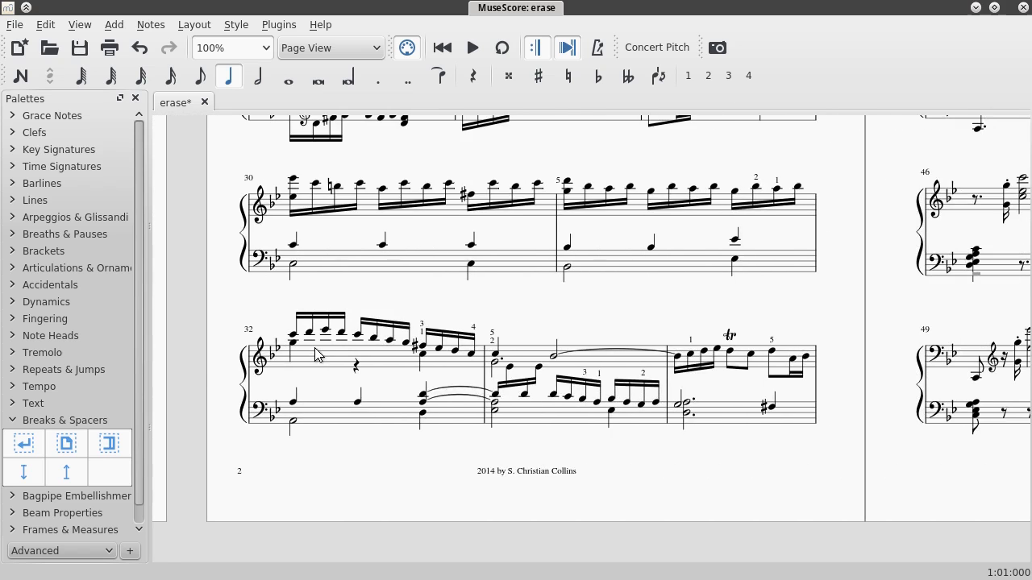
scroll(316, 355, up, 8)
scroll(316, 355, right, 8)
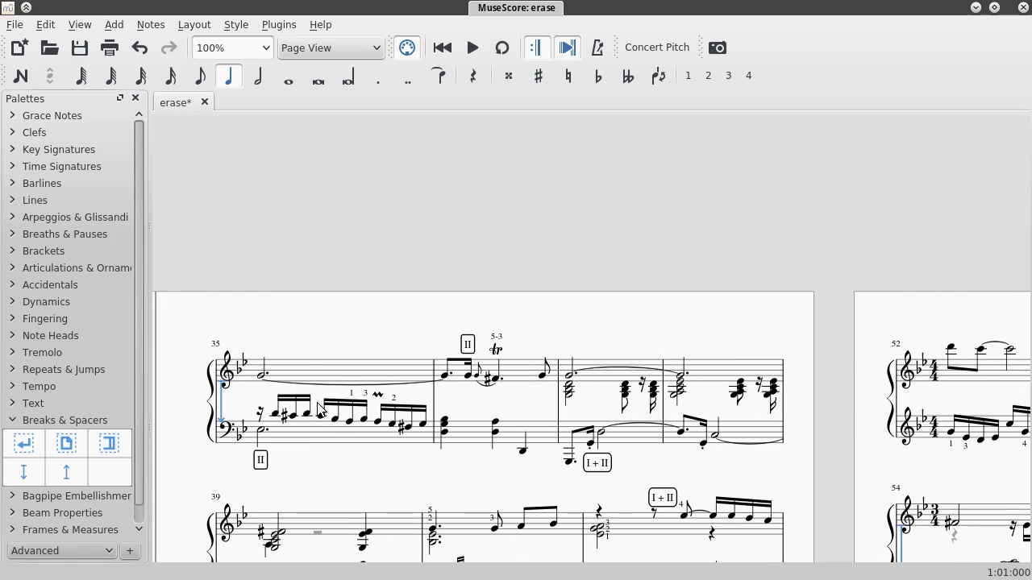
scroll(428, 424, down, 5)
scroll(429, 425, down, 10)
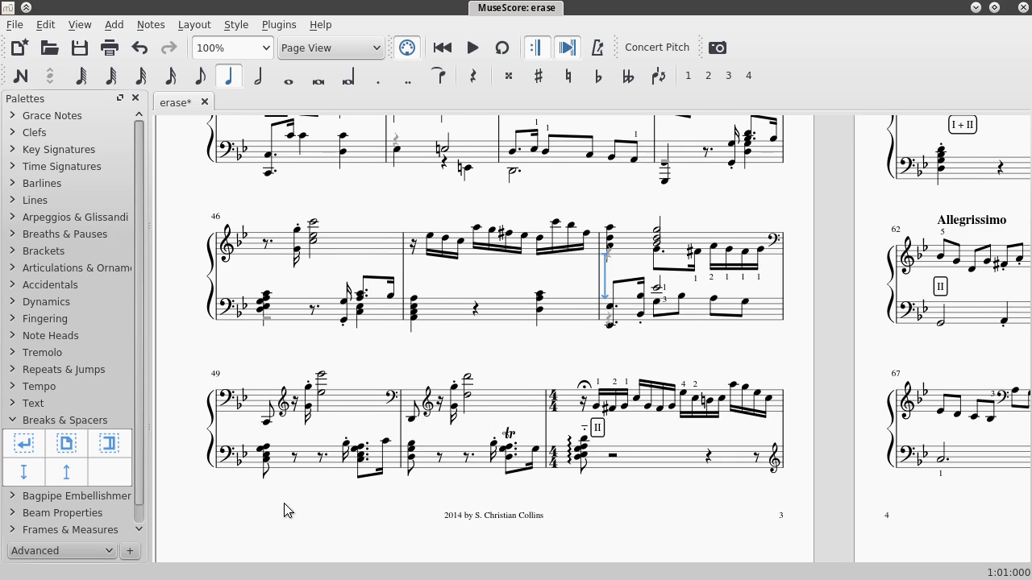
drag(288, 511, 700, 493)
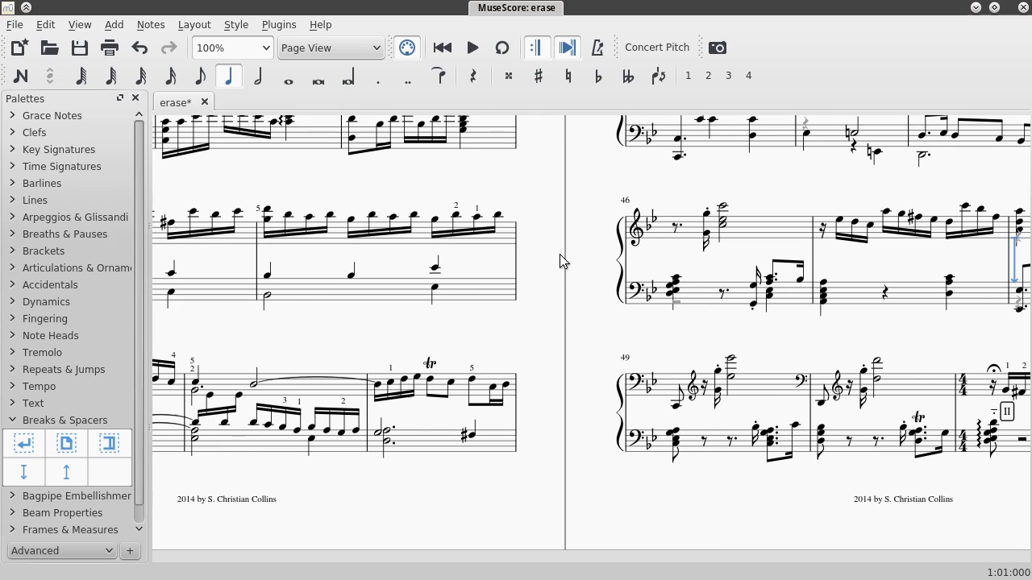
Step: Set the zoom to Two Pages and compare the bottom systems of facing pages from page 2 to page 9
click(265, 47)
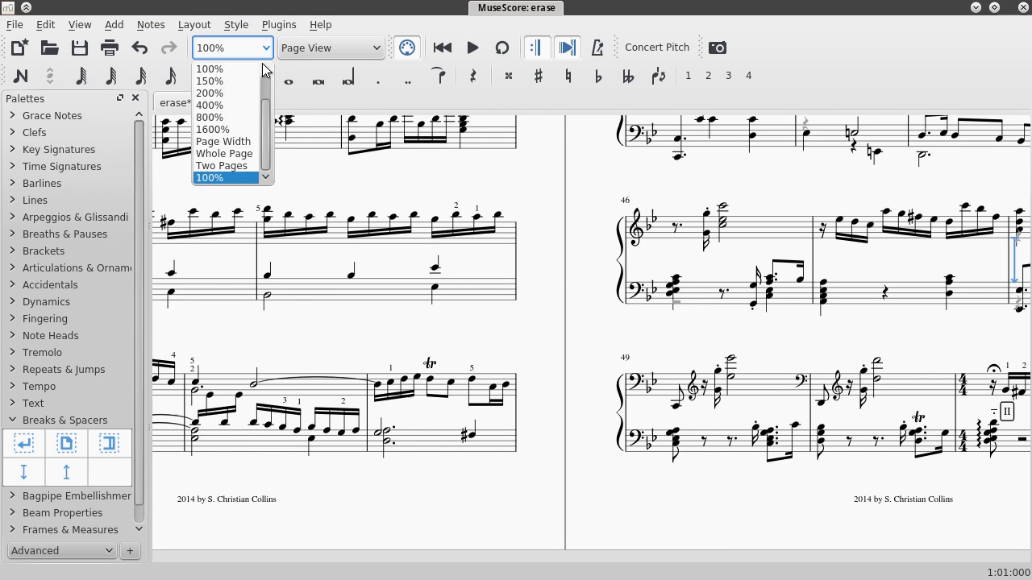
click(233, 167)
drag(382, 312, 541, 522)
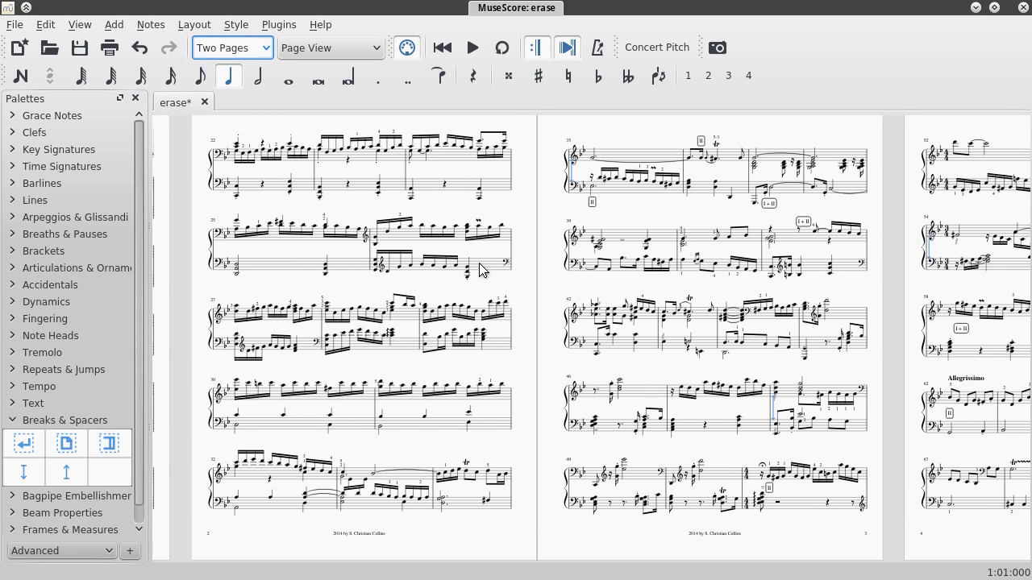
drag(891, 345, 476, 290)
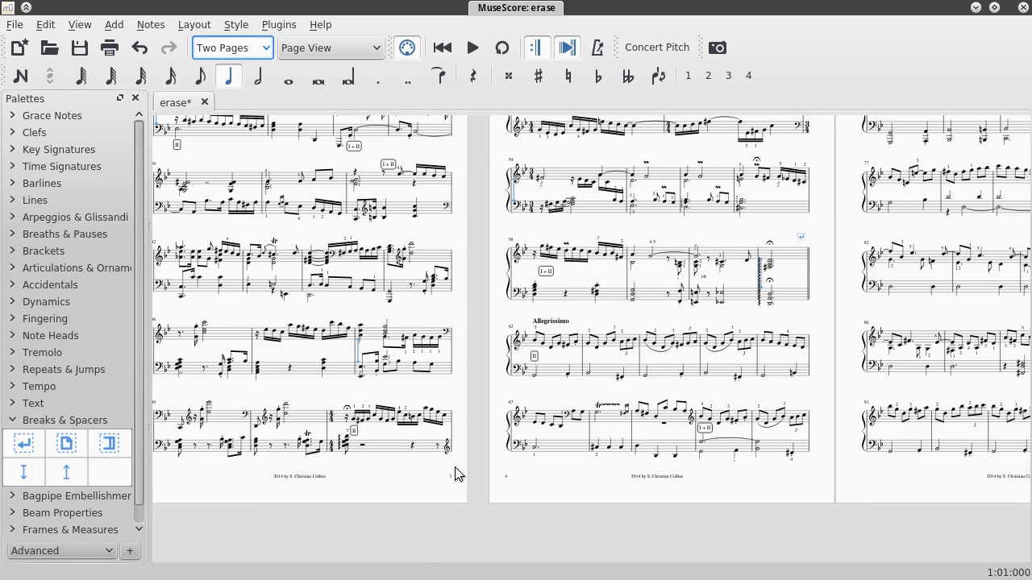
drag(454, 475, 499, 469)
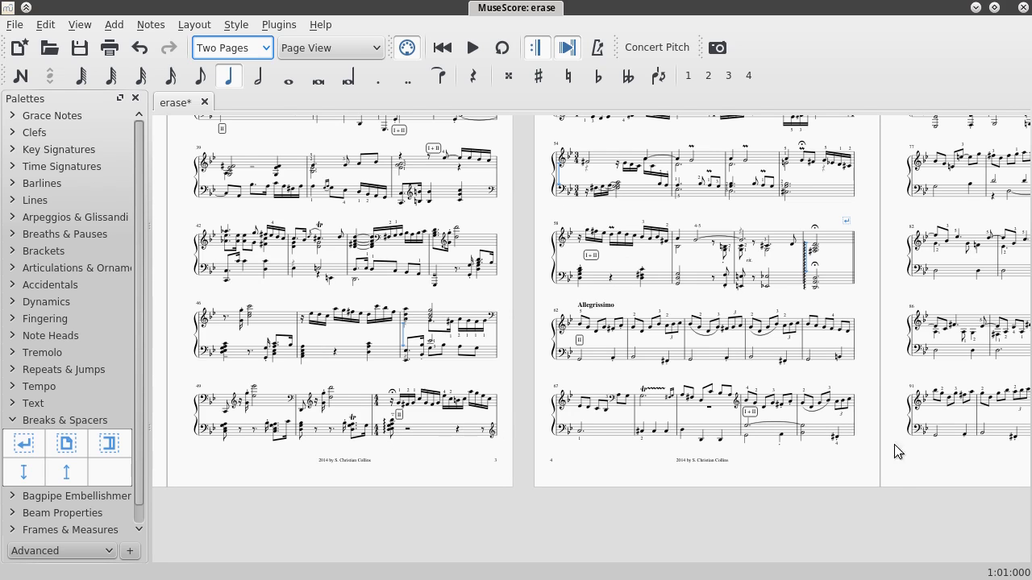
drag(893, 449, 362, 458)
drag(830, 458, 475, 465)
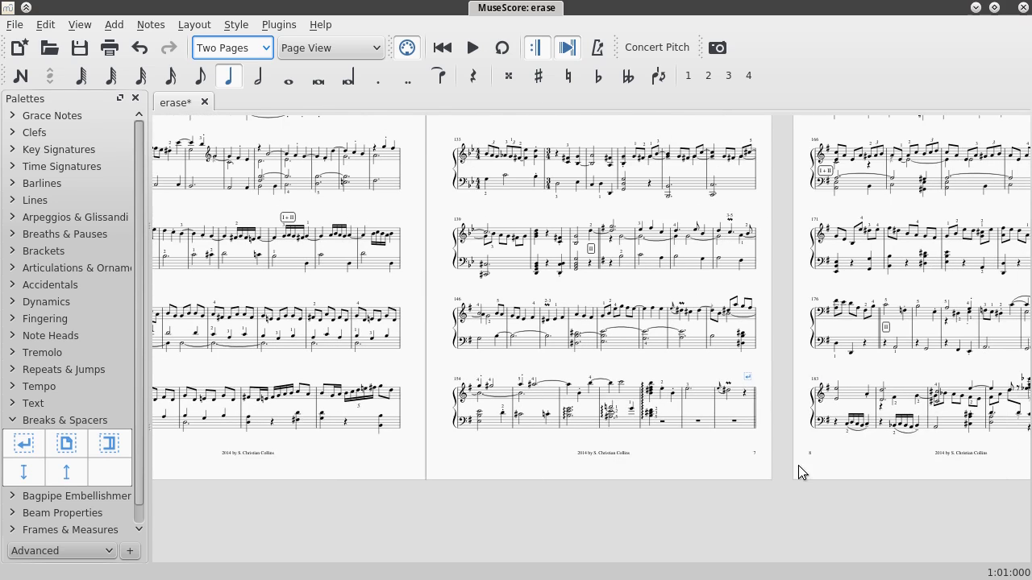
drag(798, 466, 606, 483)
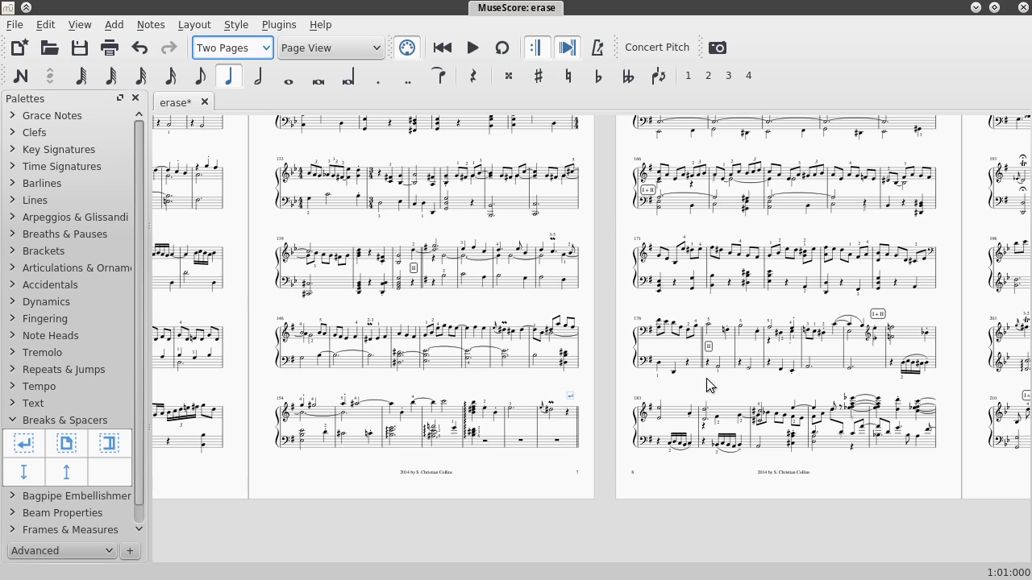
drag(708, 378, 576, 392)
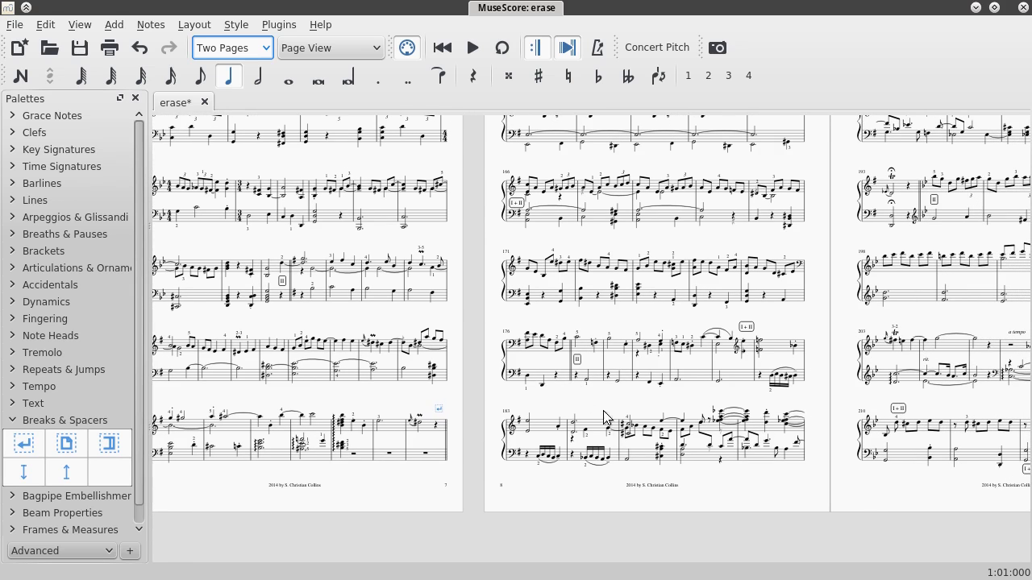
drag(806, 496, 700, 484)
Step: Go back through the score to page 1, comparing the page bottoms and examining page 1 beside page 2
drag(432, 484, 546, 493)
mouse_move(369, 496)
mouse_down()
mouse_move(333, 497)
mouse_move(558, 500)
mouse_up()
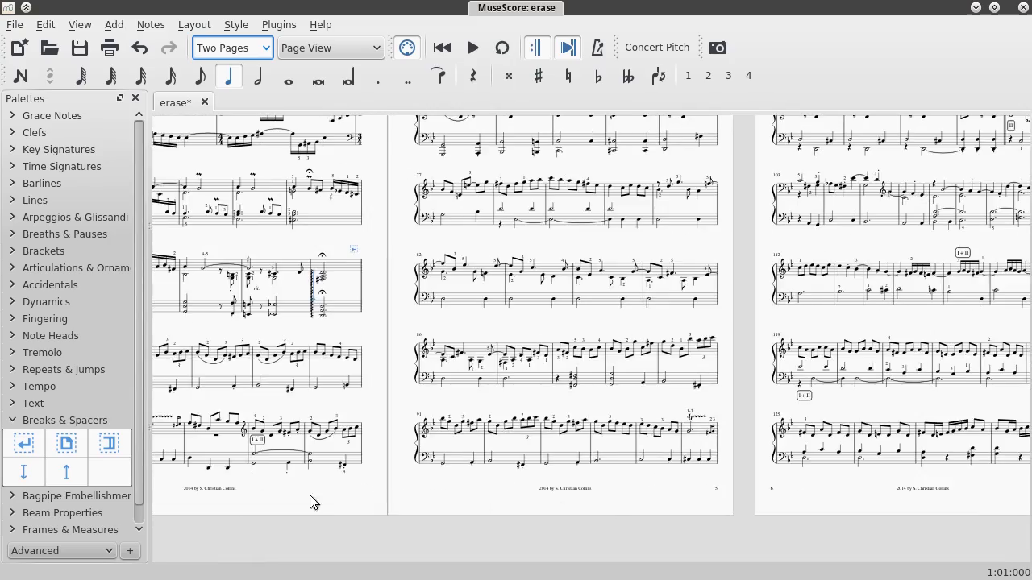
drag(252, 493, 613, 504)
drag(332, 512, 786, 513)
drag(395, 527, 703, 520)
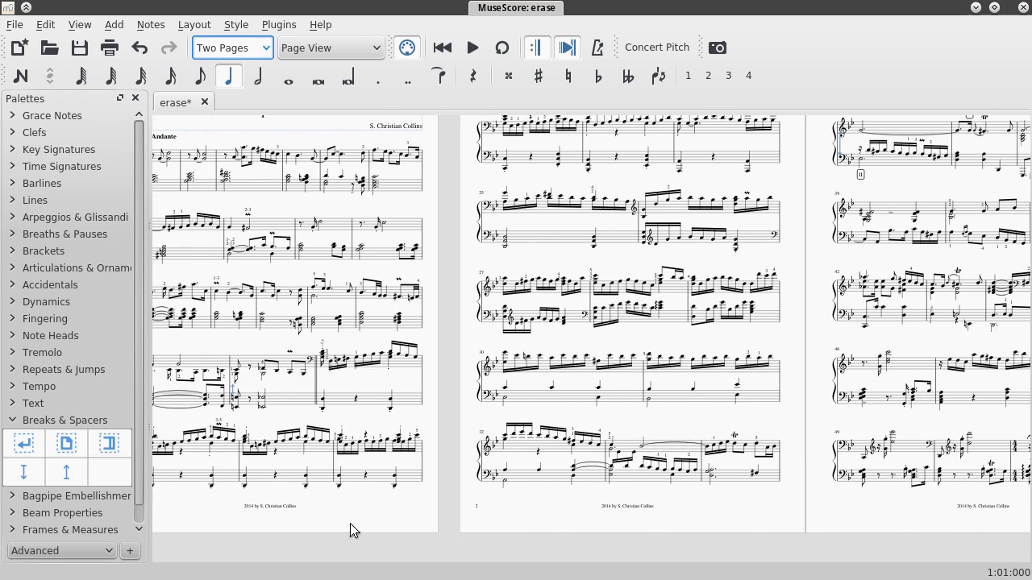
drag(350, 532, 782, 524)
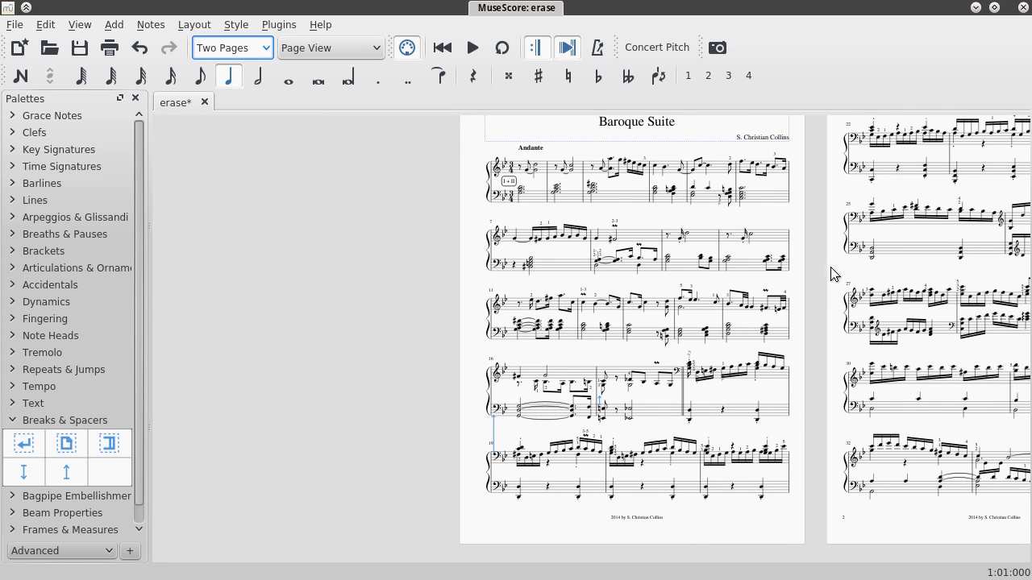
drag(831, 272, 714, 293)
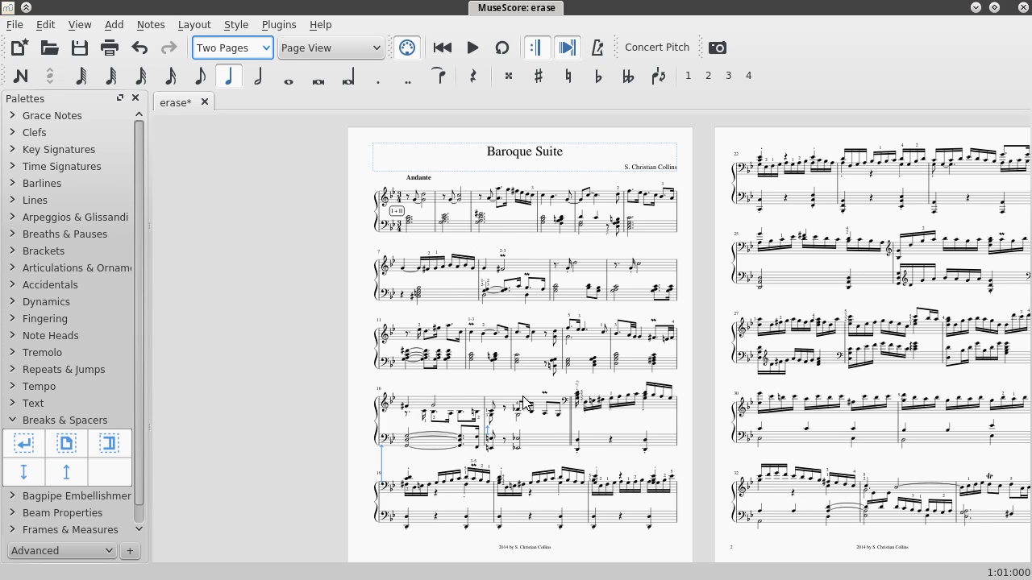
drag(702, 549, 536, 517)
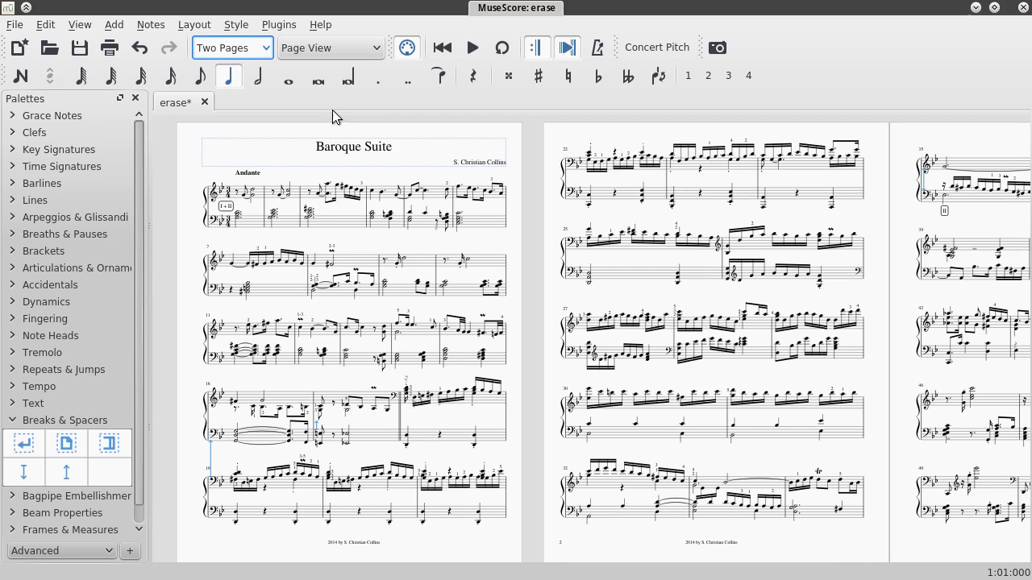
Step: Set the odd pages' left margin to 10 mm and right margin to 15.9 mm in the page settings
click(197, 26)
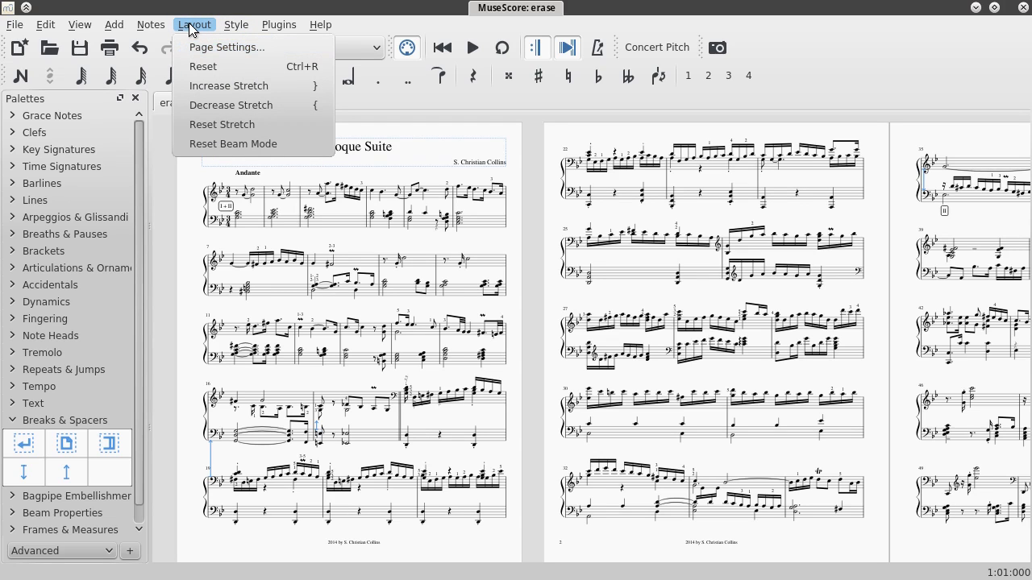
click(199, 50)
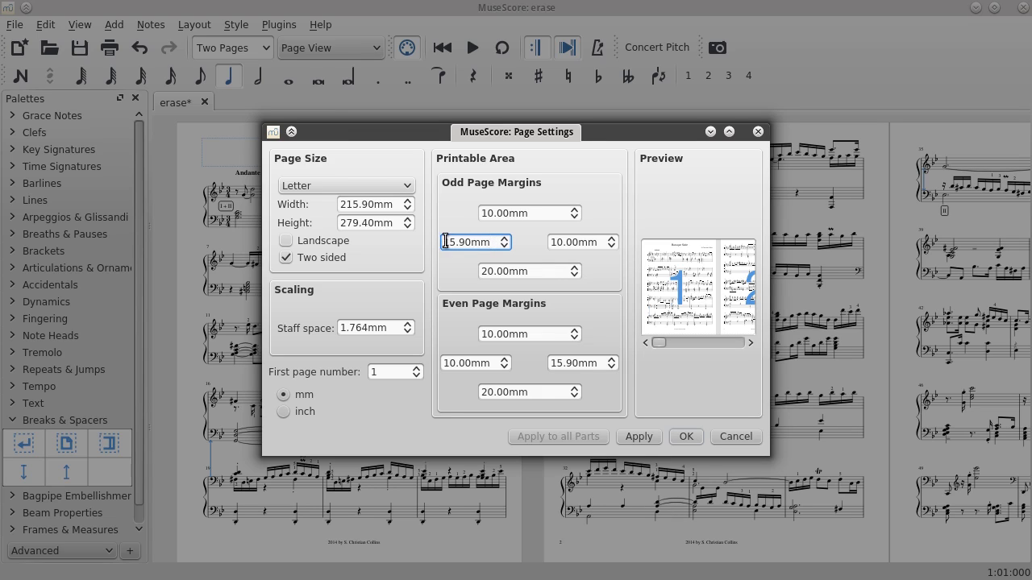
drag(493, 243, 446, 243)
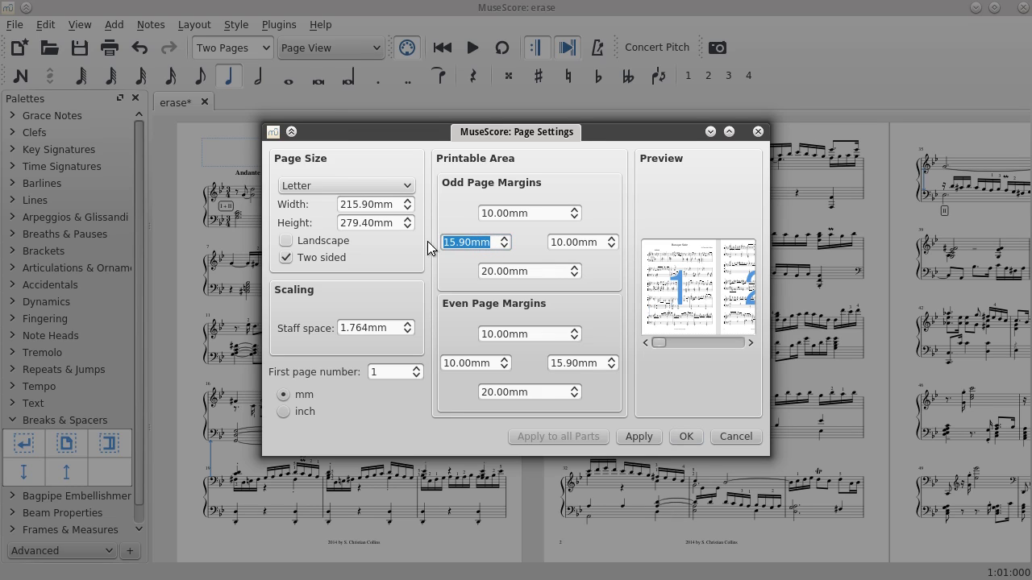
text(10)
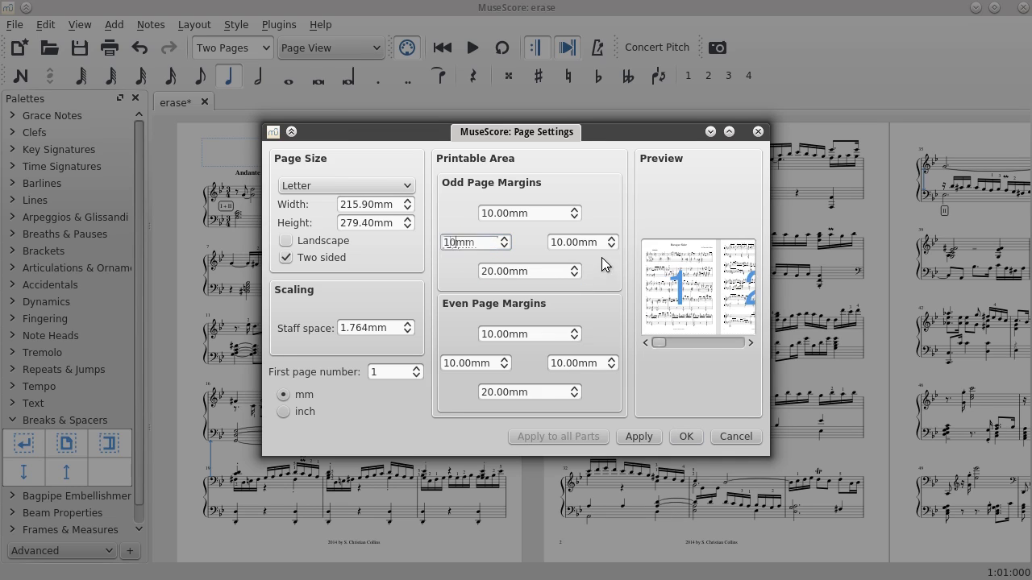
drag(604, 242, 496, 221)
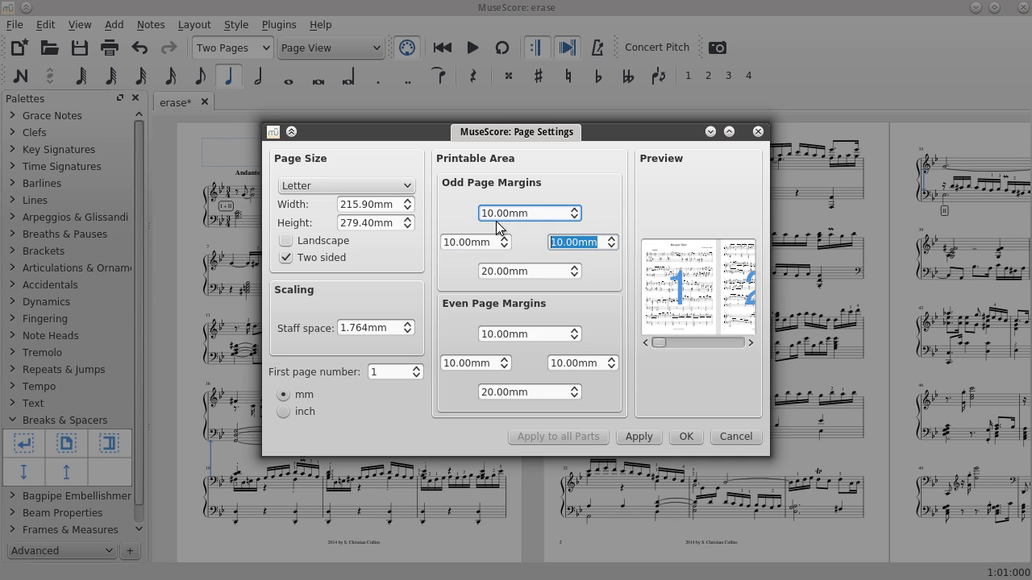
text(15.9)
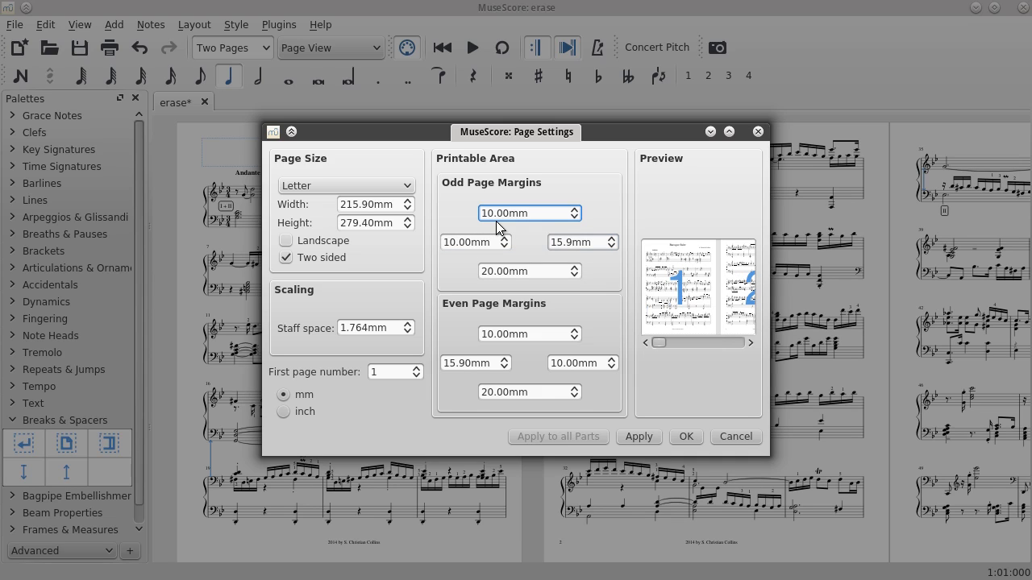
key(Tab)
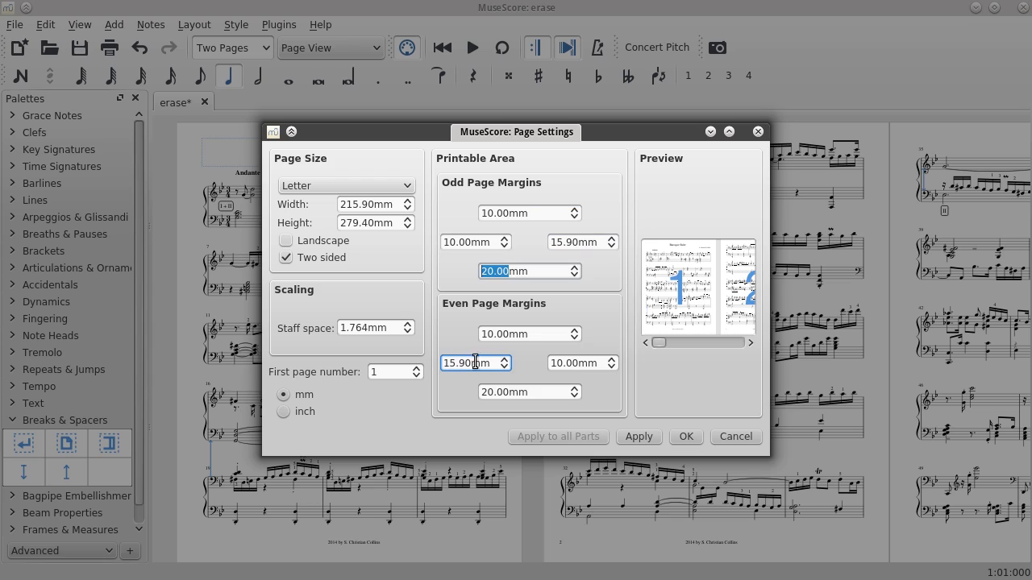
click(684, 436)
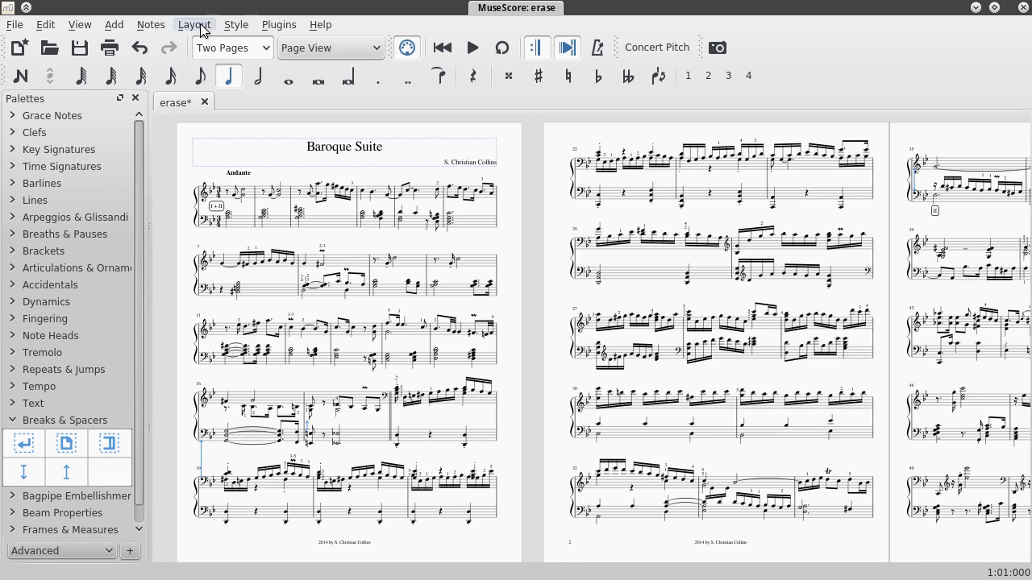
Step: Examine the odd and even footer text fields in the general style settings and the special symbols available for them
click(230, 25)
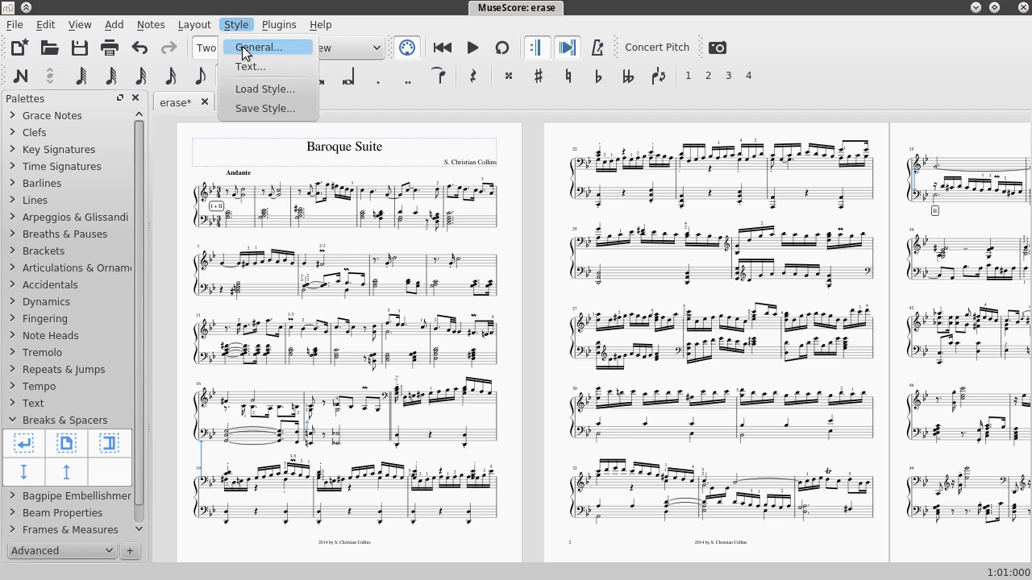
click(242, 49)
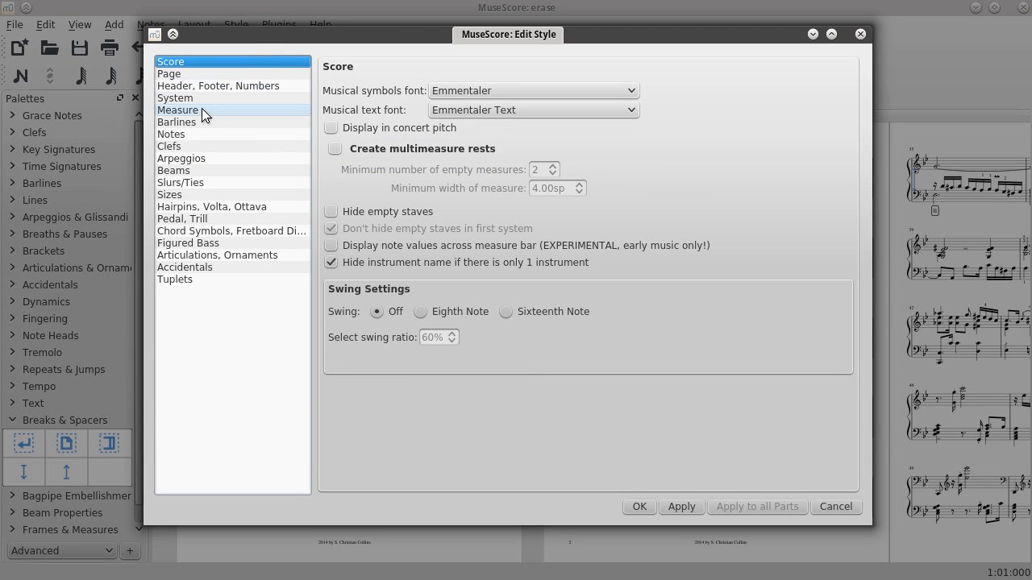
click(189, 74)
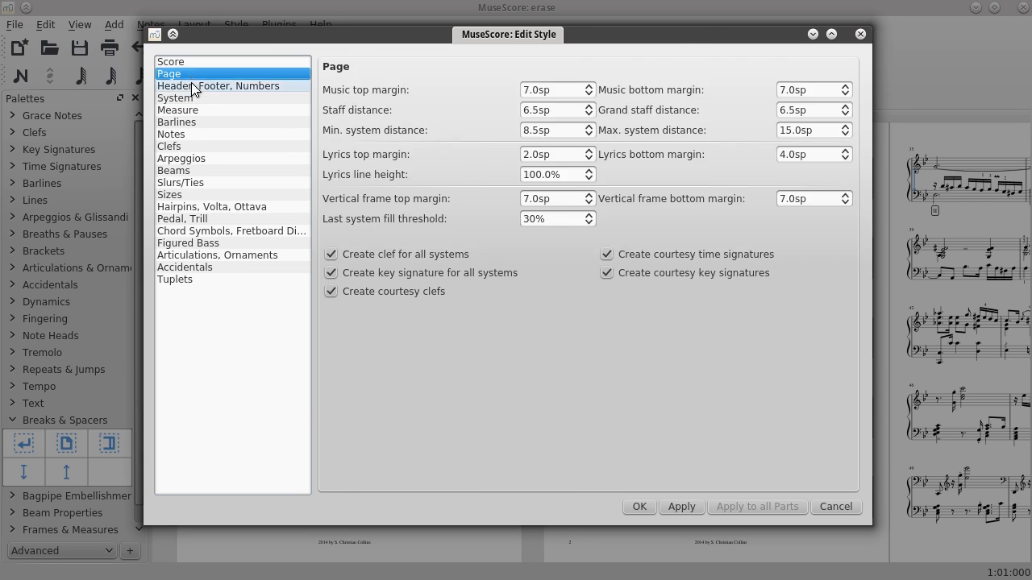
click(184, 85)
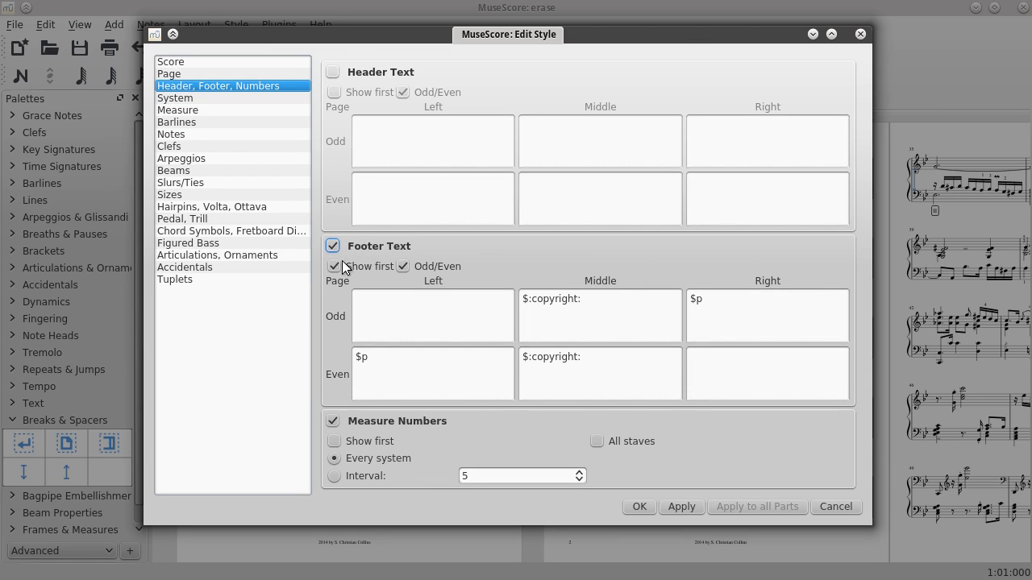
click(355, 310)
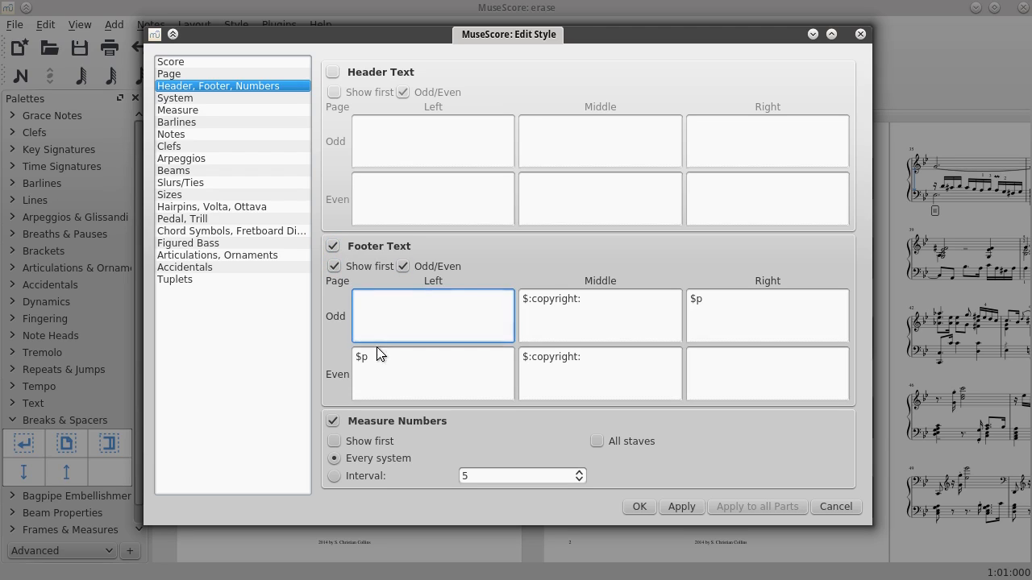
click(391, 362)
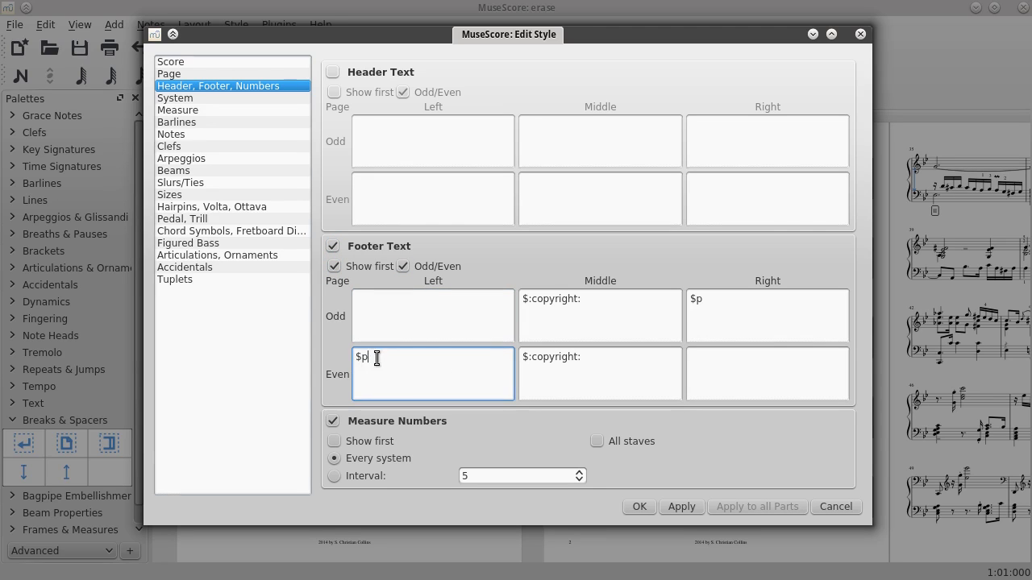
drag(374, 356, 360, 358)
drag(730, 300, 682, 295)
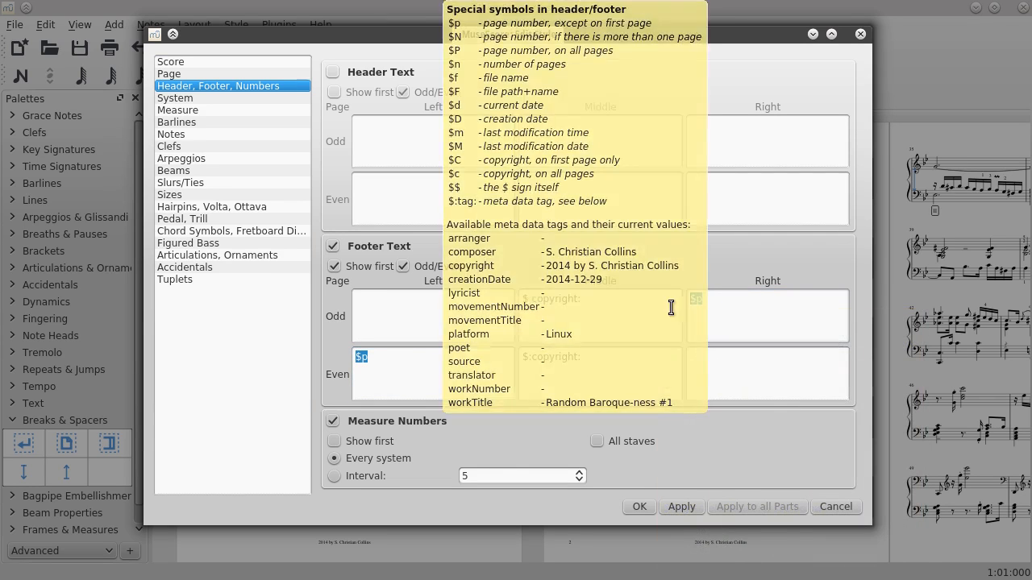
mouse_move(607, 326)
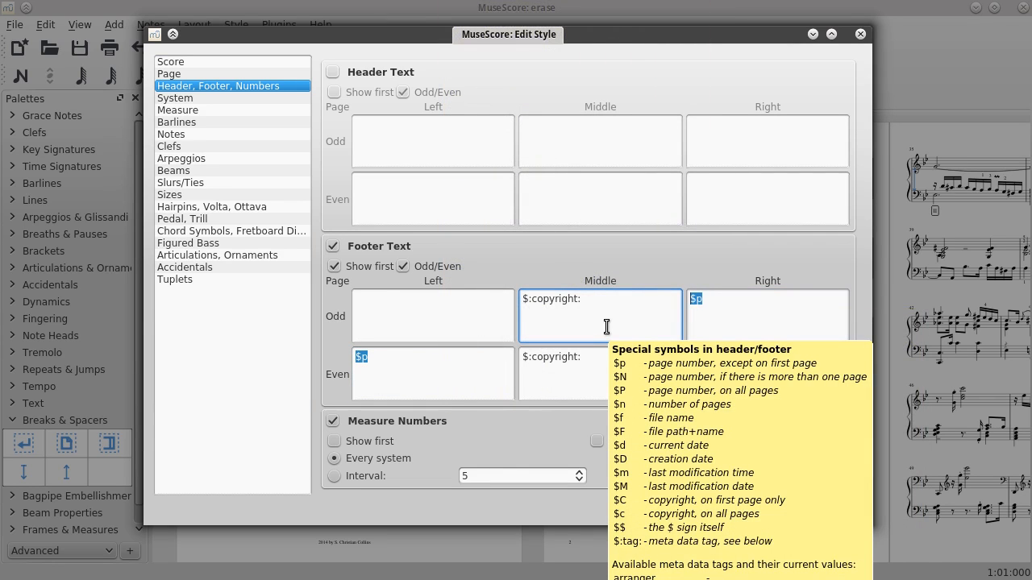
click(463, 297)
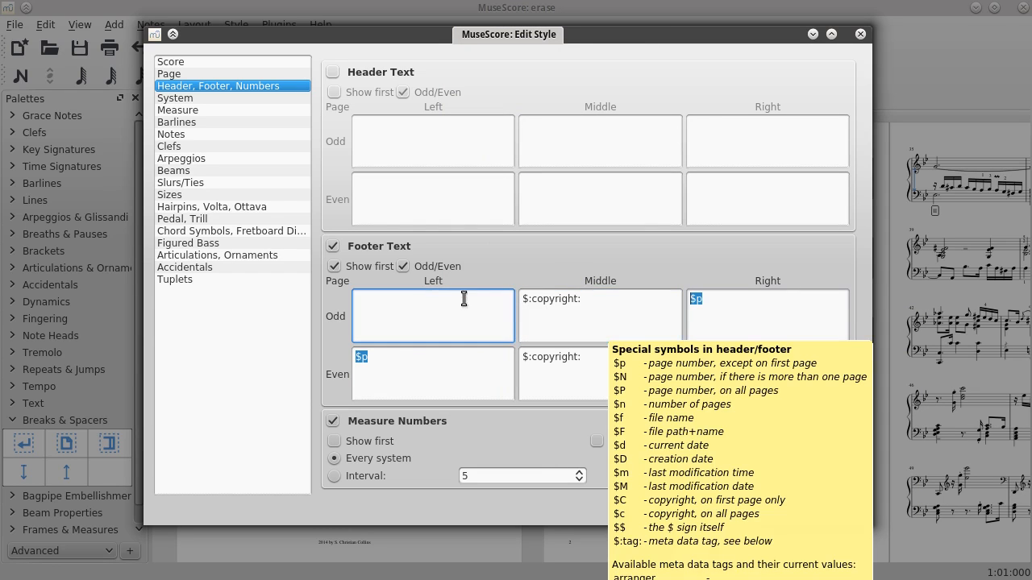
click(548, 298)
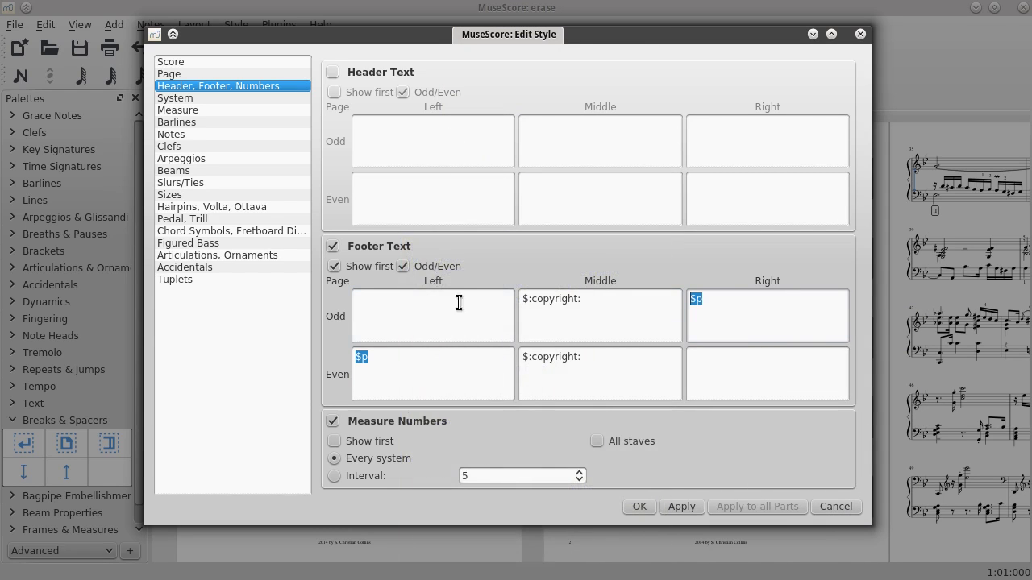
click(449, 306)
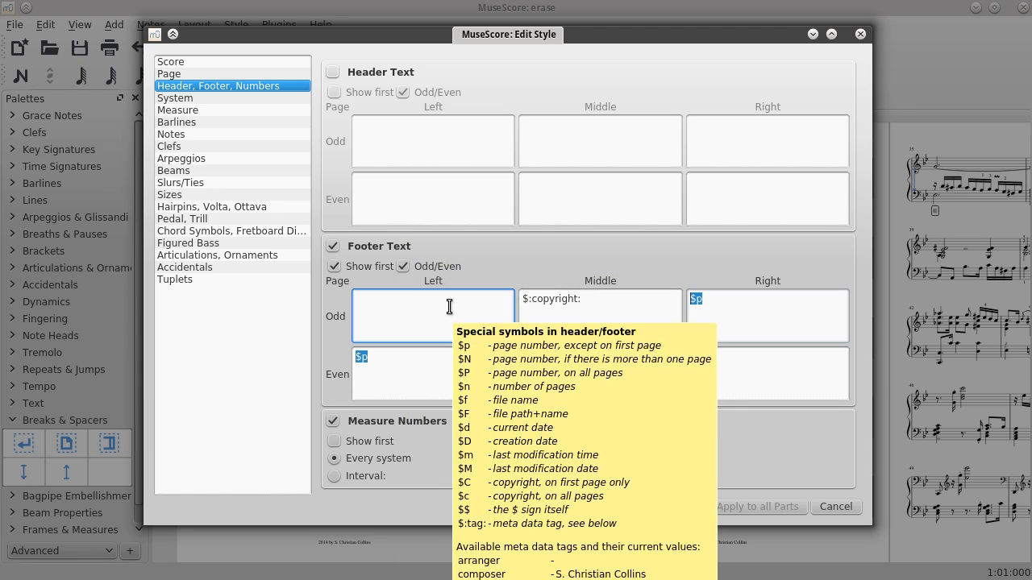
Step: Move the odd-page footer's page number code $p from the right field to the left field
click(399, 357)
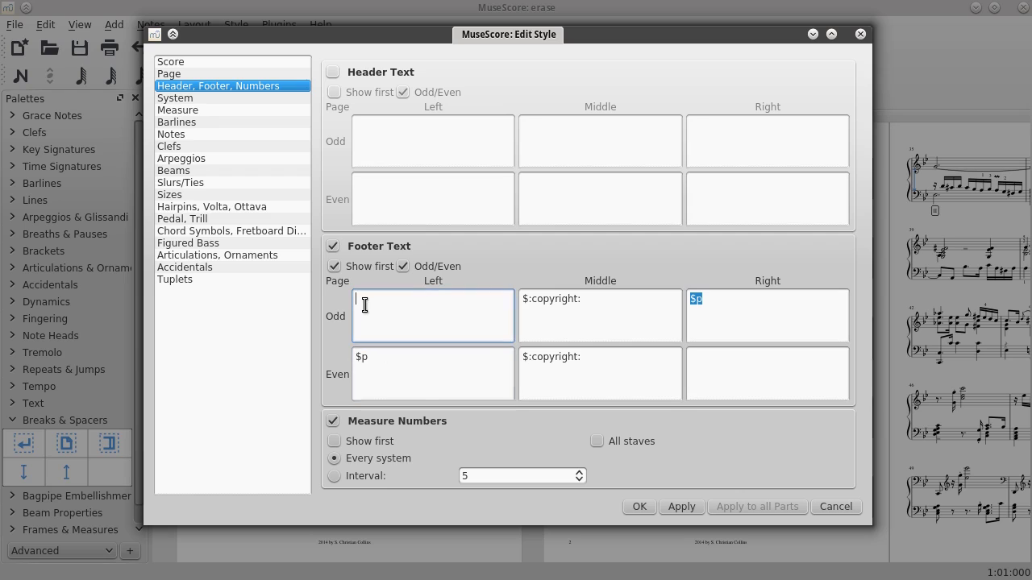
click(737, 301)
drag(737, 301, 686, 295)
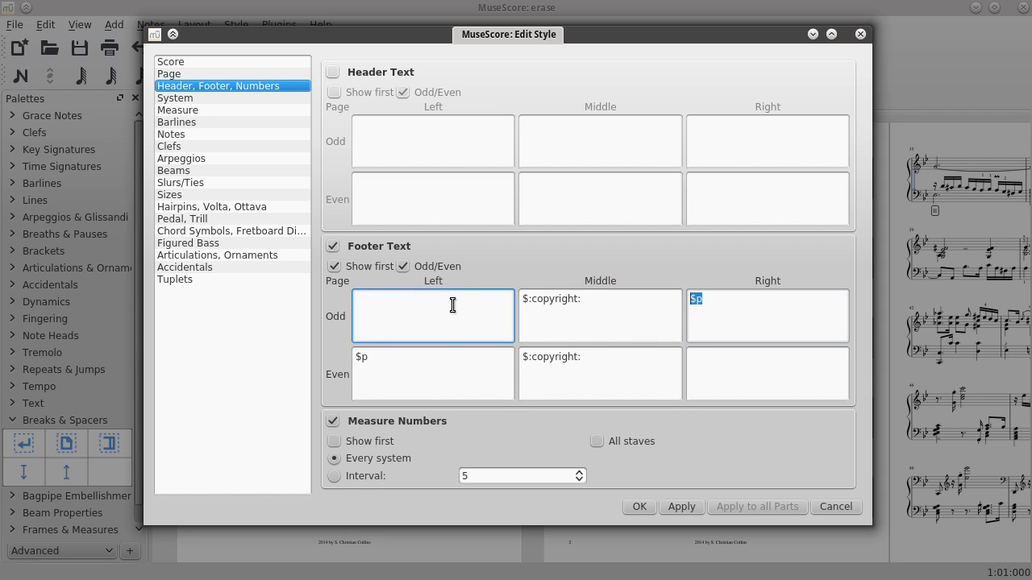
click(398, 295)
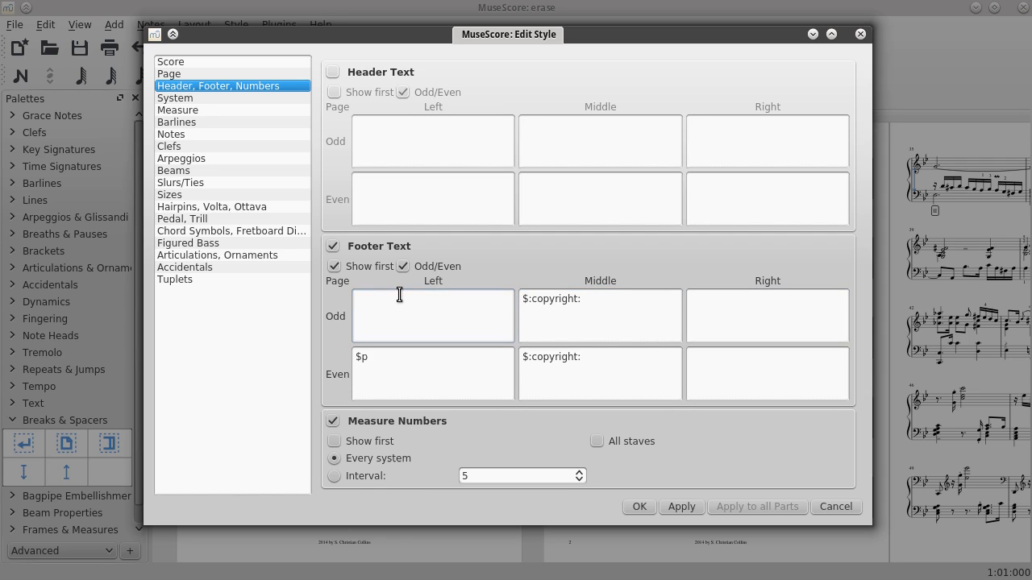
text($)
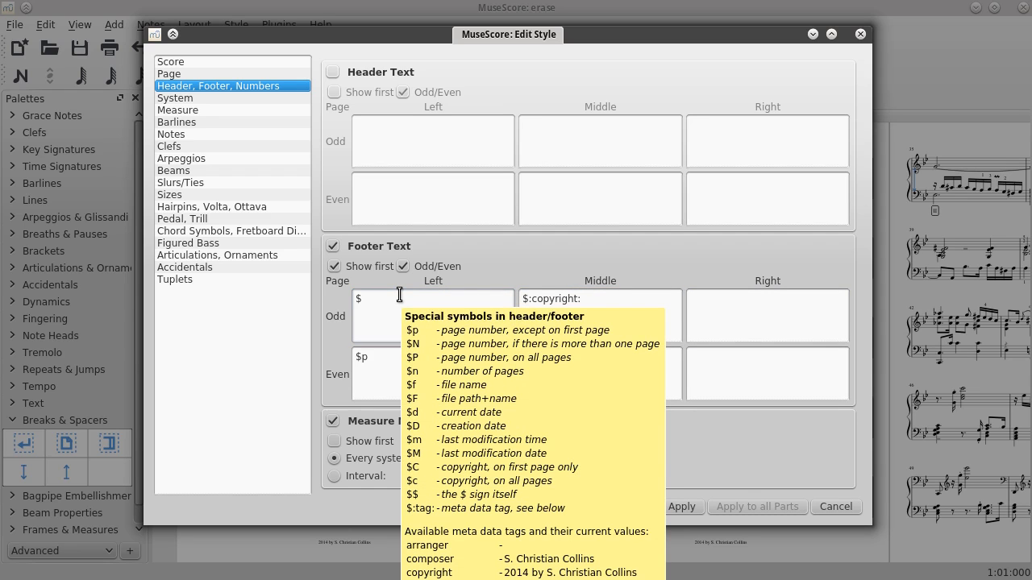
text(p)
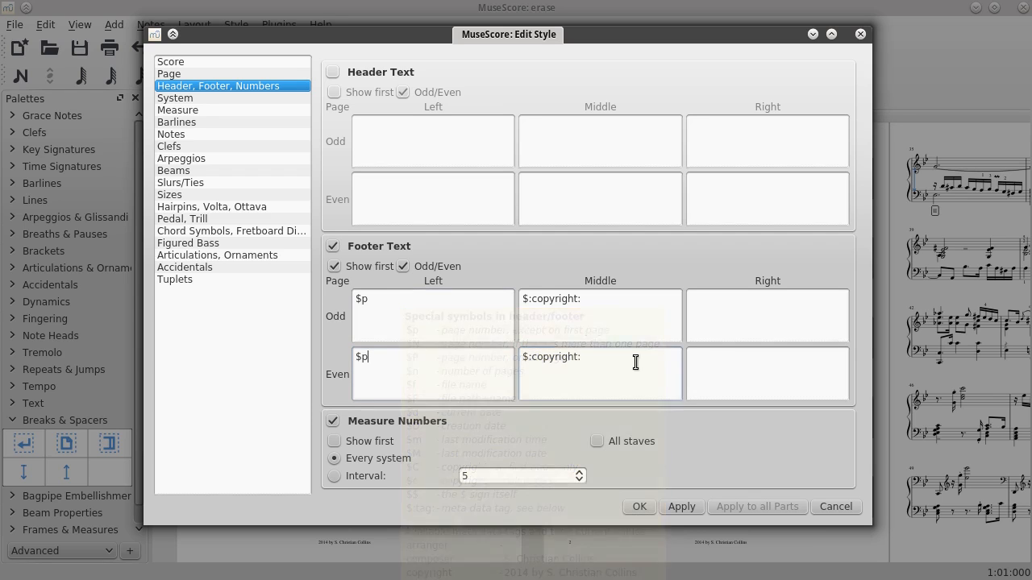
Step: Move the even-page footer's page number code $p from the left field to the right field and accept the style changes
drag(388, 357, 348, 356)
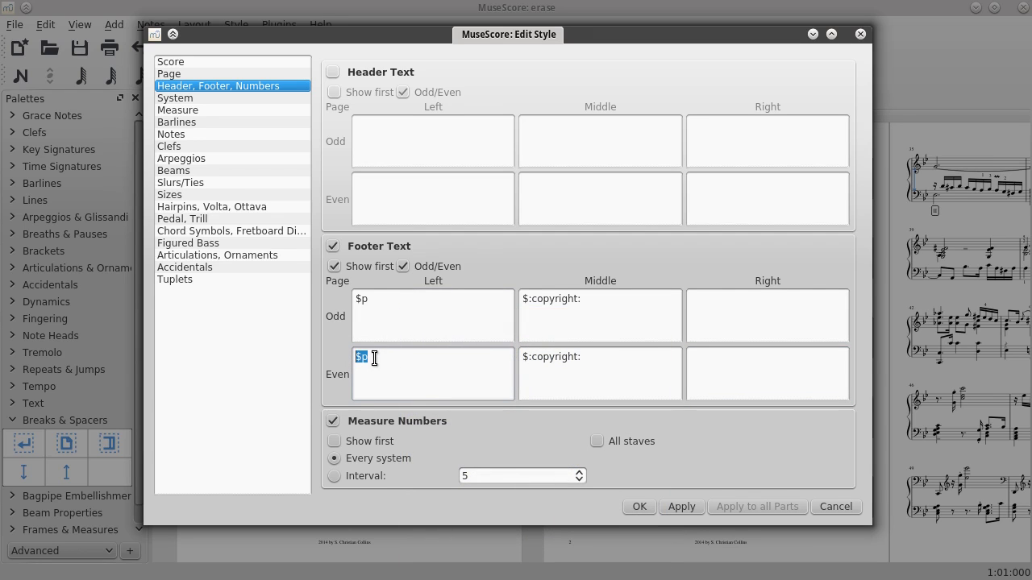
key(BackSpace)
click(759, 376)
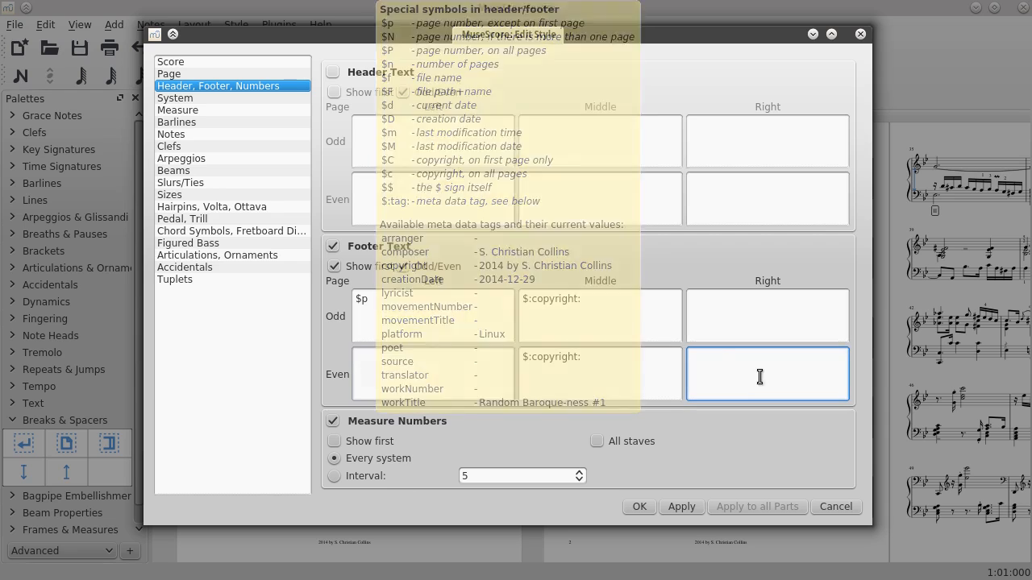
mouse_move(730, 362)
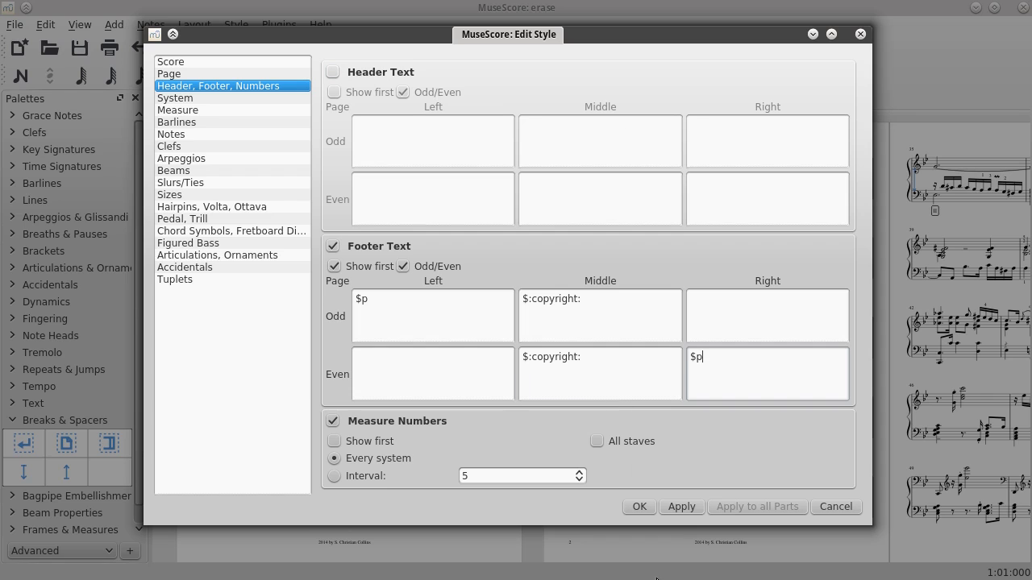
click(643, 506)
Step: Examine the page number positions and inner margins of the facing pages from page 1 to page 4
drag(878, 564, 649, 530)
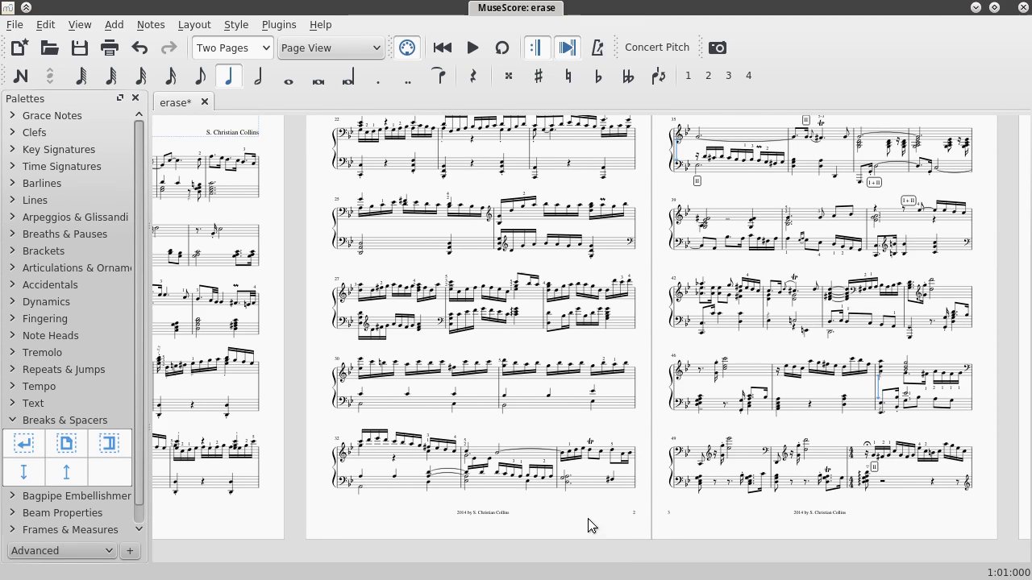
drag(593, 526, 801, 533)
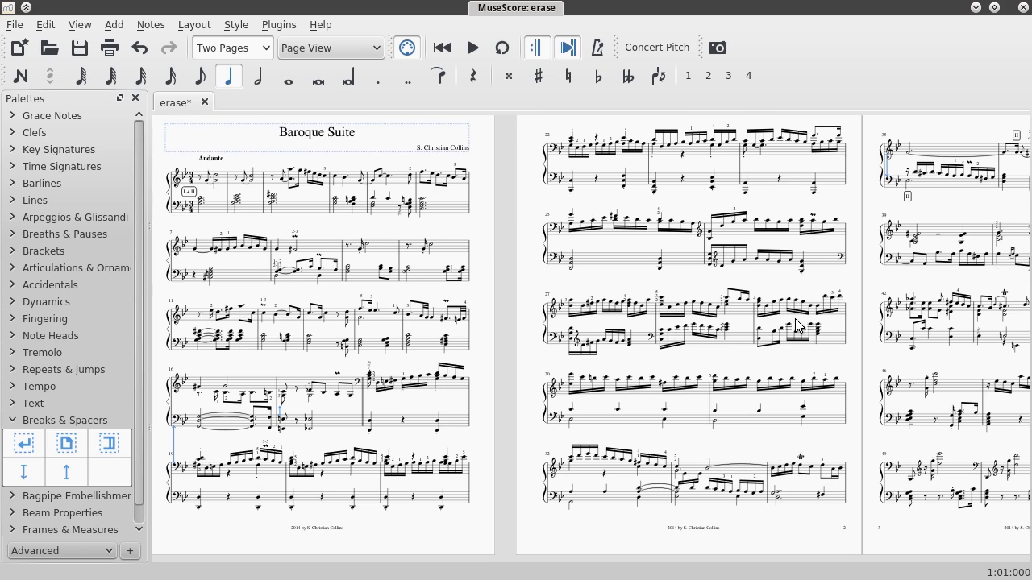
drag(882, 539, 742, 532)
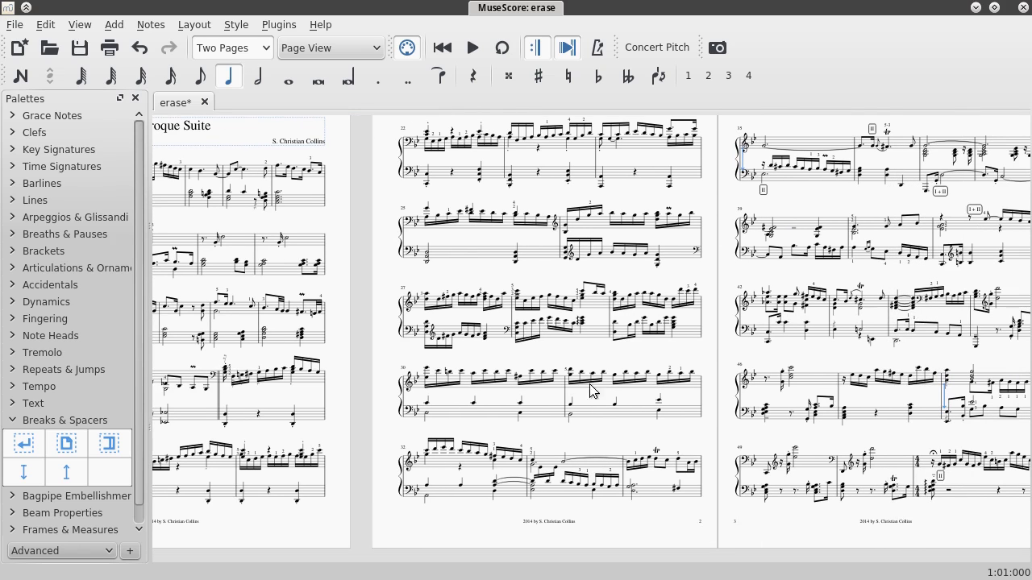
drag(407, 522, 600, 538)
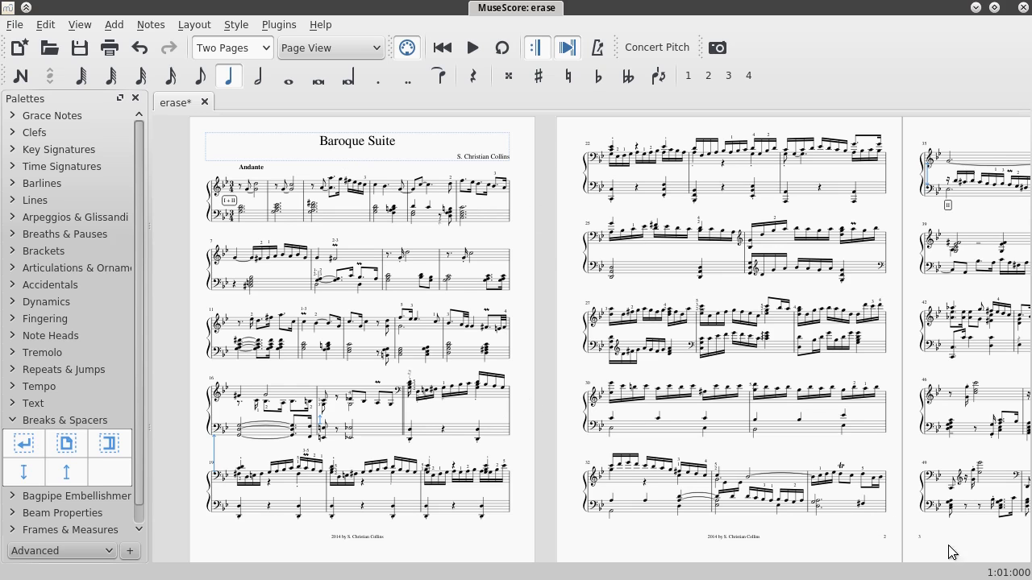
drag(949, 546, 304, 544)
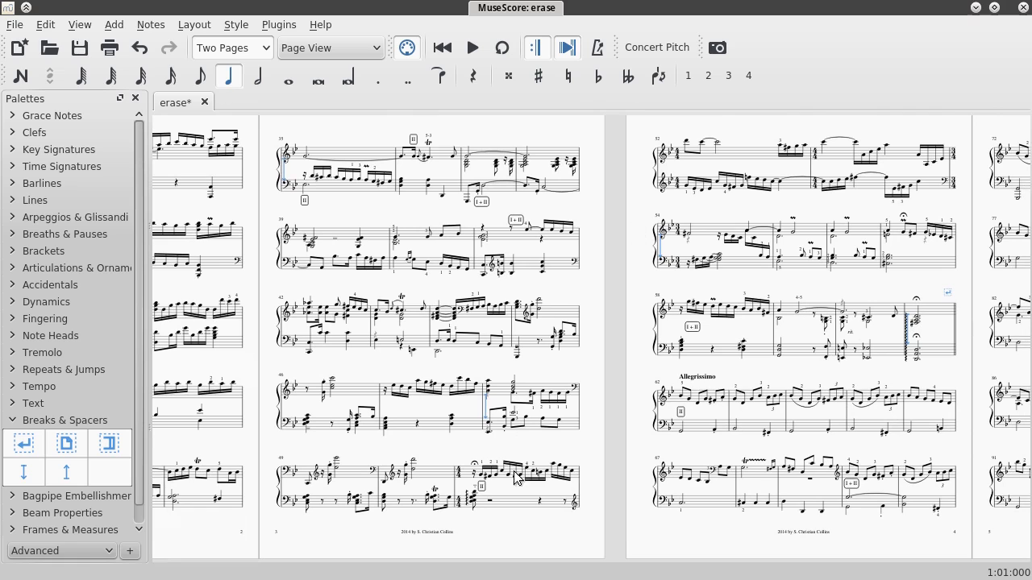
drag(358, 544, 797, 544)
drag(438, 543, 621, 540)
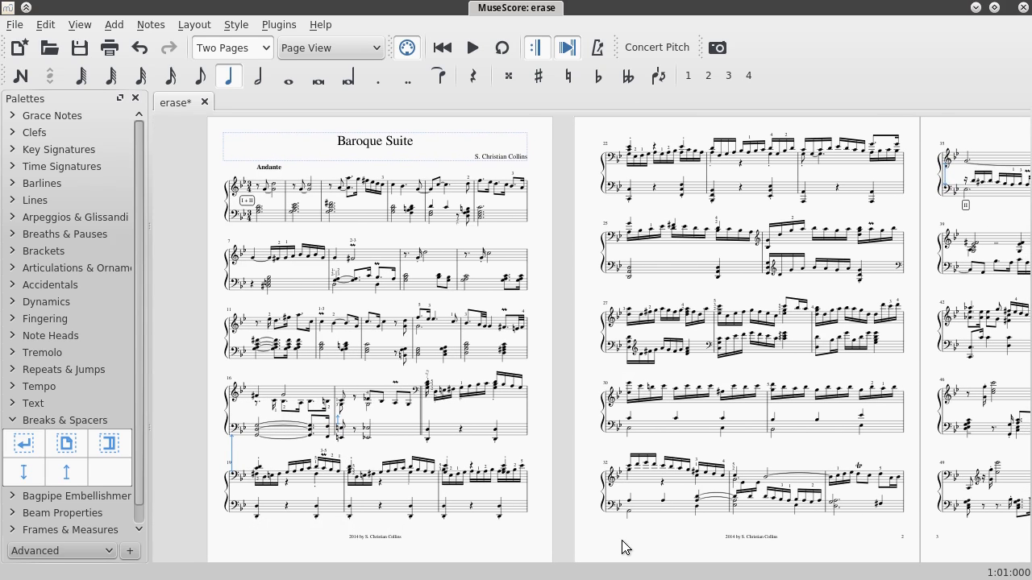